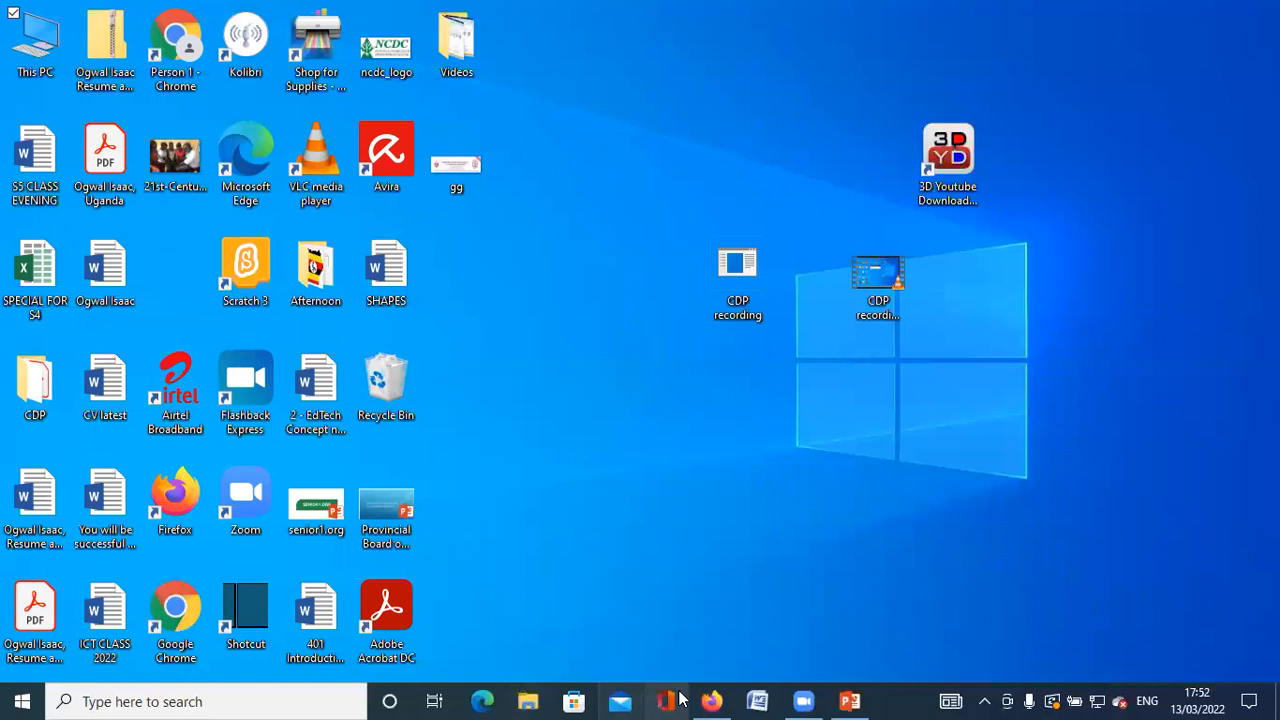
Bring Firefox up from the taskbar and switch to the Gmail Inbox tab.
{"action": "left_click", "coordinate": [711, 701]}
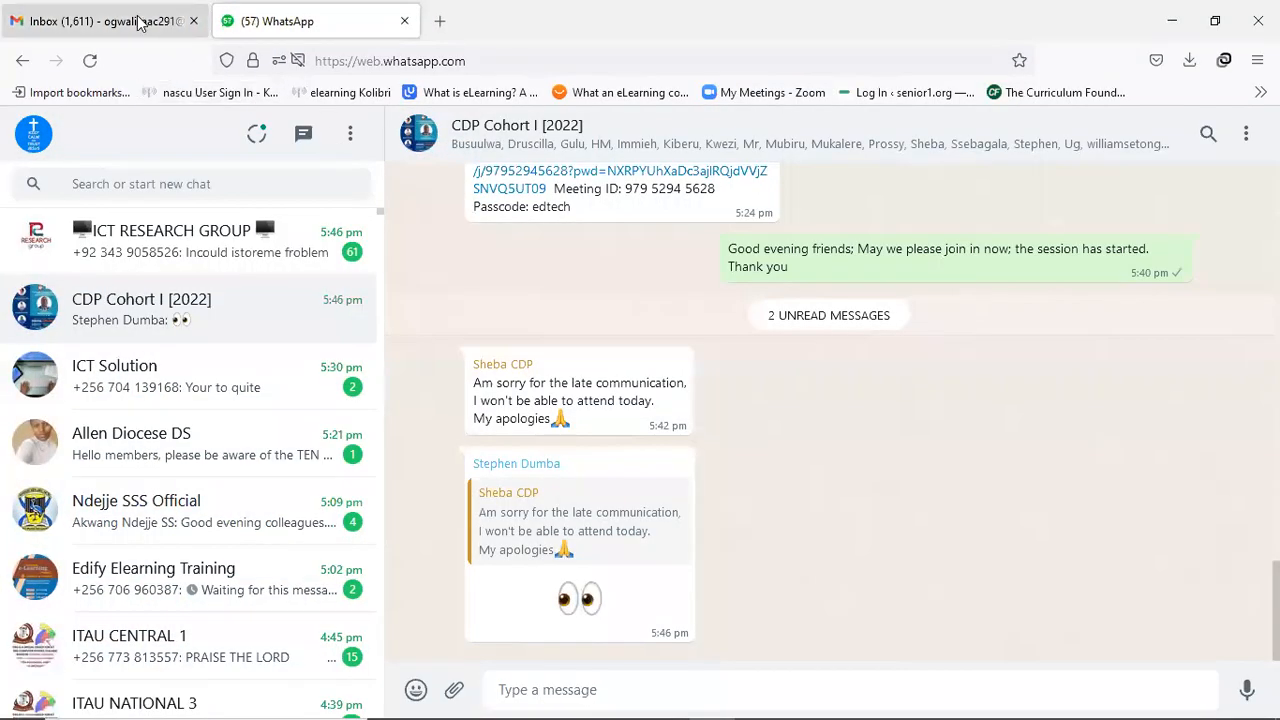
{"action": "left_click", "coordinate": [140, 22]}
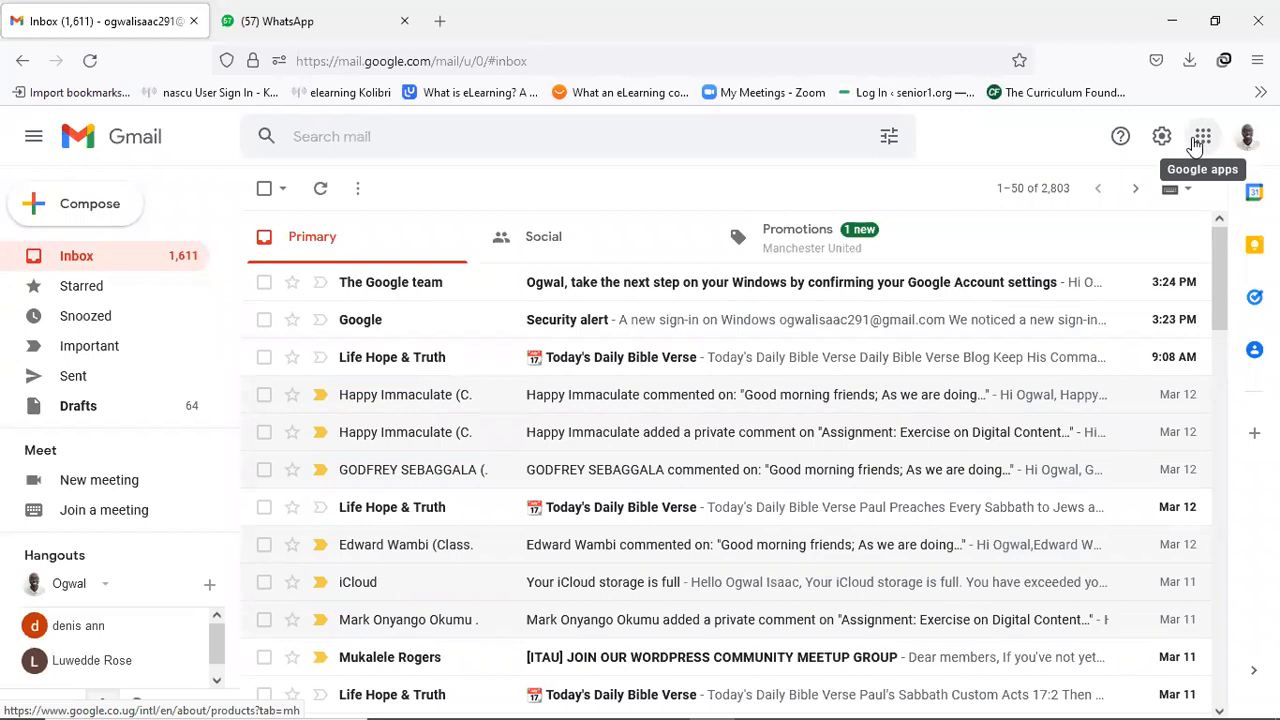
Launch Drive from Gmail's Google apps grid.
{"action": "left_click", "coordinate": [1200, 139]}
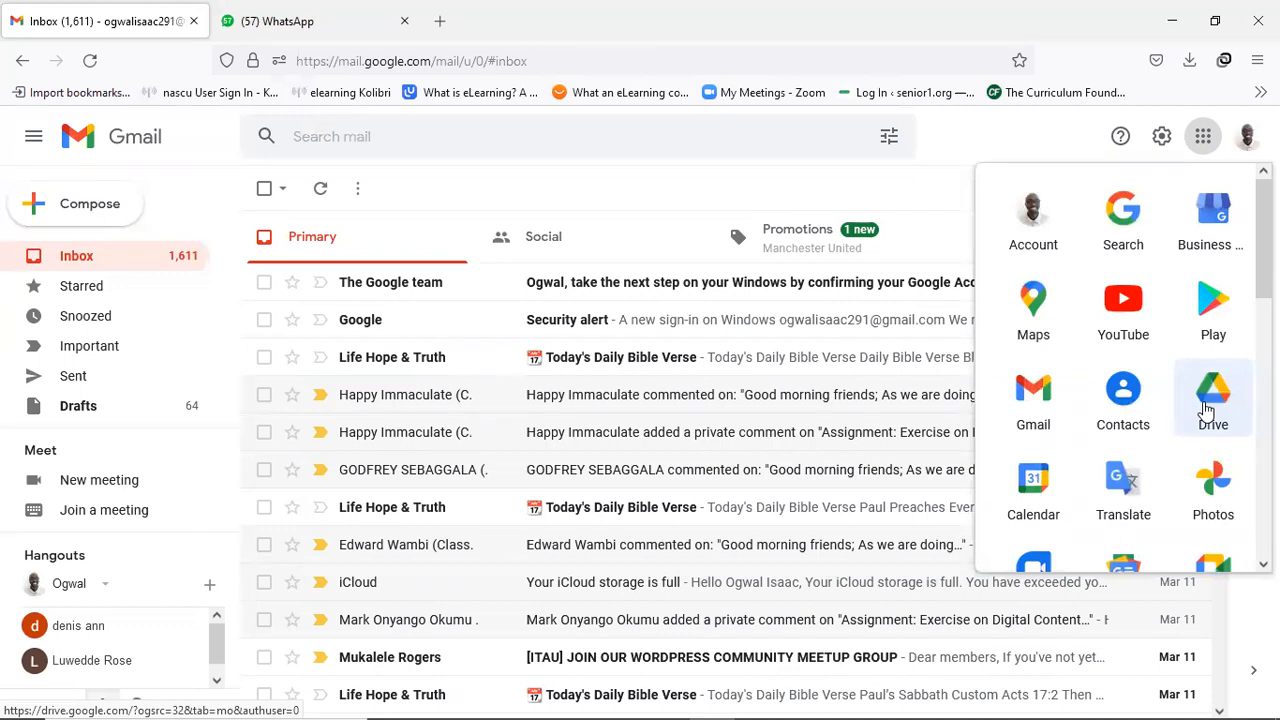
{"action": "left_click", "coordinate": [1207, 410]}
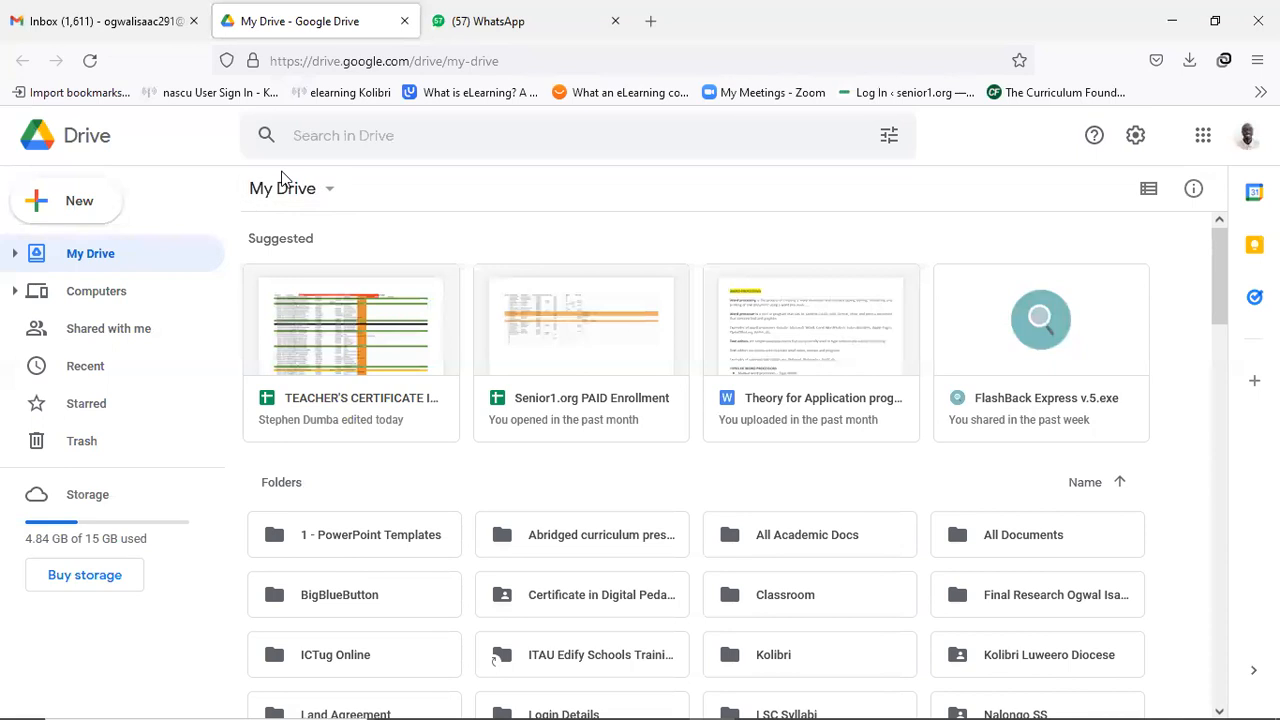
Create a new blank Google Form from Drive's New menu.
{"action": "scroll", "coordinate": [493, 334], "scroll_direction": "down", "scroll_amount": 4}
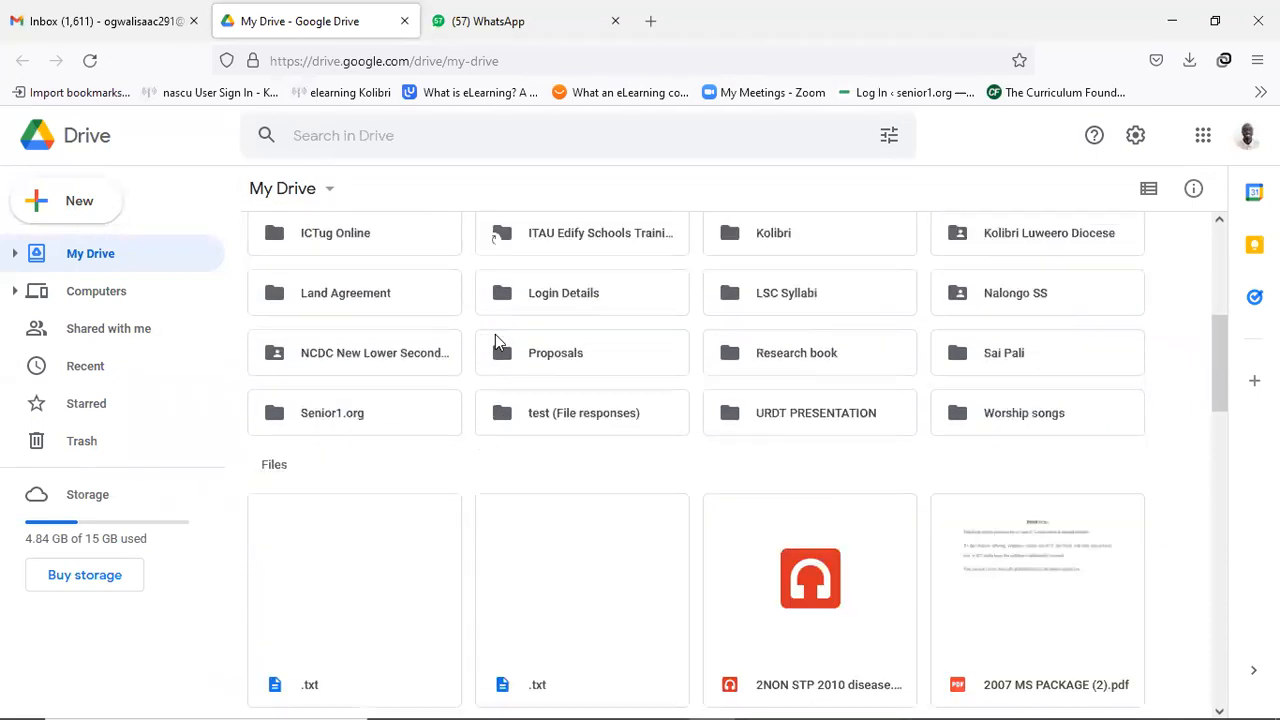
{"action": "scroll", "coordinate": [504, 339], "scroll_direction": "up", "scroll_amount": 2}
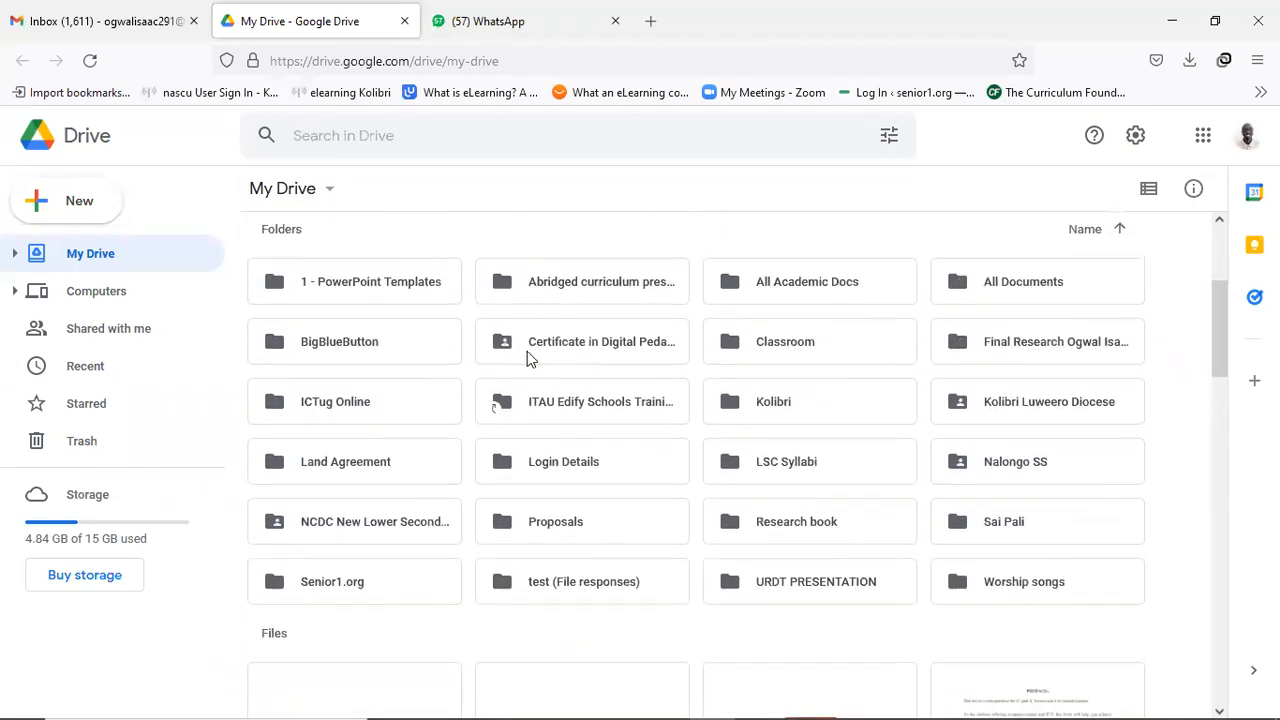
{"action": "scroll", "coordinate": [527, 351], "scroll_direction": "up", "scroll_amount": 3}
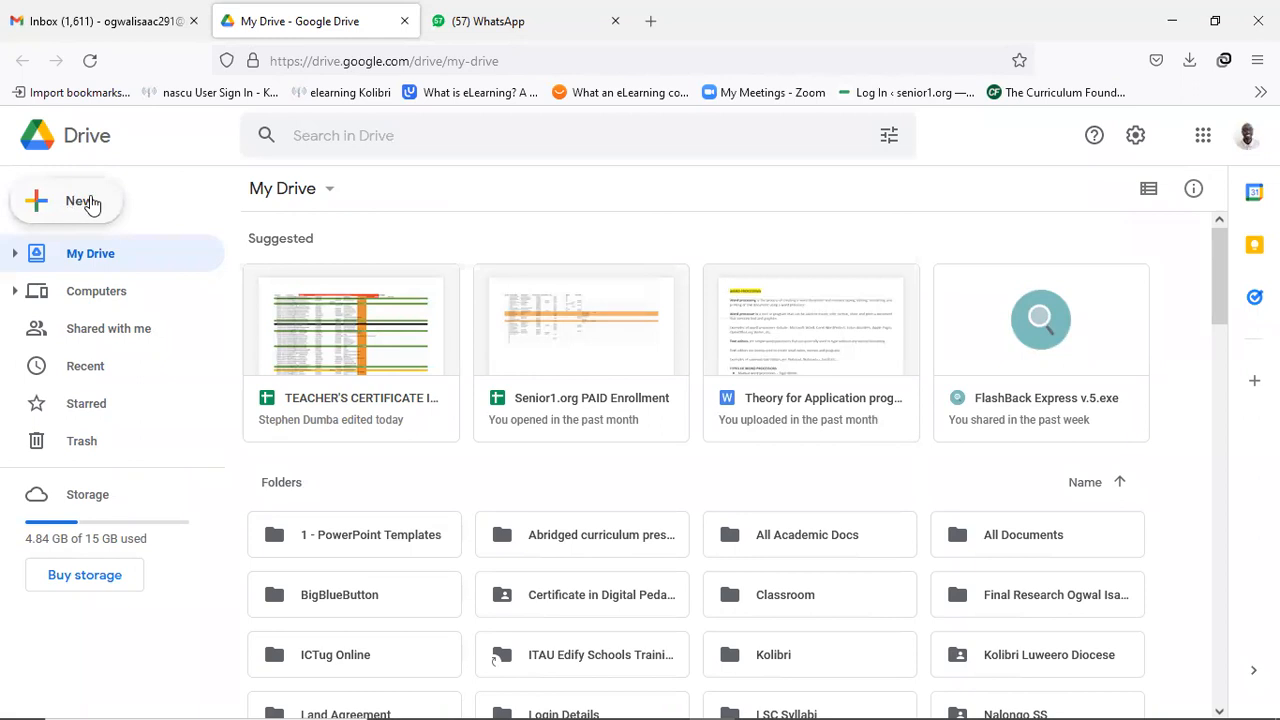
{"action": "left_click", "coordinate": [84, 202]}
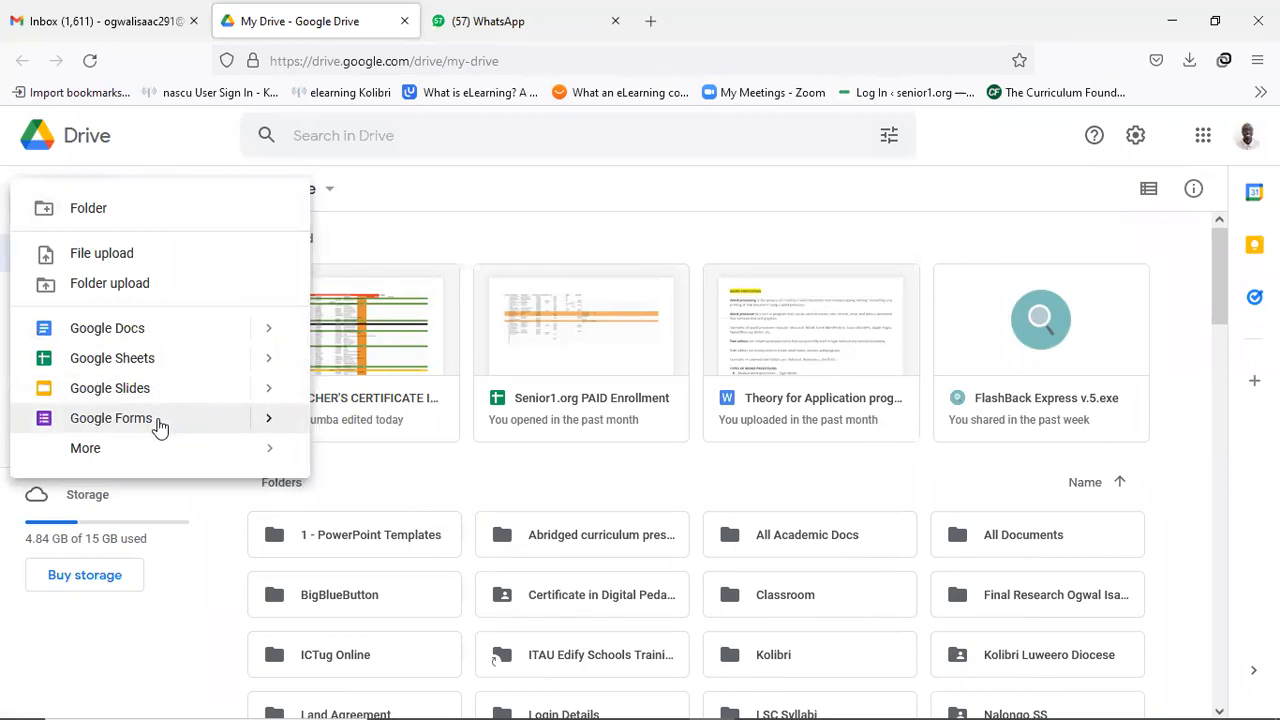
{"action": "left_click", "coordinate": [160, 427]}
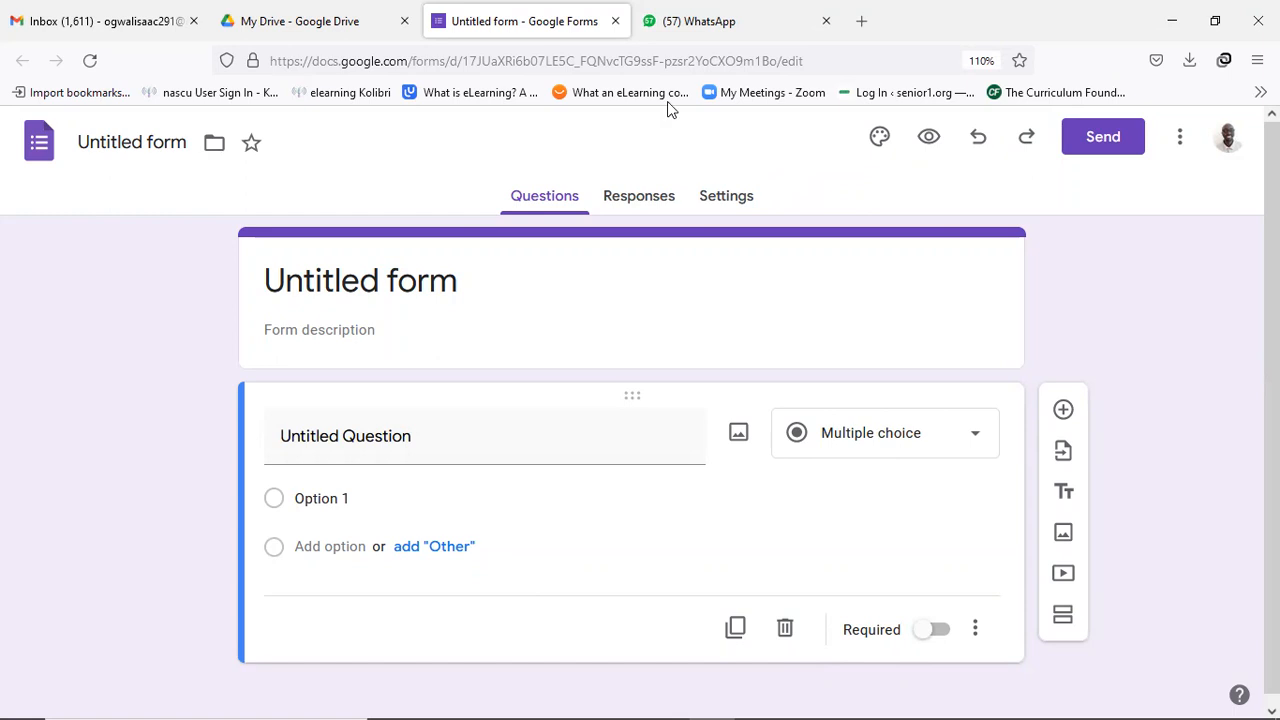
Close the Untitled form and My Drive tabs, returning to the Gmail inbox.
{"action": "left_click", "coordinate": [615, 21]}
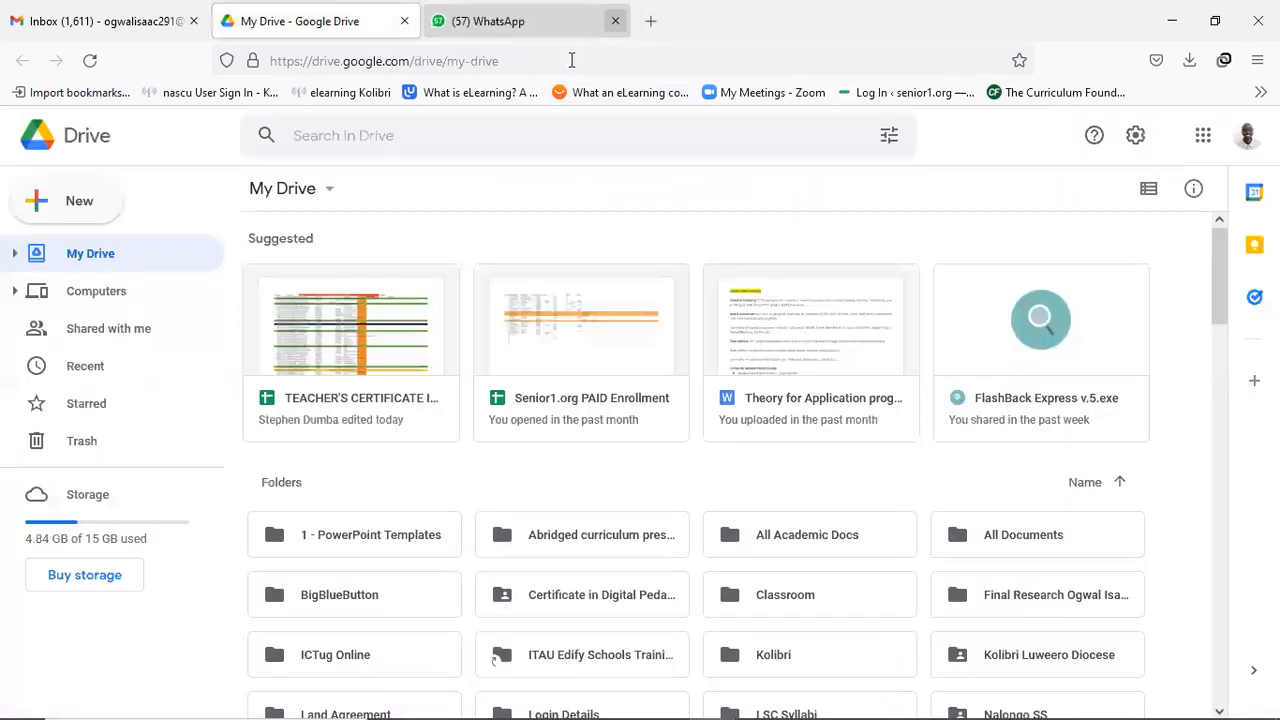
{"action": "left_click", "coordinate": [404, 21]}
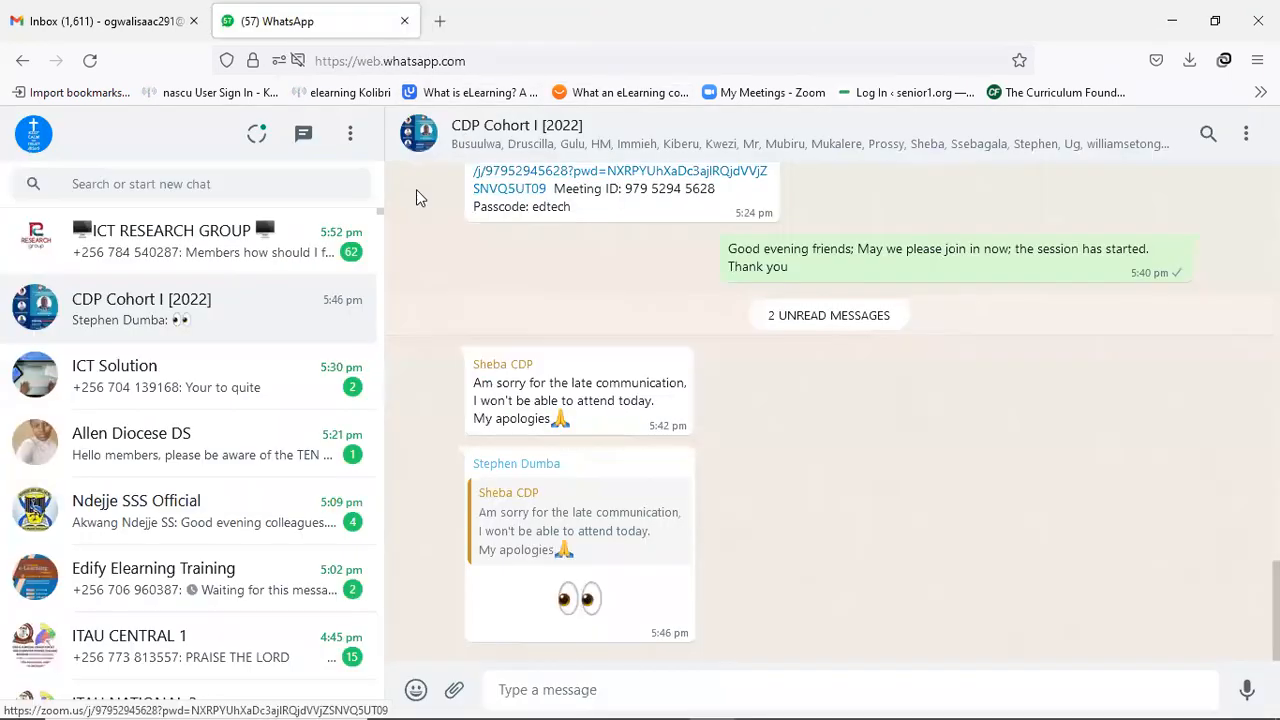
{"action": "left_click", "coordinate": [140, 24]}
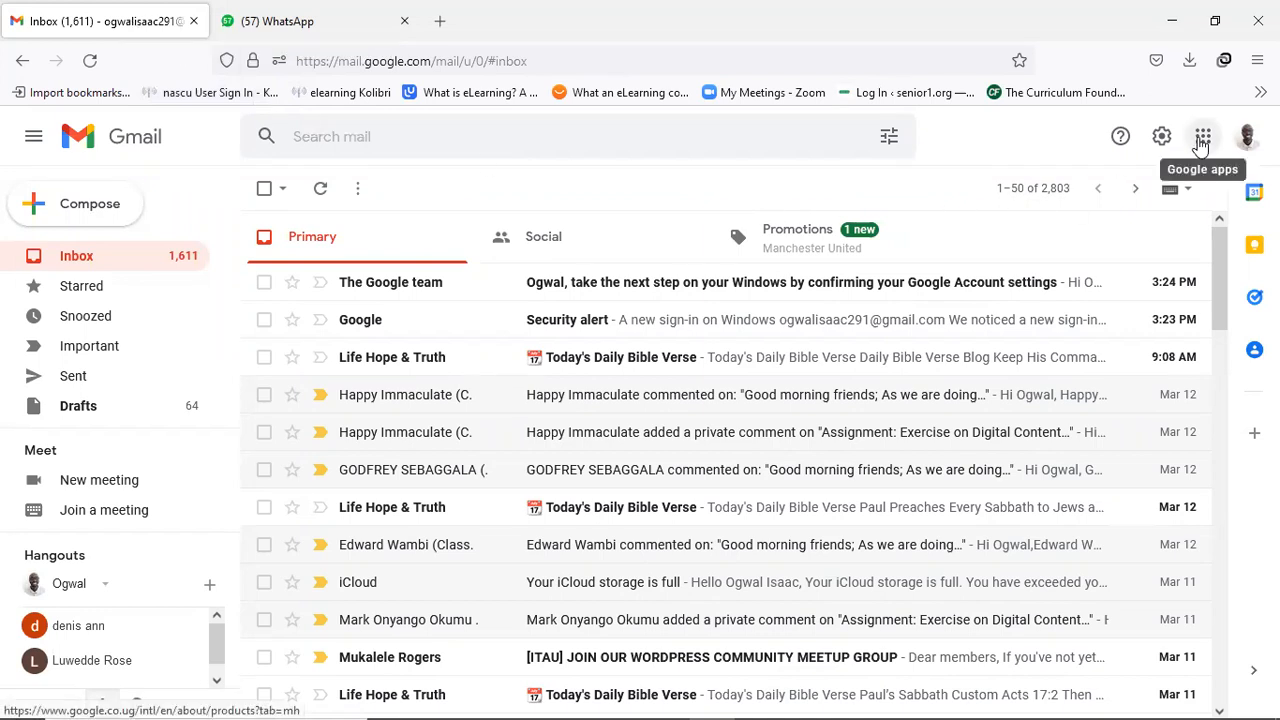
Reopen Google Drive from the apps grid and create another blank Google Form.
{"action": "left_click", "coordinate": [1202, 140]}
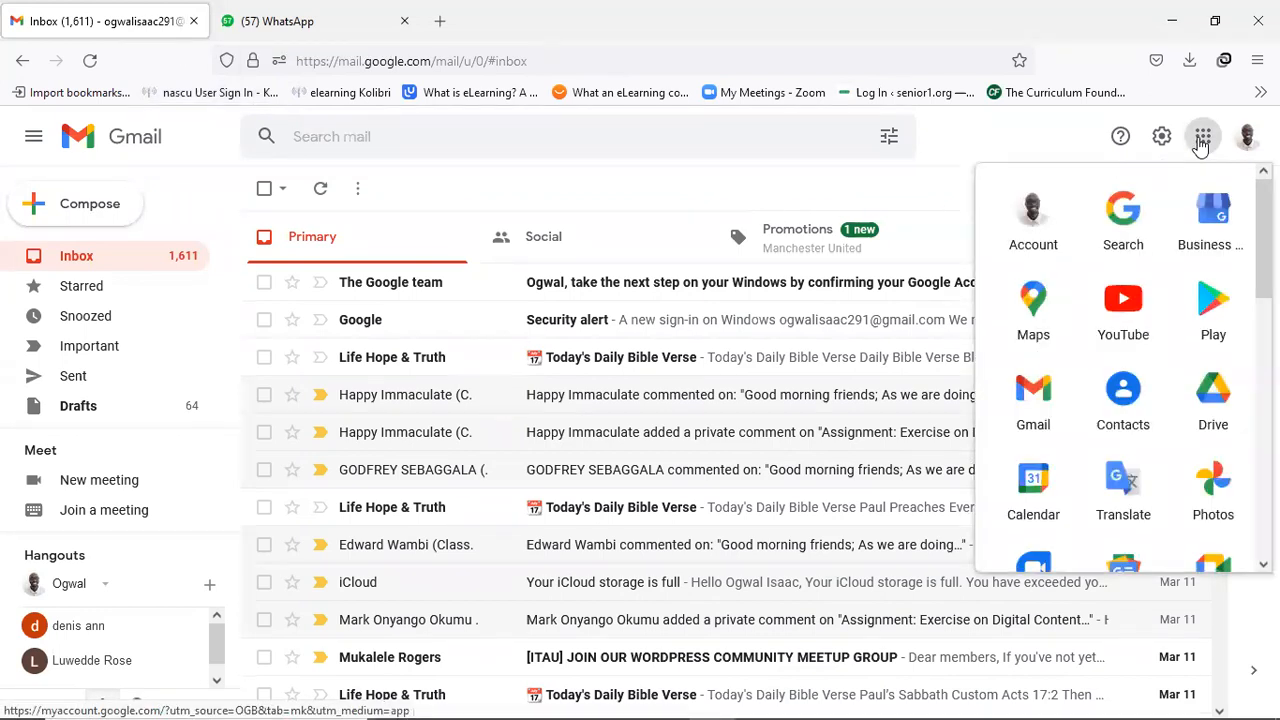
{"action": "left_click", "coordinate": [1218, 405]}
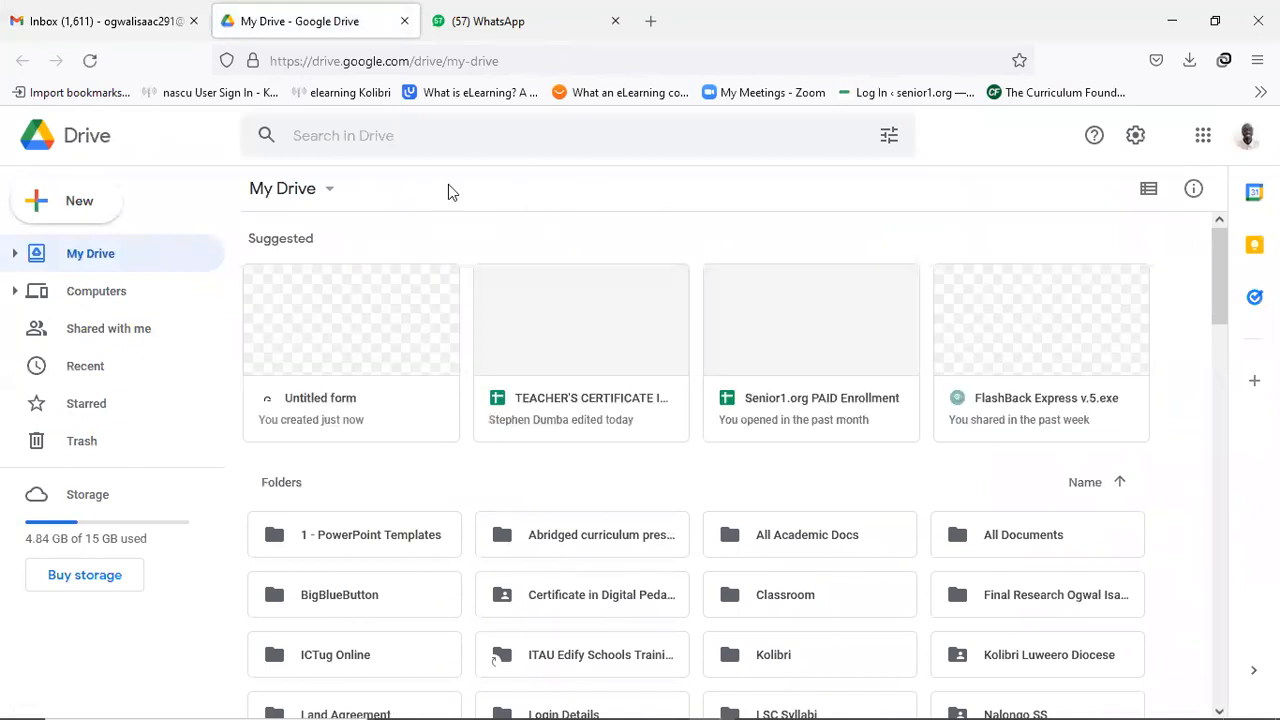
{"action": "left_click", "coordinate": [86, 206]}
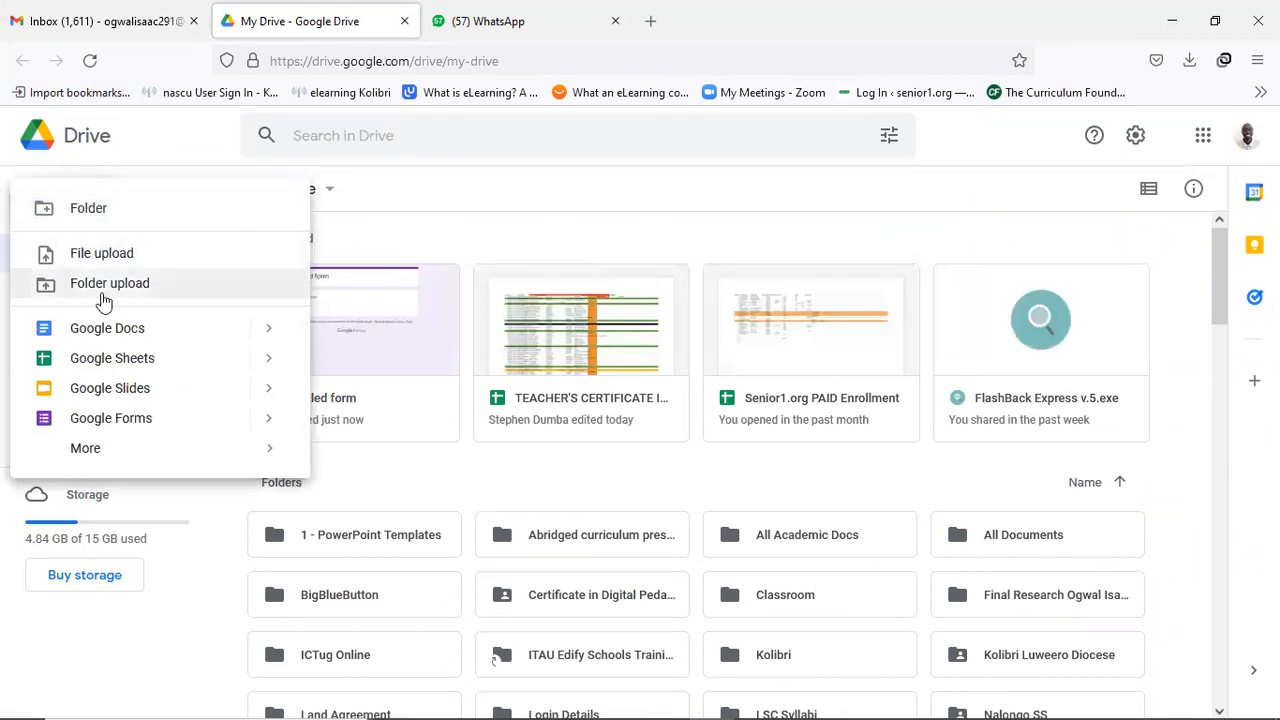
{"action": "left_click", "coordinate": [98, 427]}
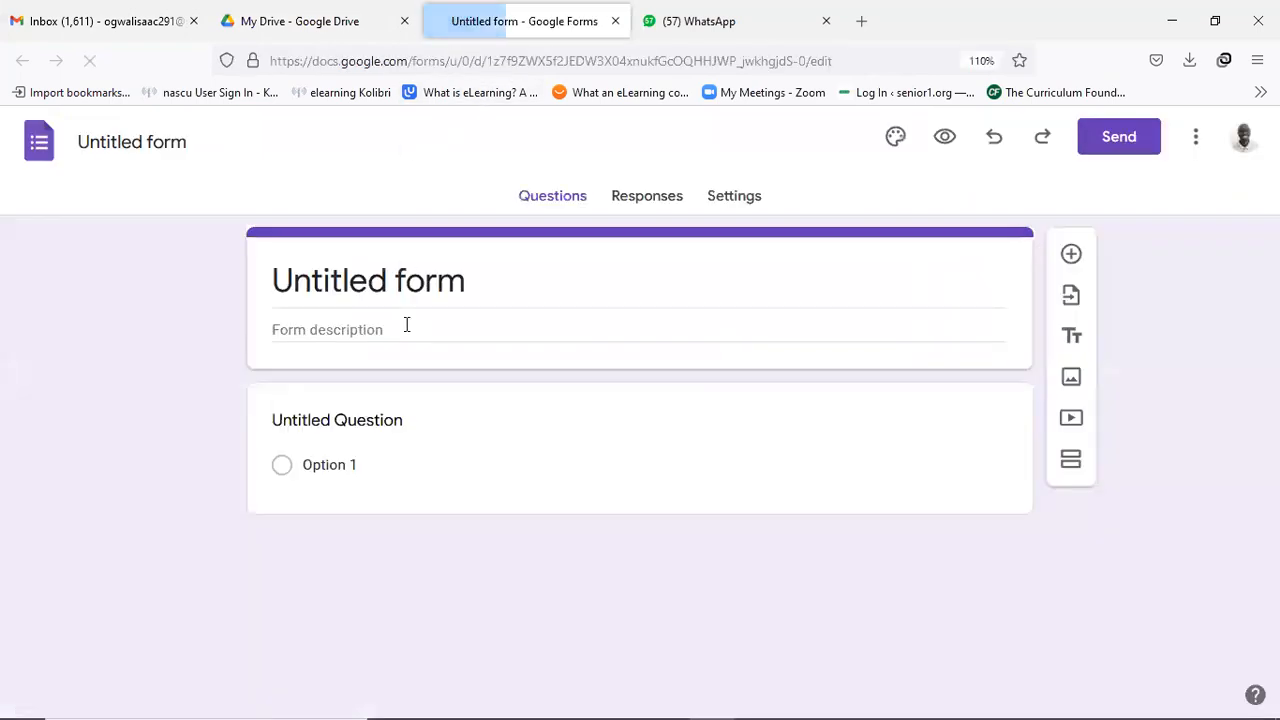
Replace the 'Untitled form' file name with 'Computer studies'.
{"action": "left_click", "coordinate": [557, 494]}
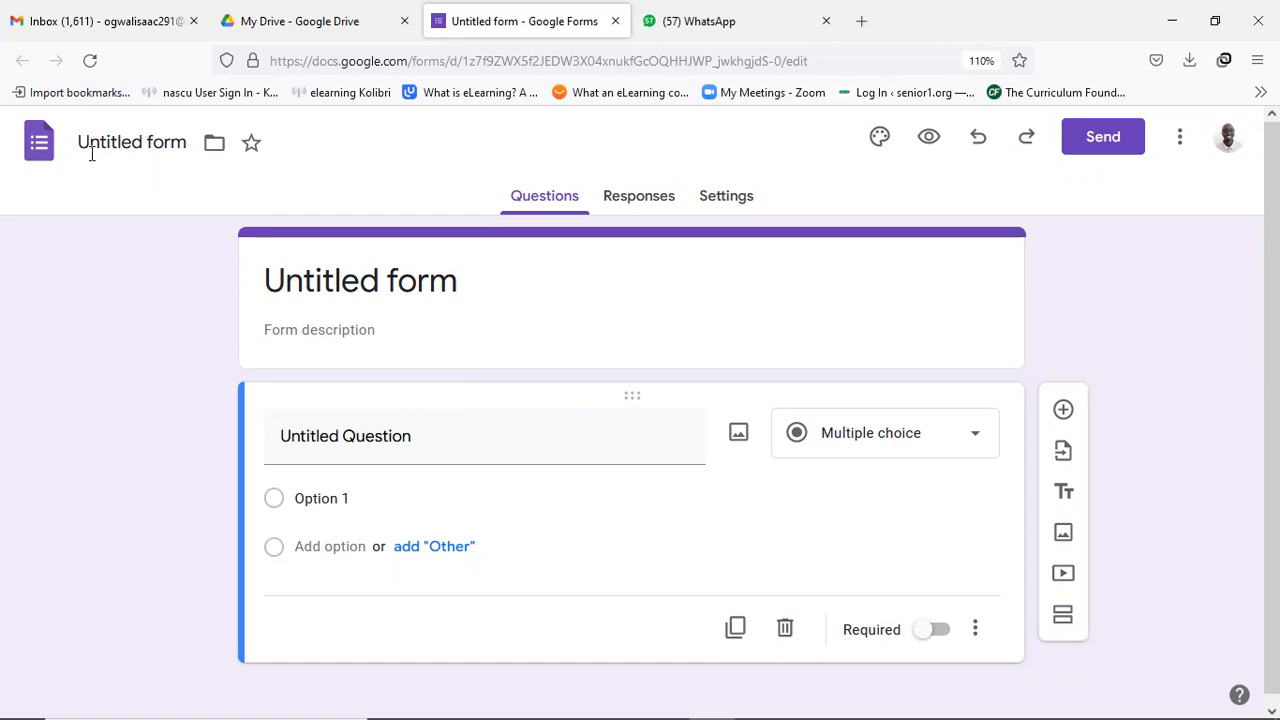
{"action": "left_click", "coordinate": [148, 142]}
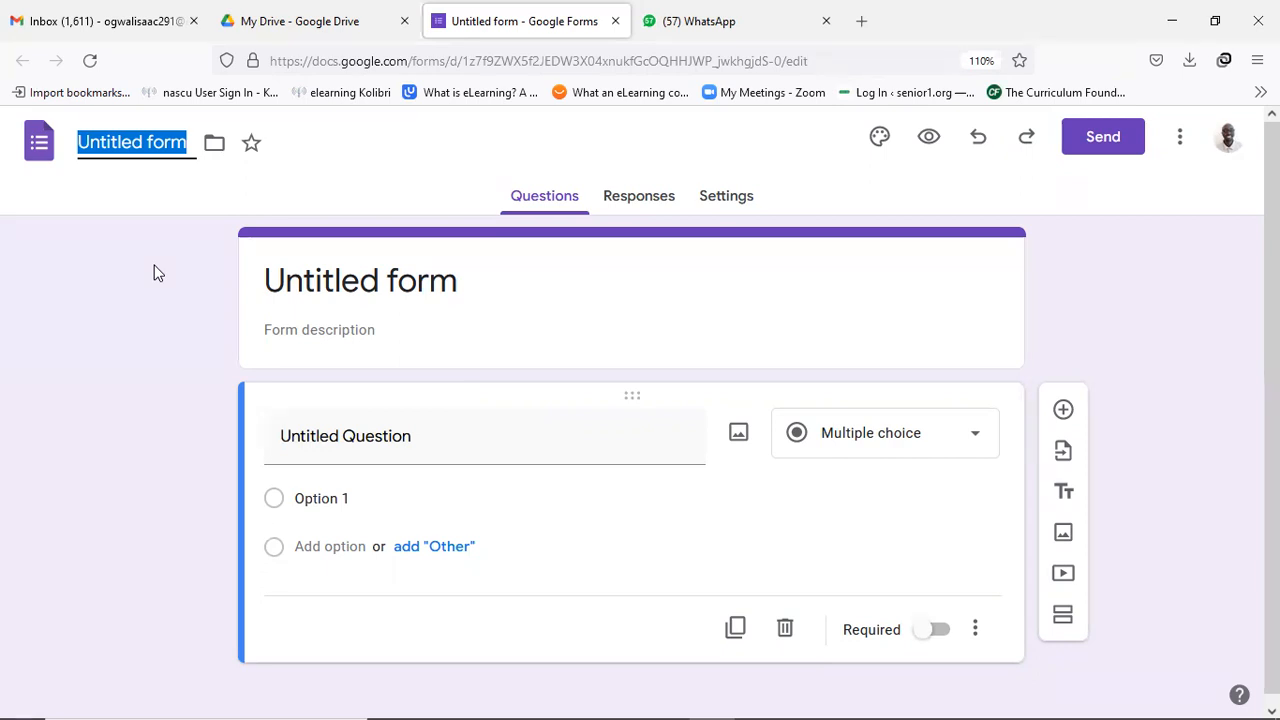
{"action": "type", "text": "Com"}
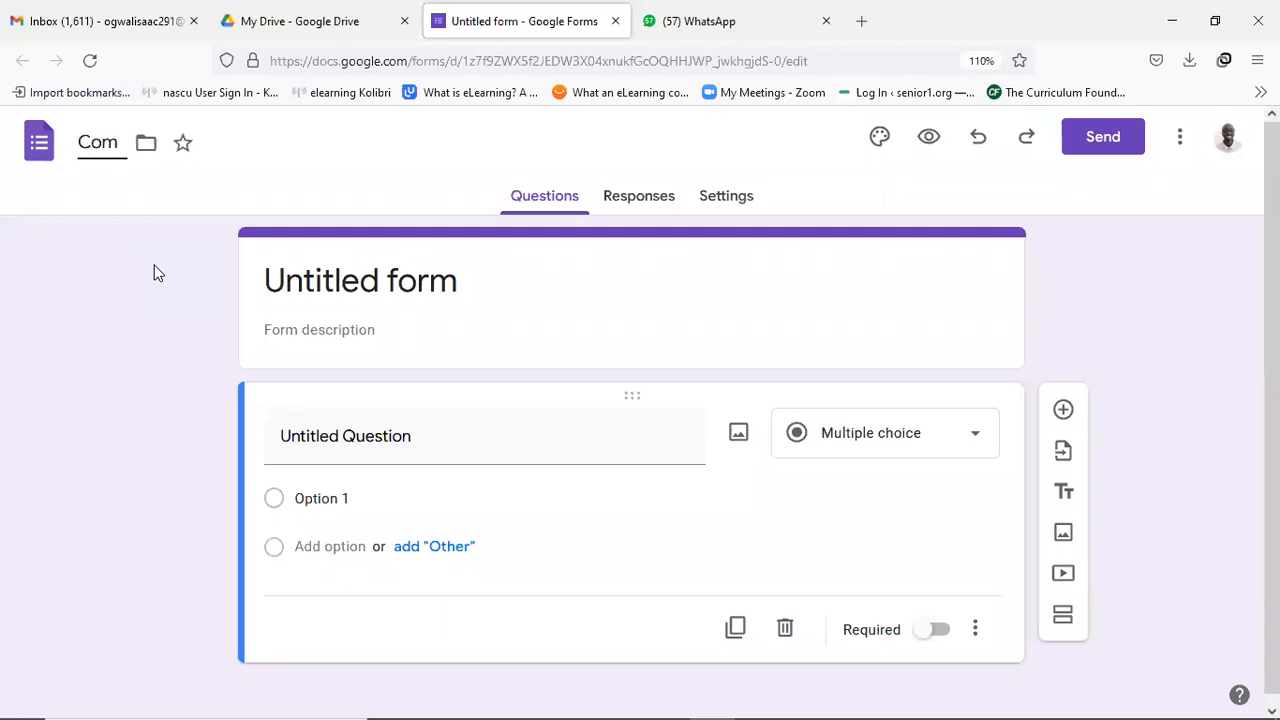
{"action": "type", "text": "puter"}
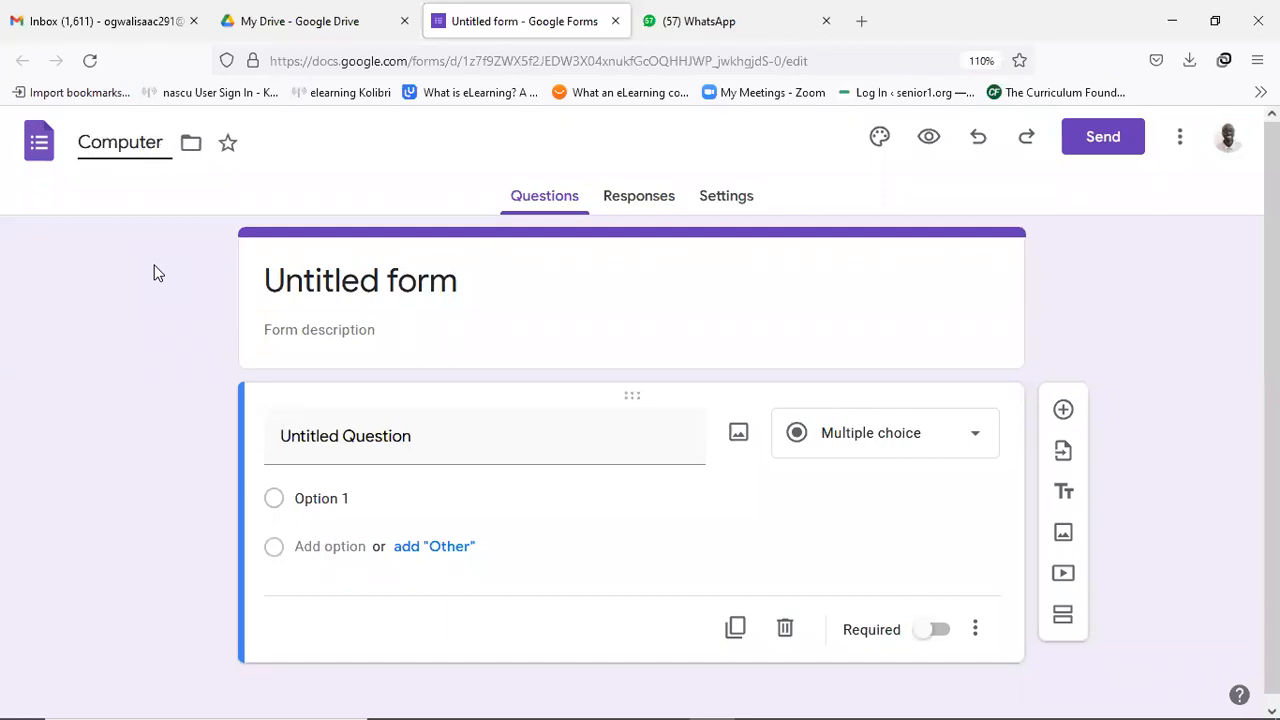
{"action": "type", "text": " studies"}
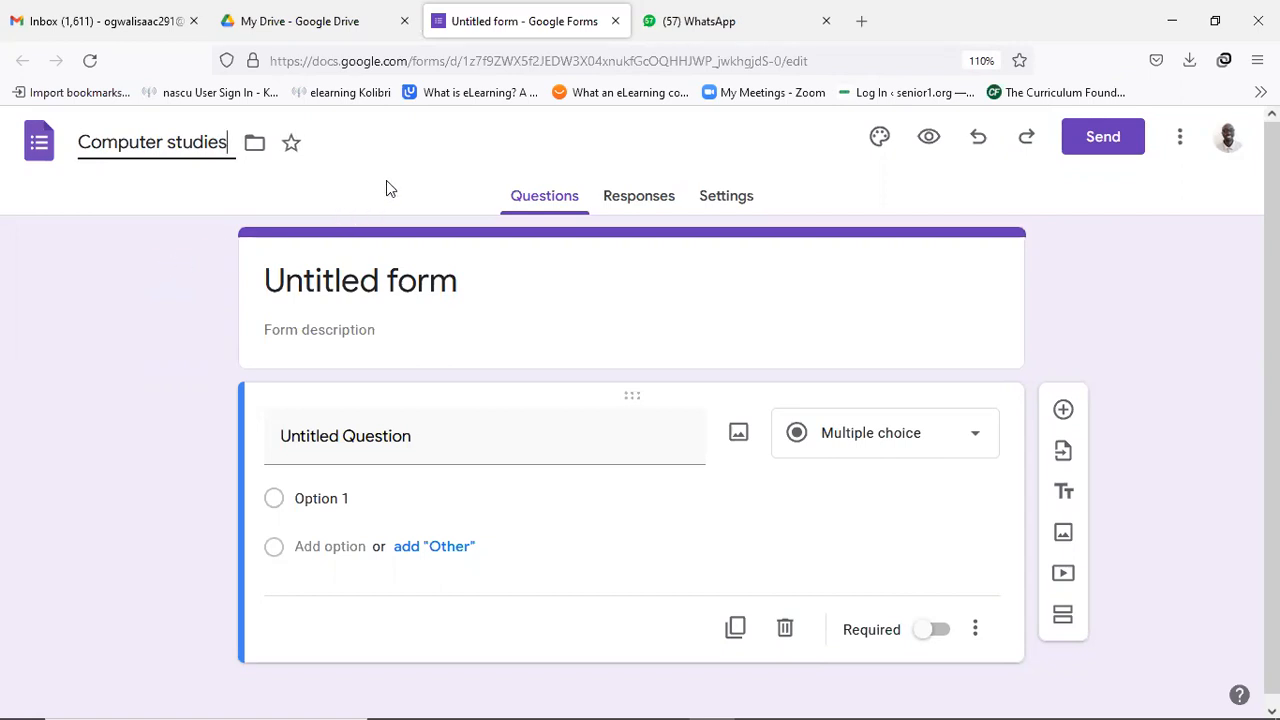
Commit the 'Computer studies' file name.
{"action": "key", "text": "Return"}
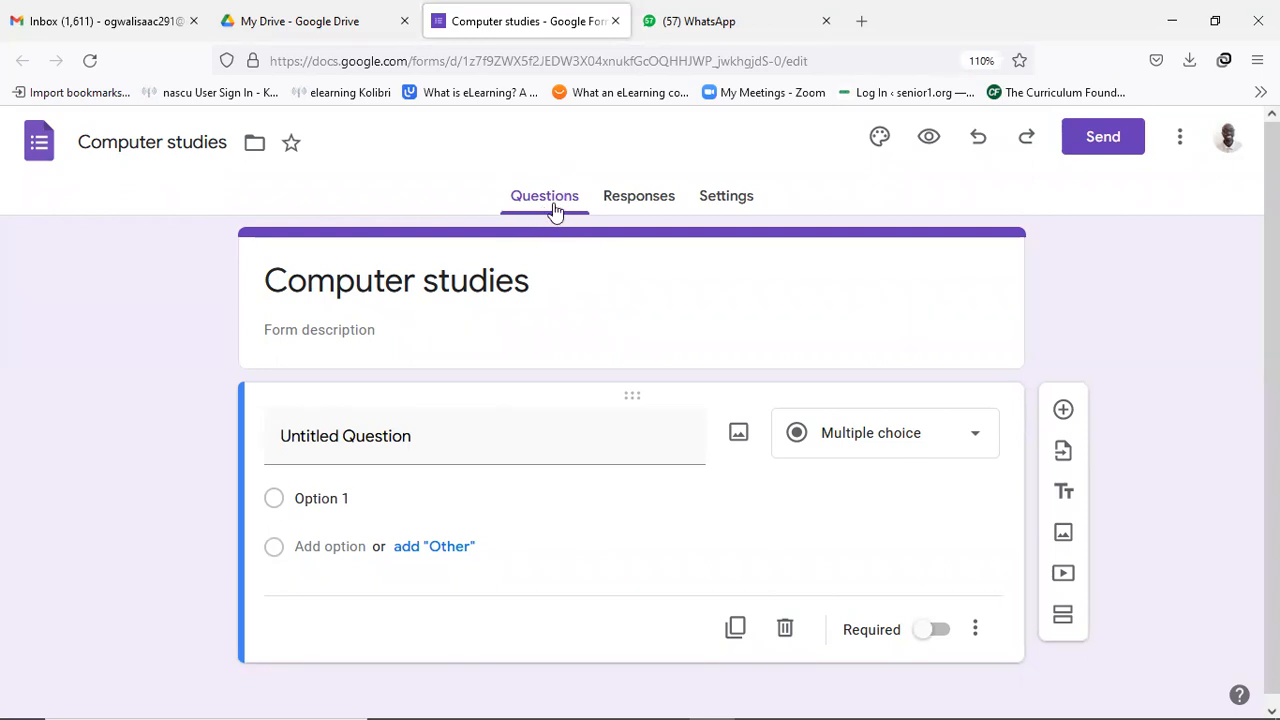
Add 'S2.' before and 'Test' after the form title to read 'S2. Computer studies Test'.
{"action": "left_click", "coordinate": [531, 282]}
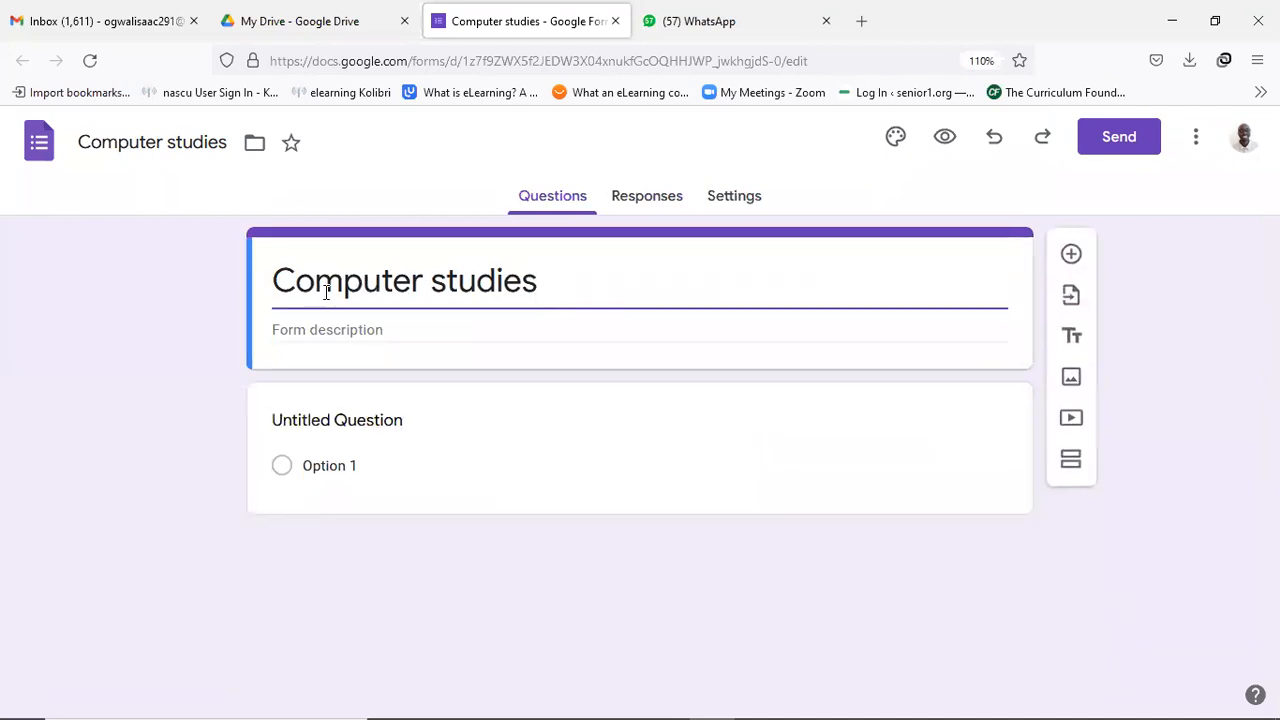
{"action": "left_click", "coordinate": [276, 285]}
{"action": "type", "text": "S2."}
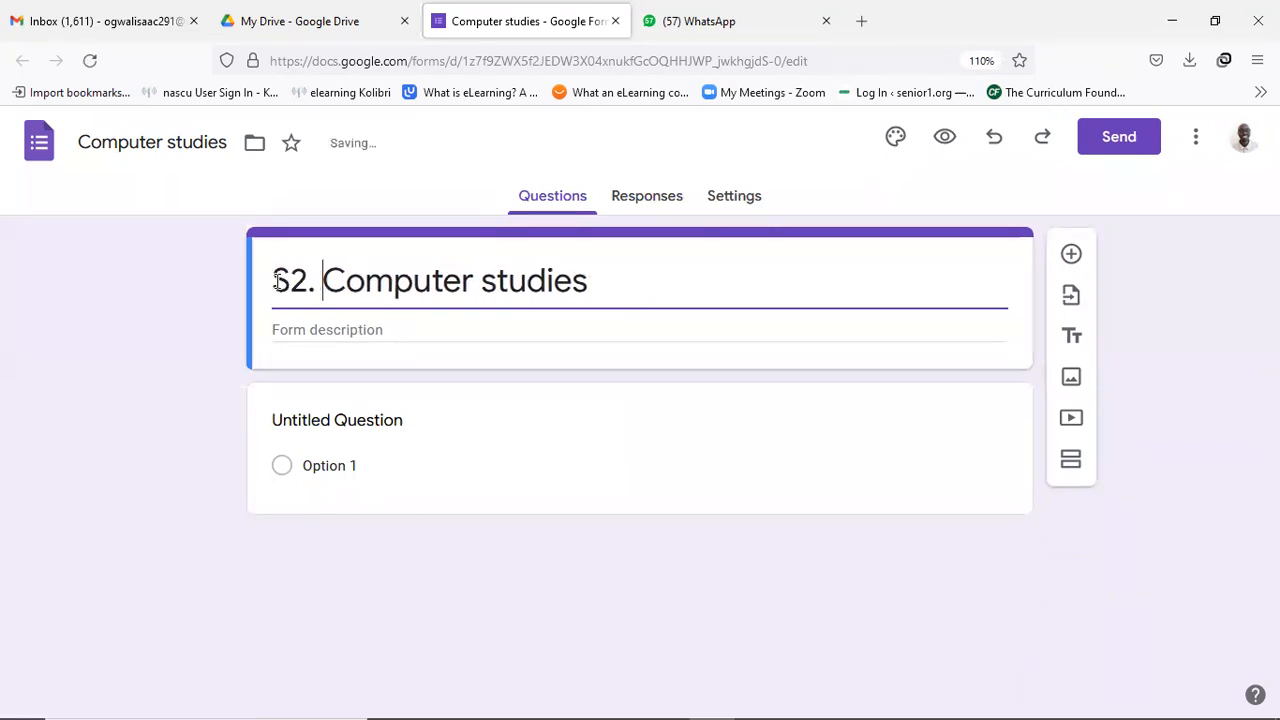
{"action": "left_click", "coordinate": [611, 283]}
{"action": "type", "text": "Test"}
{"action": "left_click", "coordinate": [455, 326]}
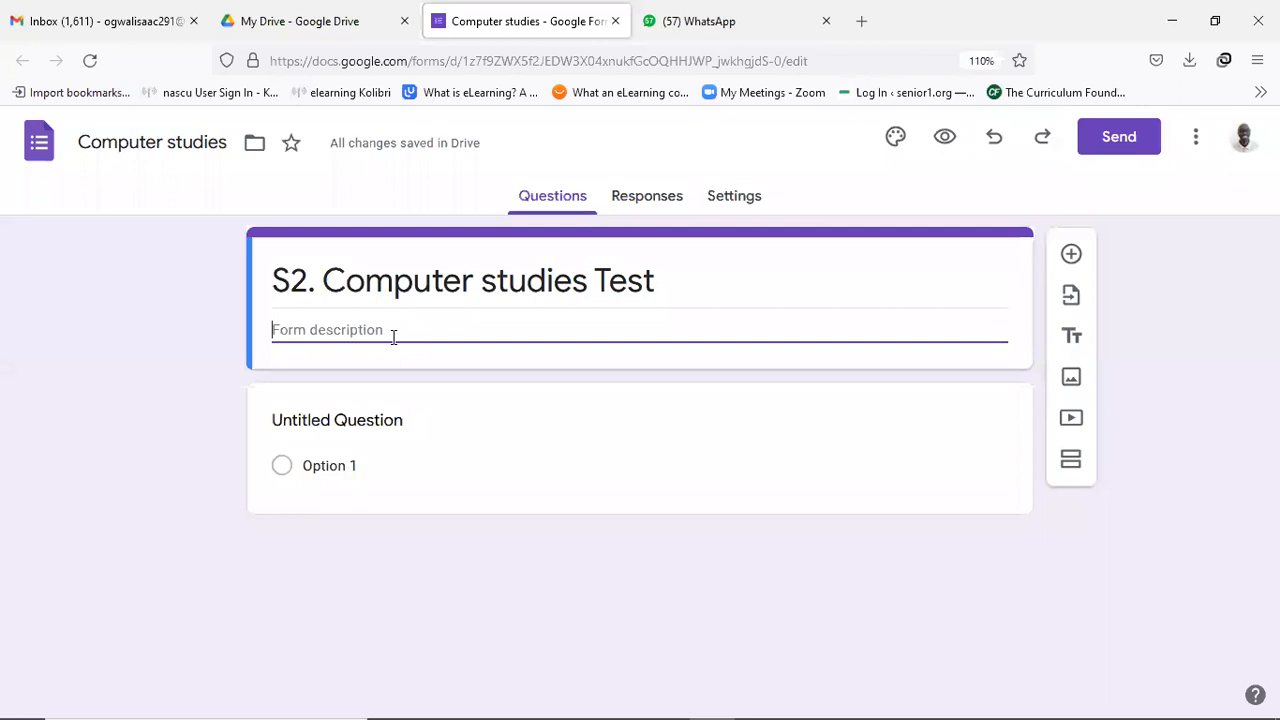
Enter the description 'All questions are compulsory. They carry equal marks' and check responses.
{"action": "type", "text": "All questions are c"}
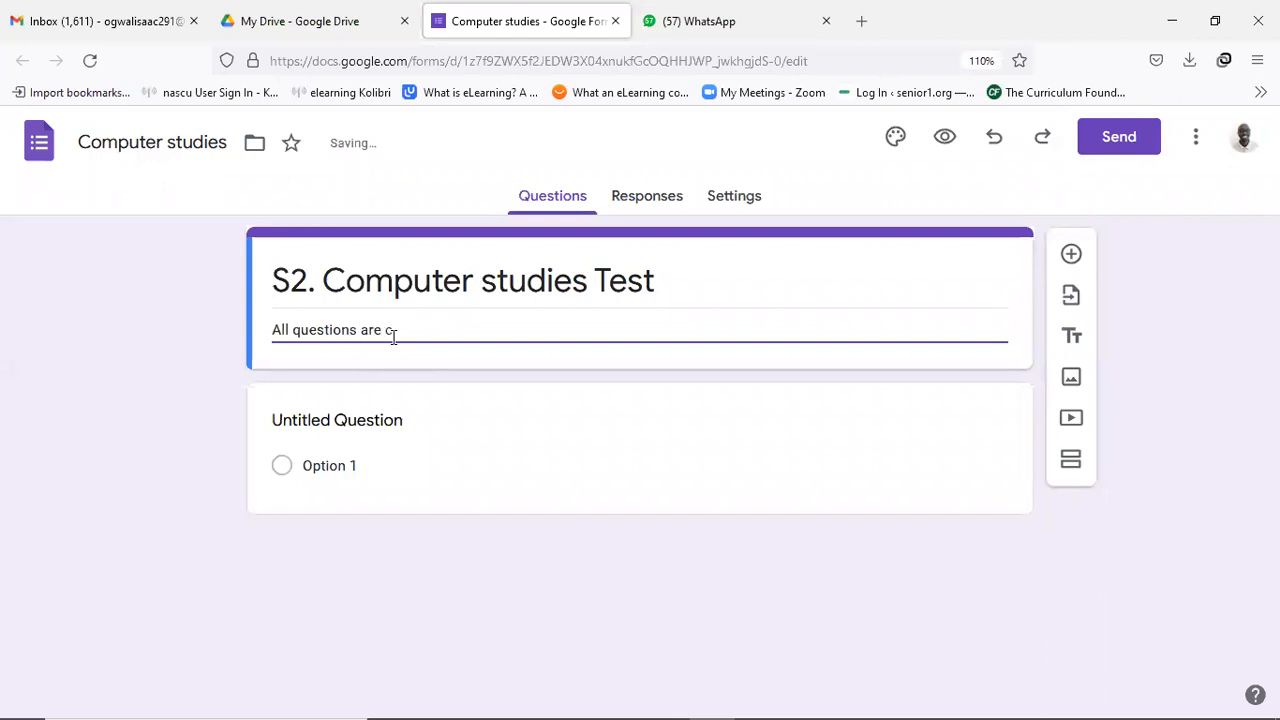
{"action": "type", "text": "ompulsory. They carry "}
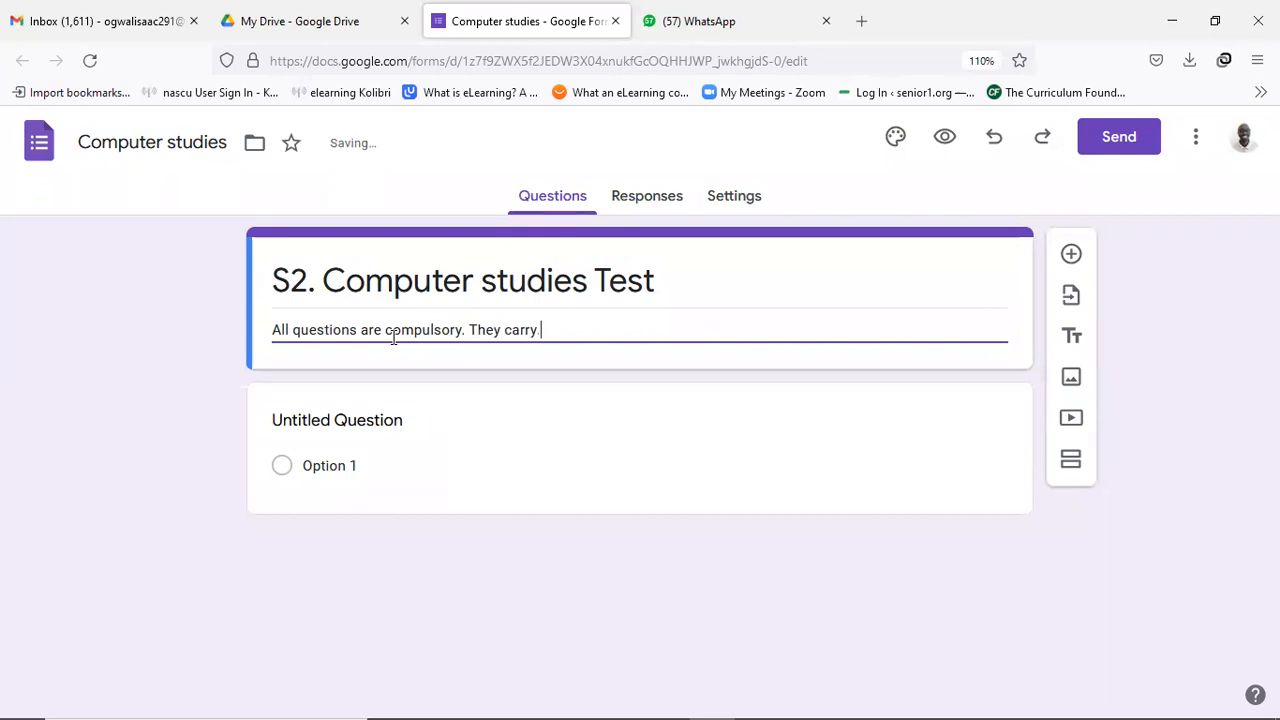
{"action": "type", "text": "equal marks"}
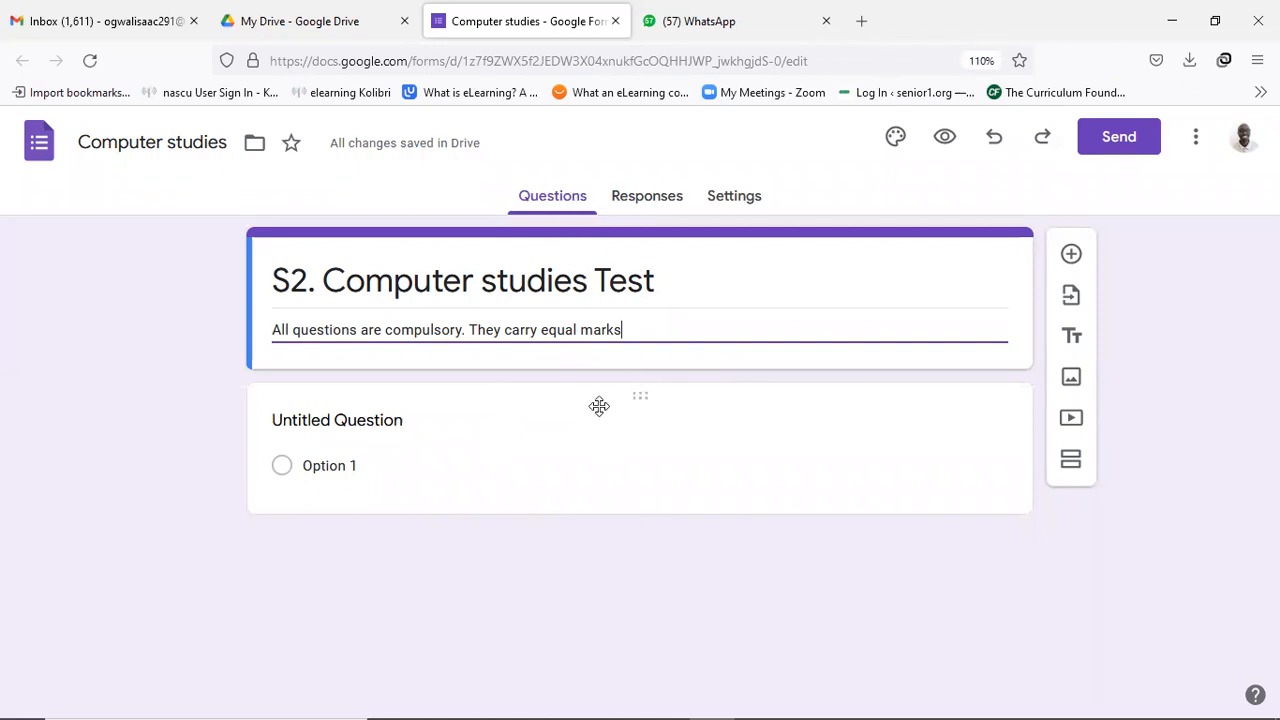
{"action": "left_click", "coordinate": [647, 196]}
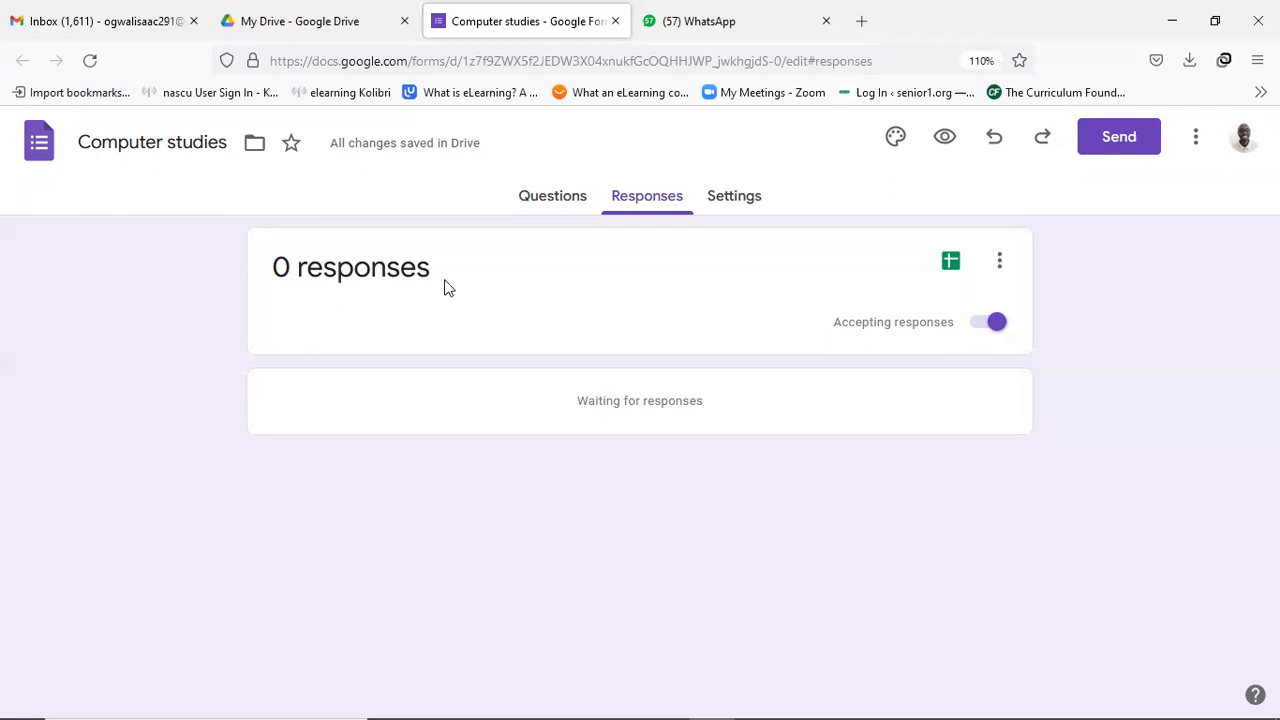
Look over the Settings page, including 'Make this a quiz', then return to Questions.
{"action": "left_click", "coordinate": [733, 200]}
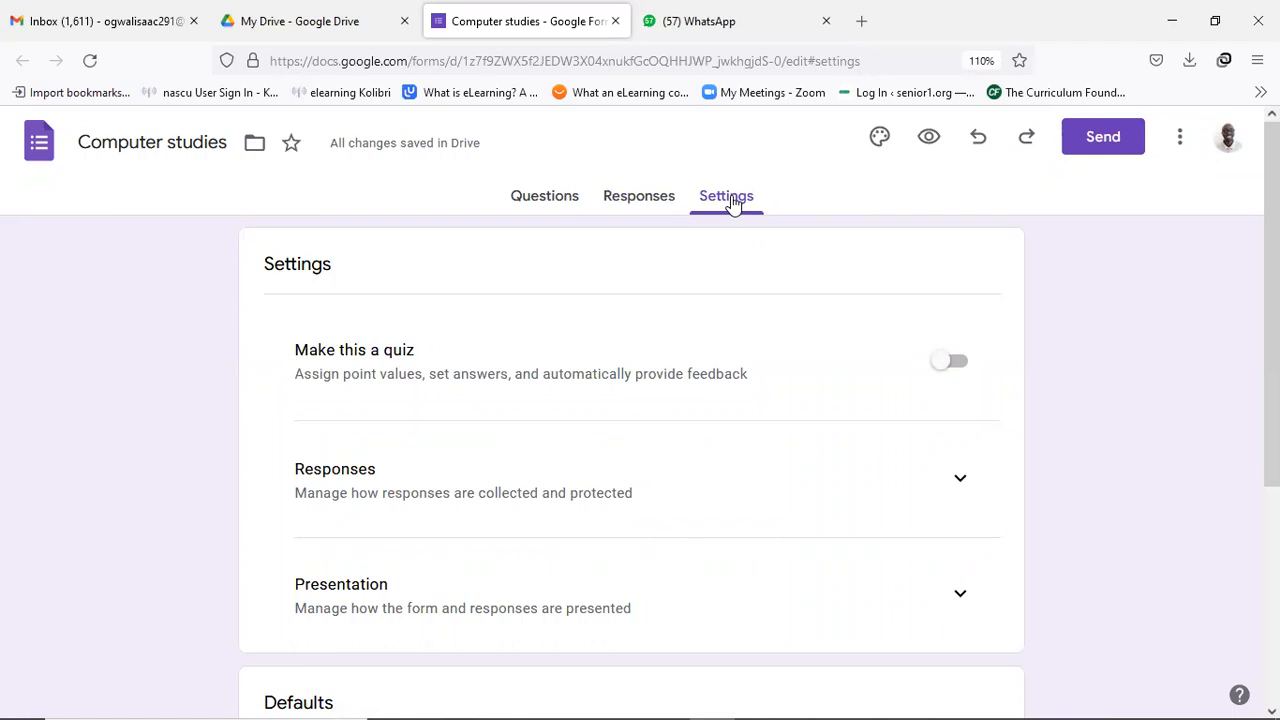
{"action": "left_click", "coordinate": [556, 206]}
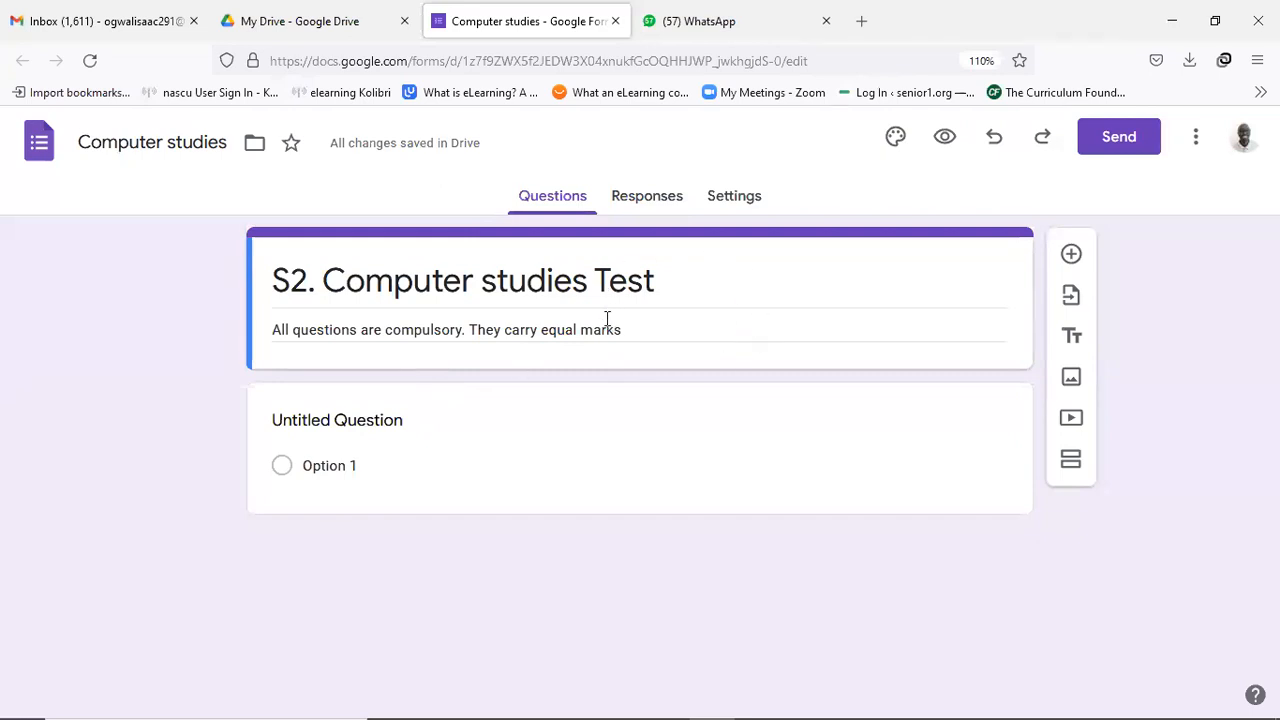
Title the first question 'Write your name here (Below)'.
{"action": "left_click", "coordinate": [403, 421]}
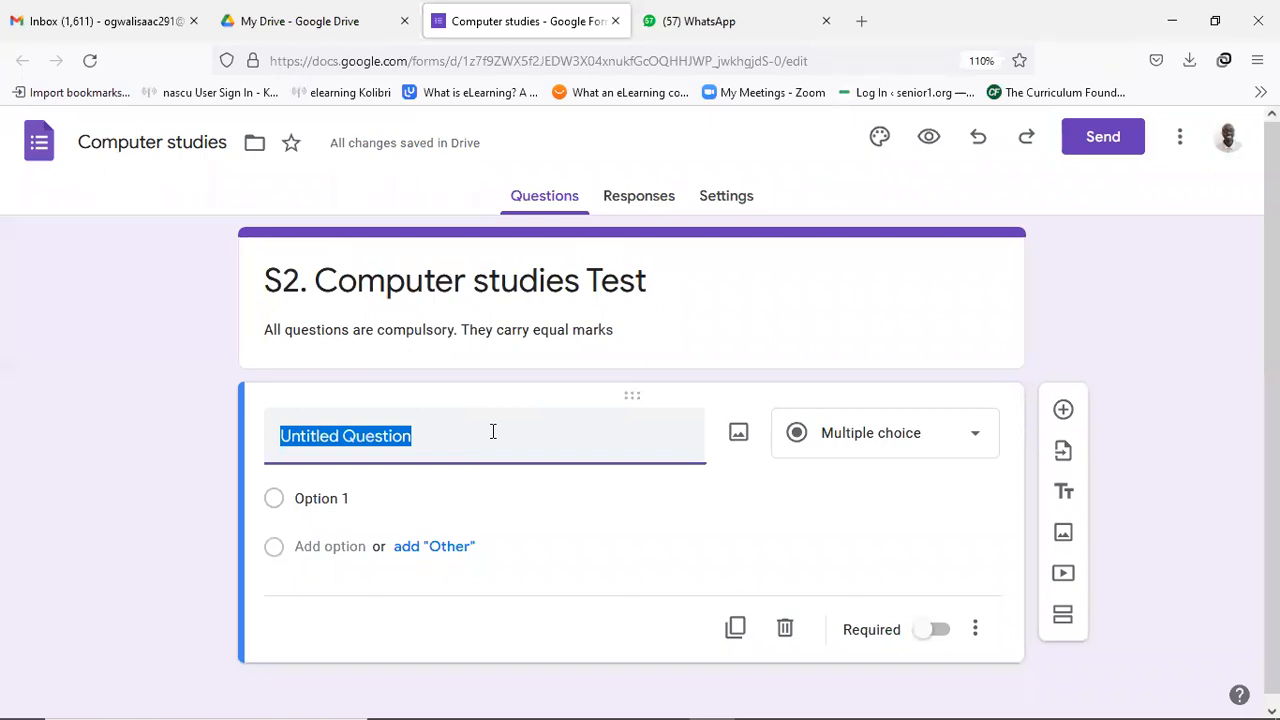
{"action": "type", "text": "Write"}
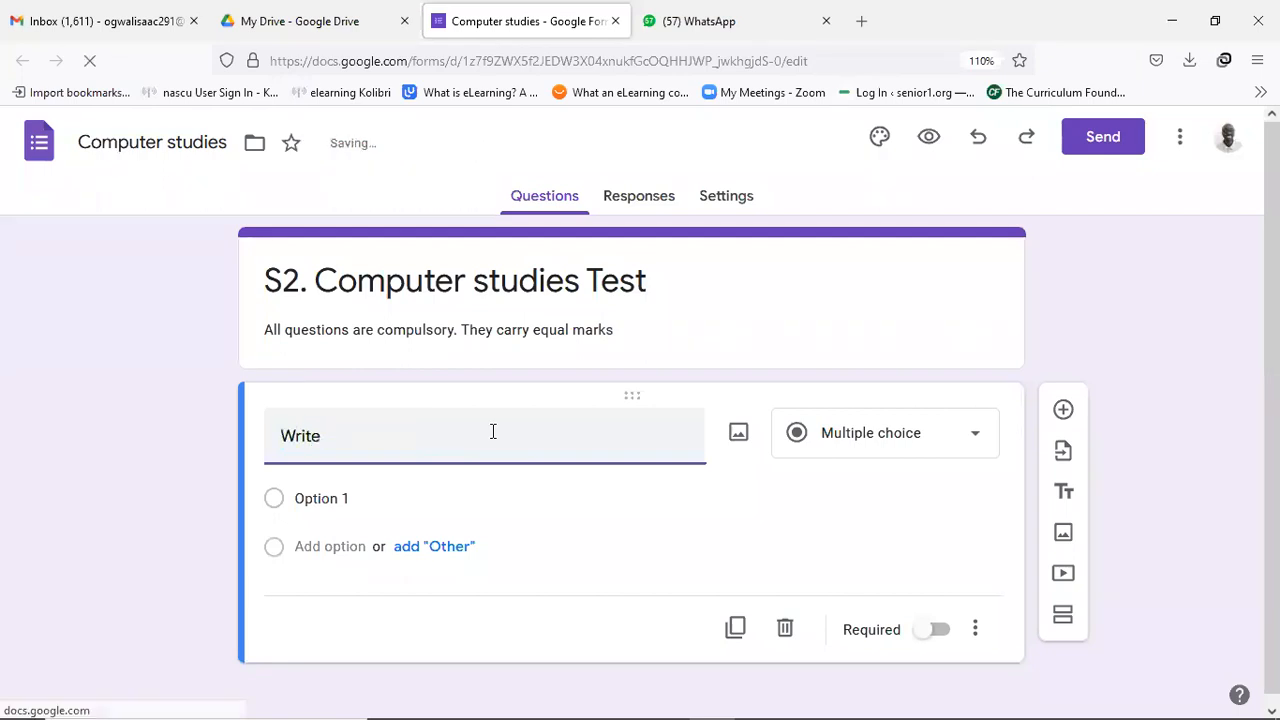
{"action": "type", "text": " your nam"}
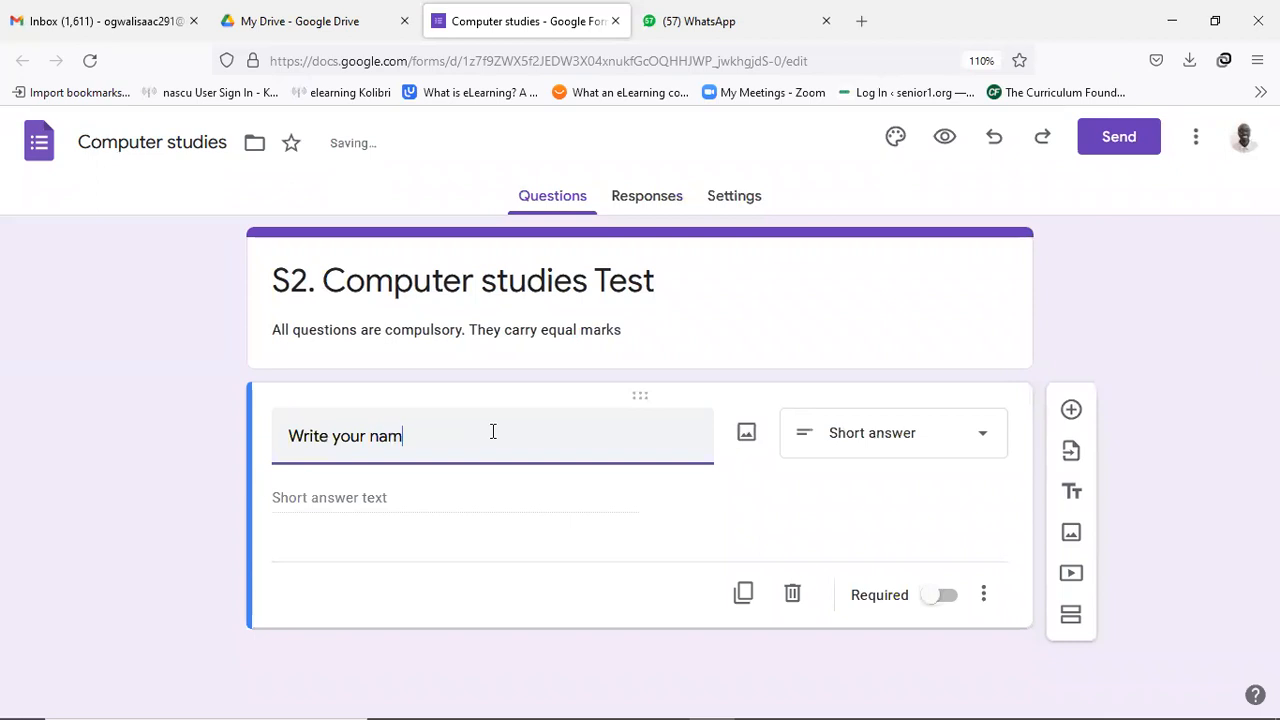
{"action": "type", "text": "e here (Below)"}
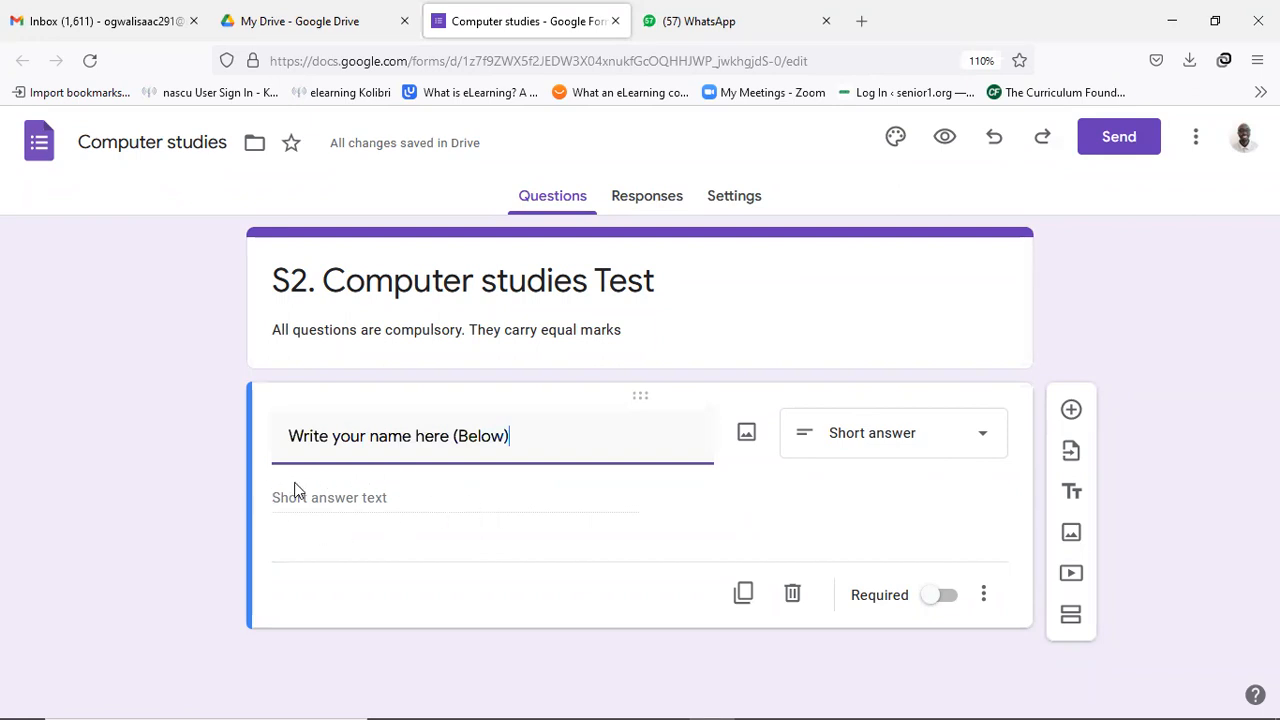
{"action": "left_click", "coordinate": [308, 505]}
Switch on Required for the 'Write your name here (Below)' question.
{"action": "left_click", "coordinate": [928, 598]}
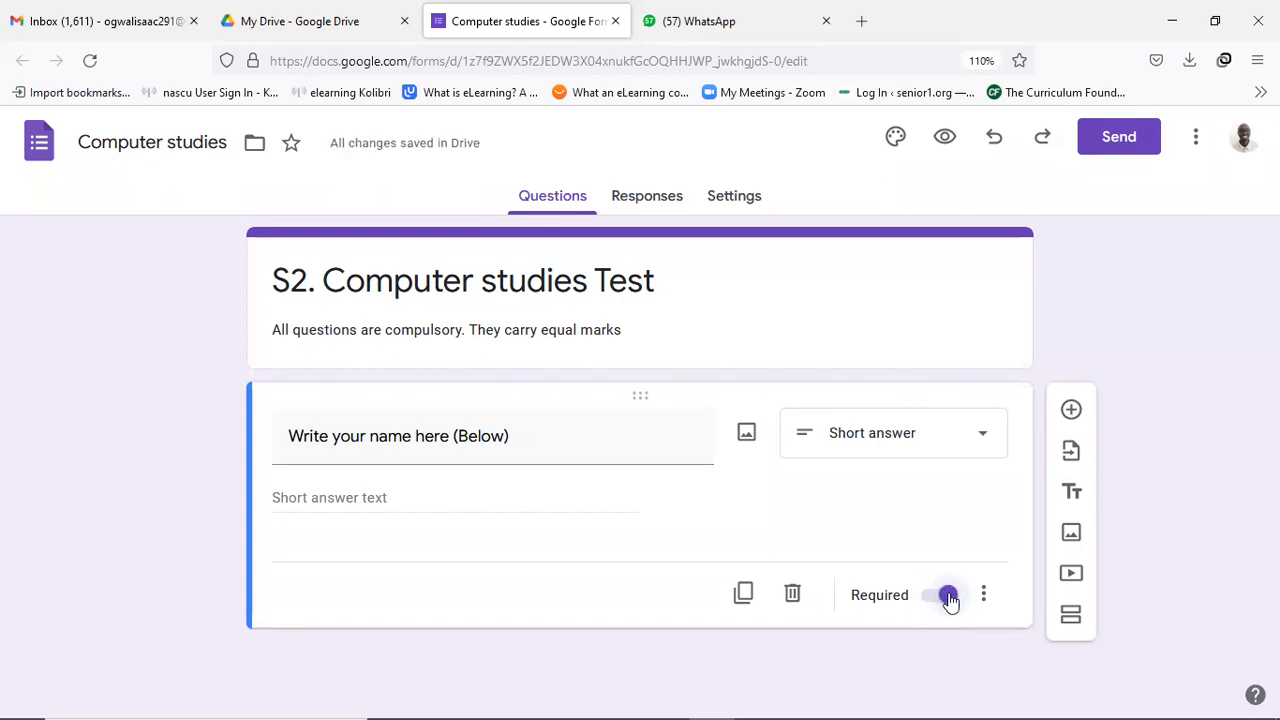
{"action": "left_click", "coordinate": [944, 598]}
{"action": "left_click", "coordinate": [930, 595]}
Duplicate the name question, then delete the copy so only one name question remains.
{"action": "left_click", "coordinate": [743, 593]}
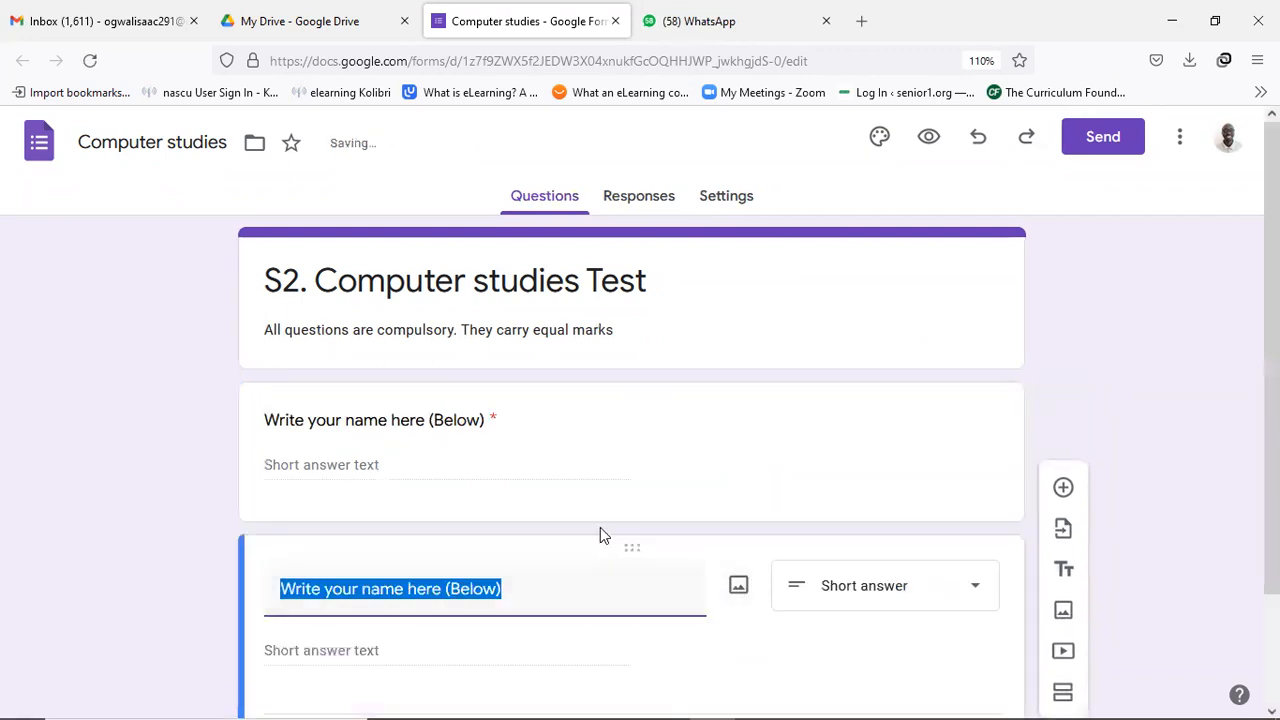
{"action": "scroll", "coordinate": [594, 511], "scroll_direction": "down", "scroll_amount": 2}
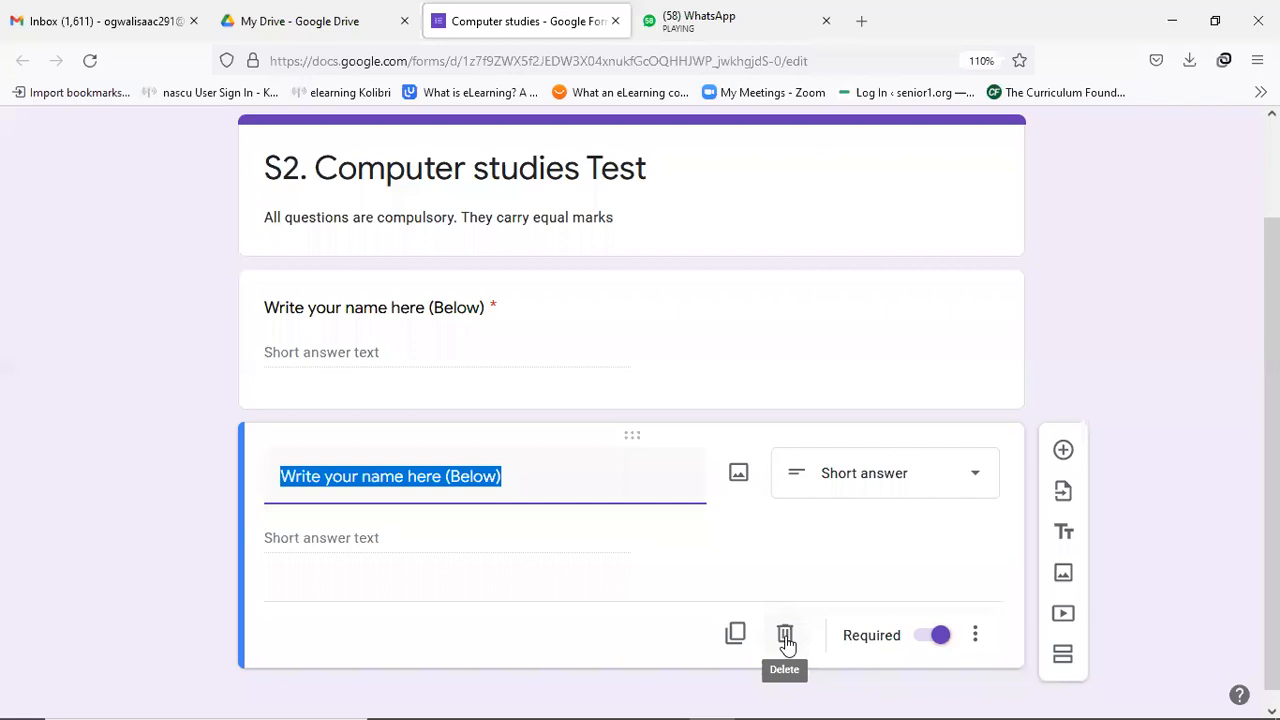
{"action": "left_click", "coordinate": [785, 638]}
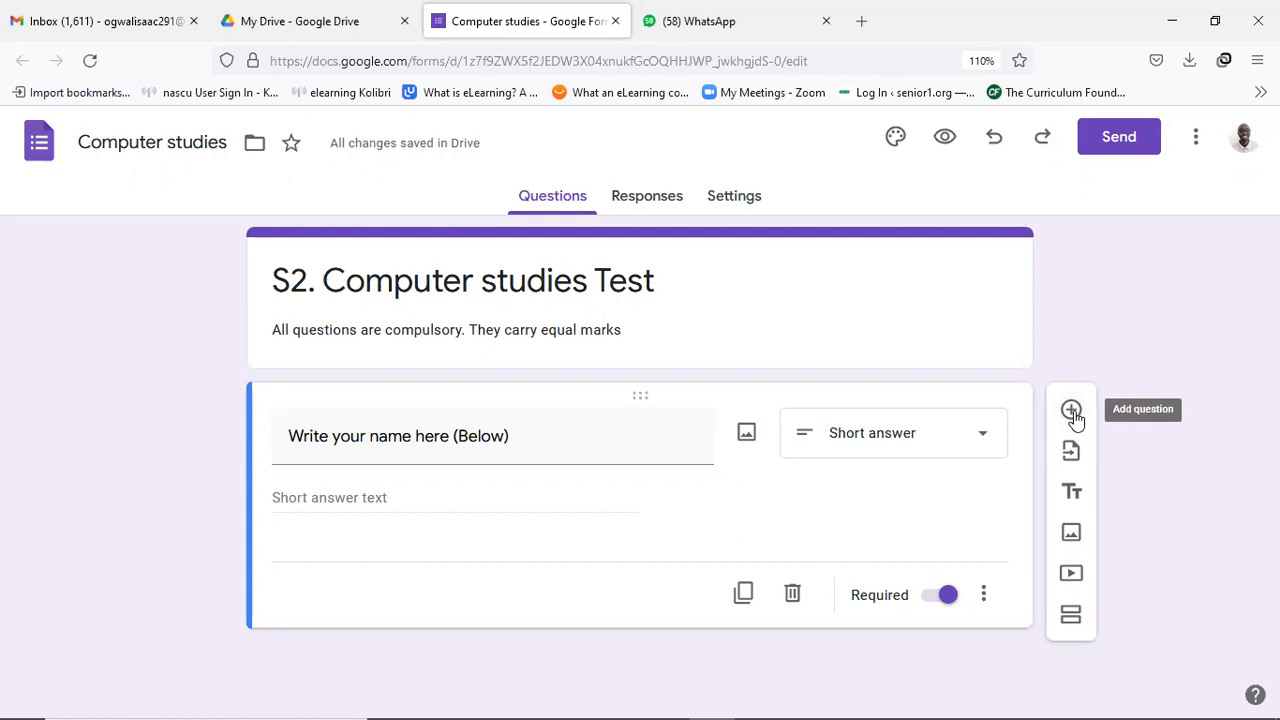
Add a question reading 'Which of these is the easiest to carry from one place to another?'.
{"action": "left_click", "coordinate": [1071, 411]}
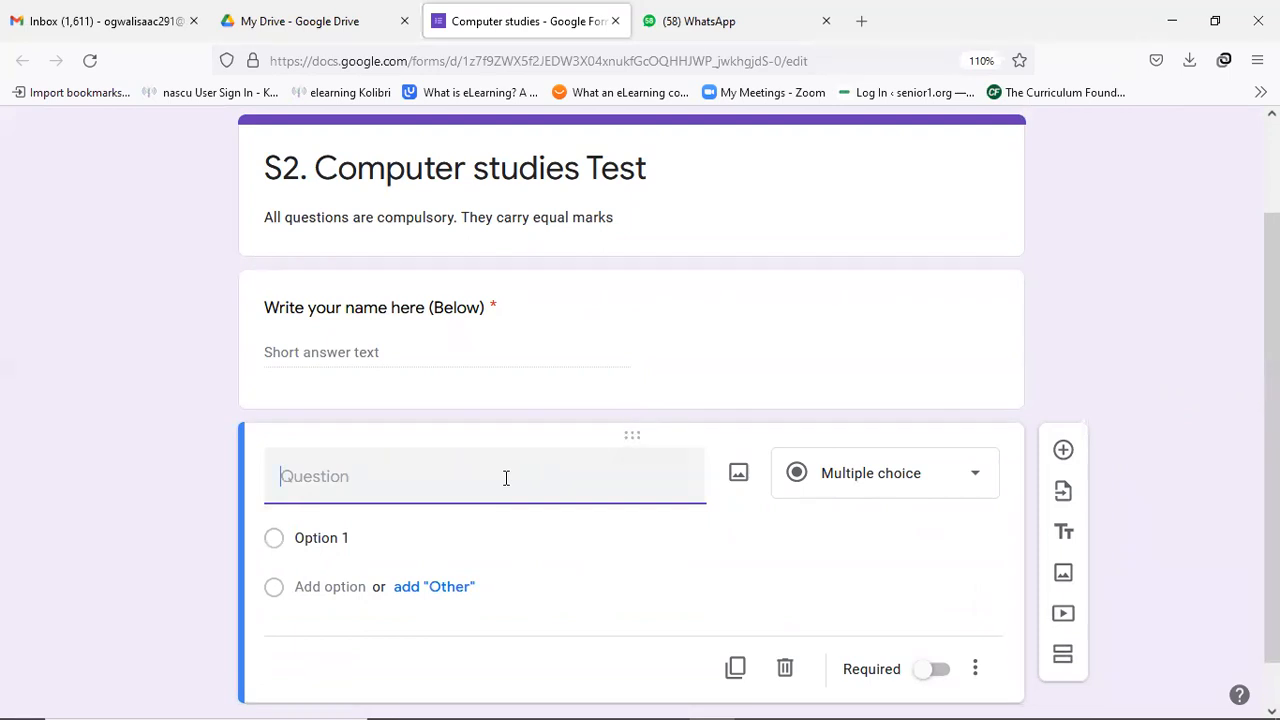
{"action": "type", "text": "Which"}
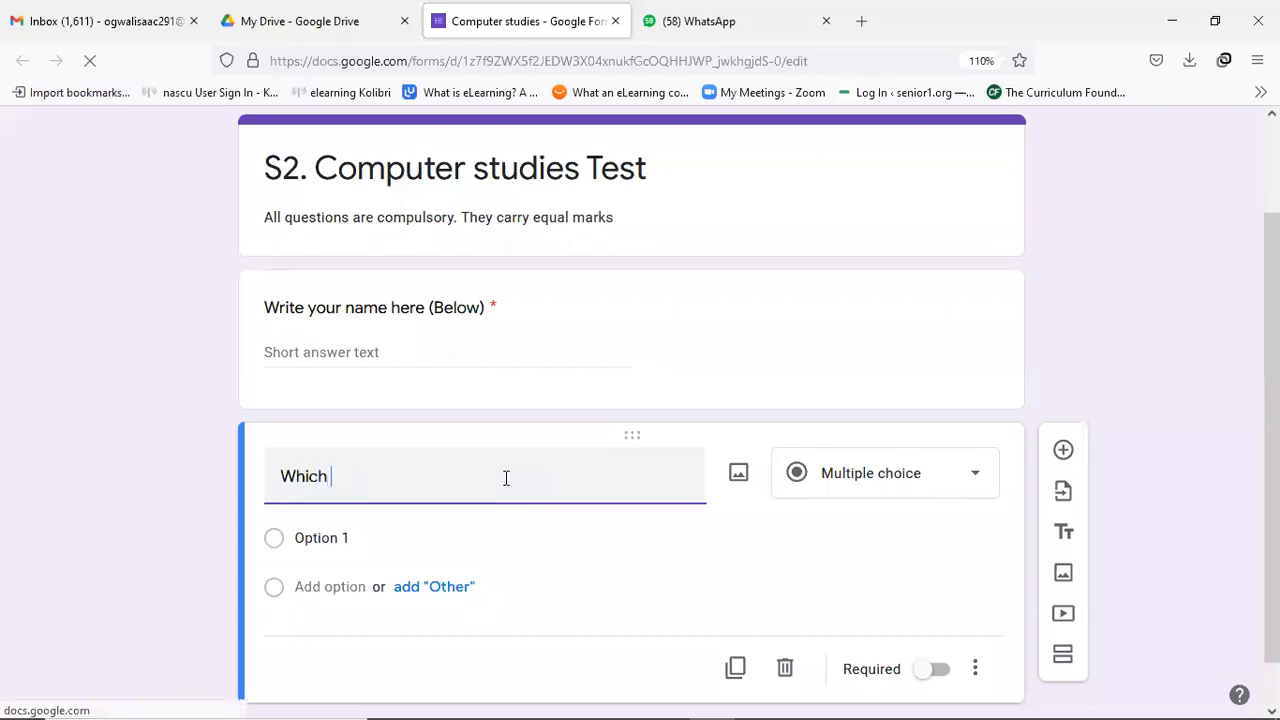
{"action": "type", "text": " of these "}
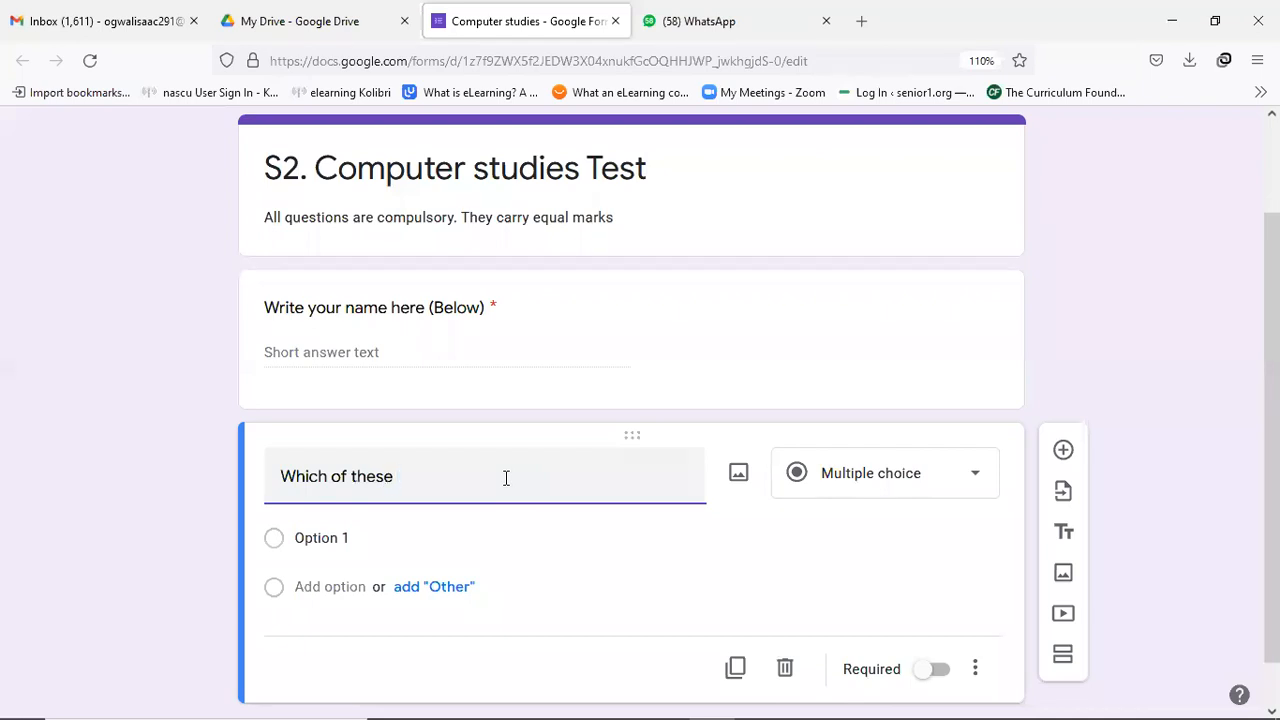
{"action": "type", "text": "is the easiet"}
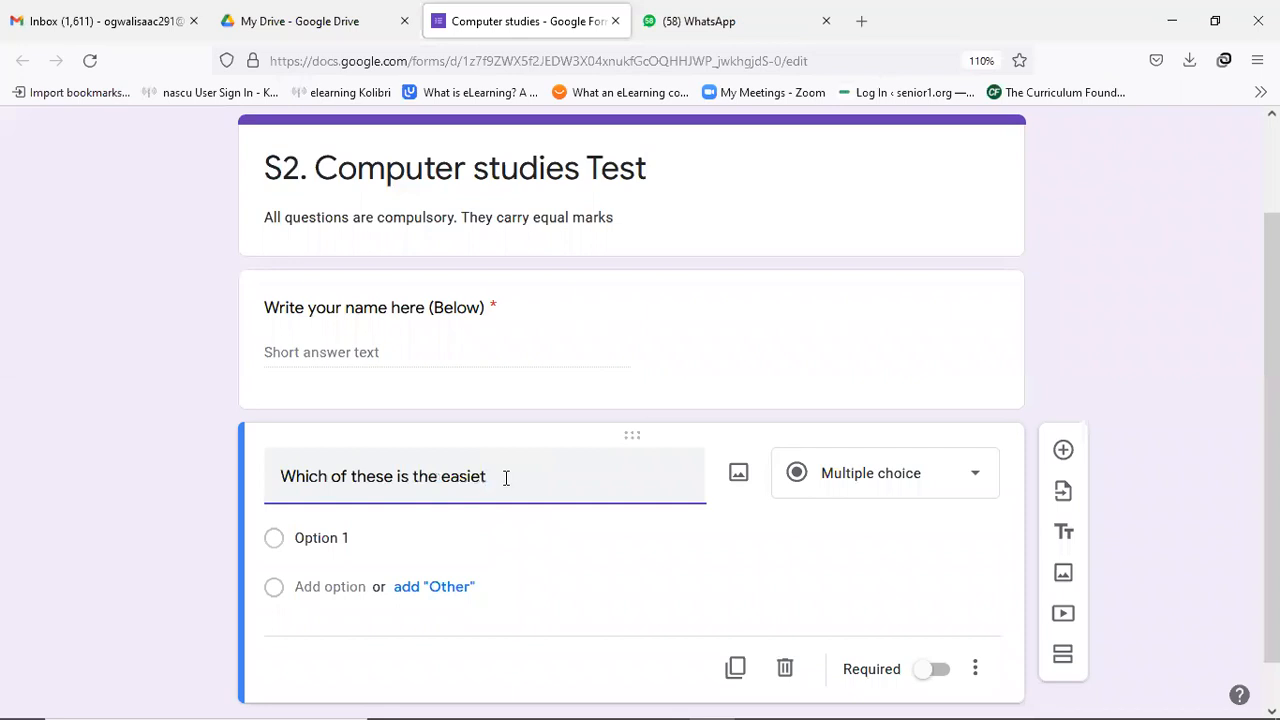
{"action": "key", "text": "BackSpace"}
{"action": "type", "text": "st "}
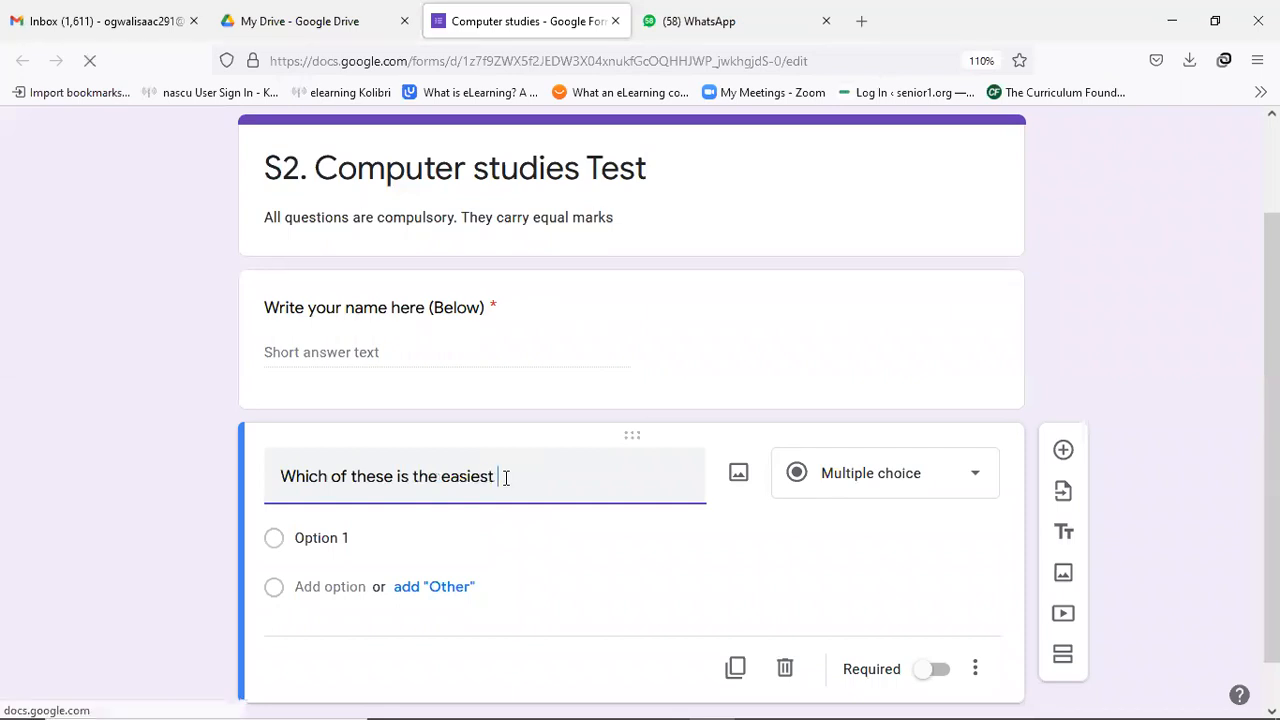
{"action": "type", "text": "to carry from one place to another"}
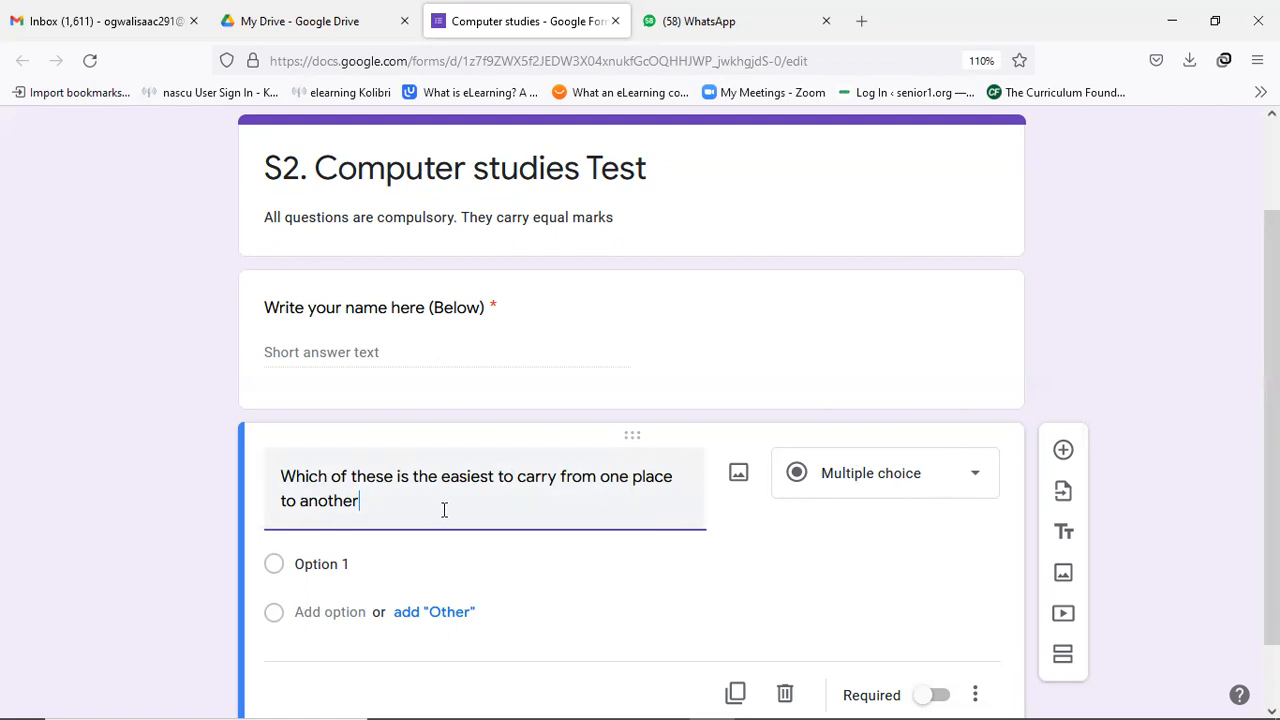
{"action": "type", "text": "?"}
{"action": "left_click", "coordinate": [971, 480]}
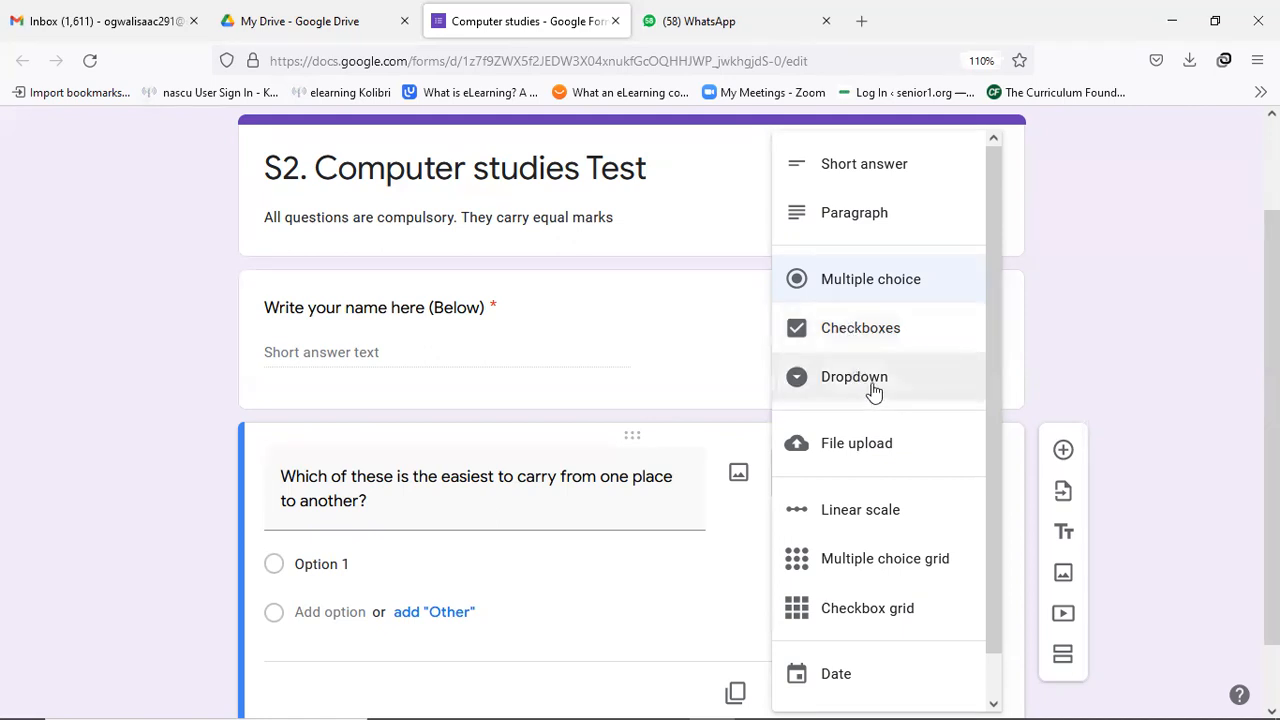
{"action": "left_click", "coordinate": [866, 380]}
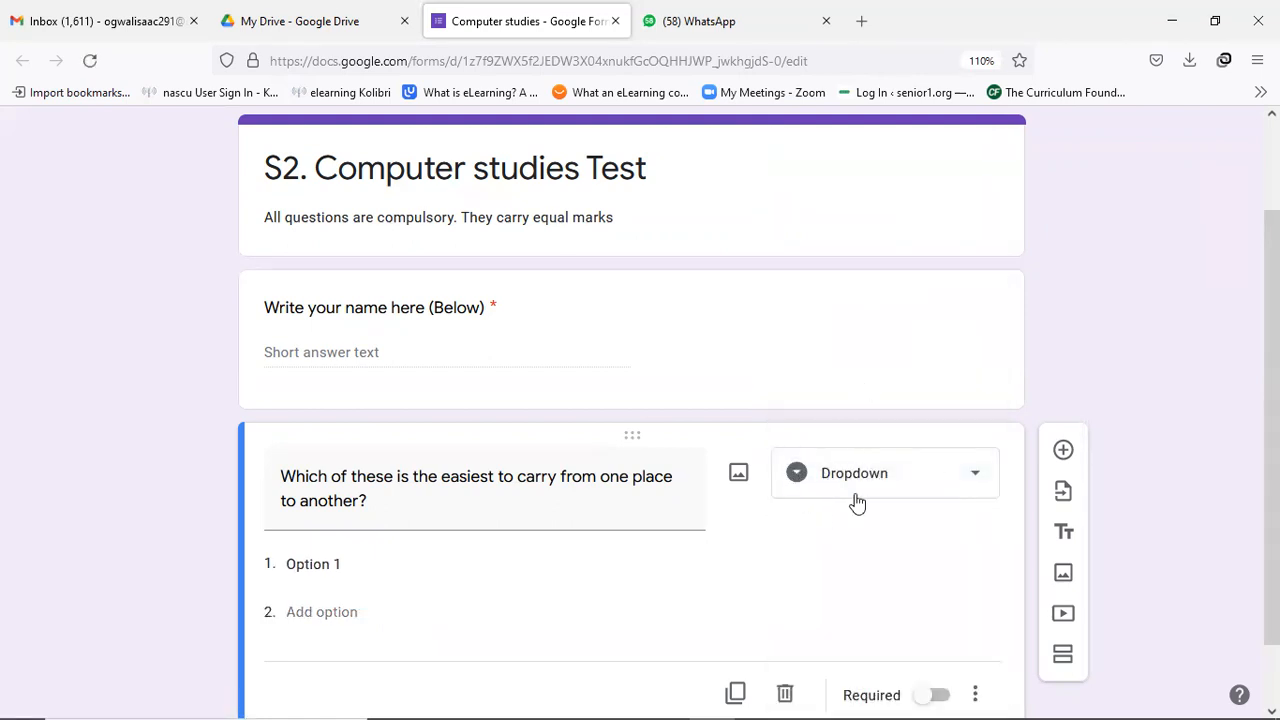
{"action": "left_click", "coordinate": [971, 478]}
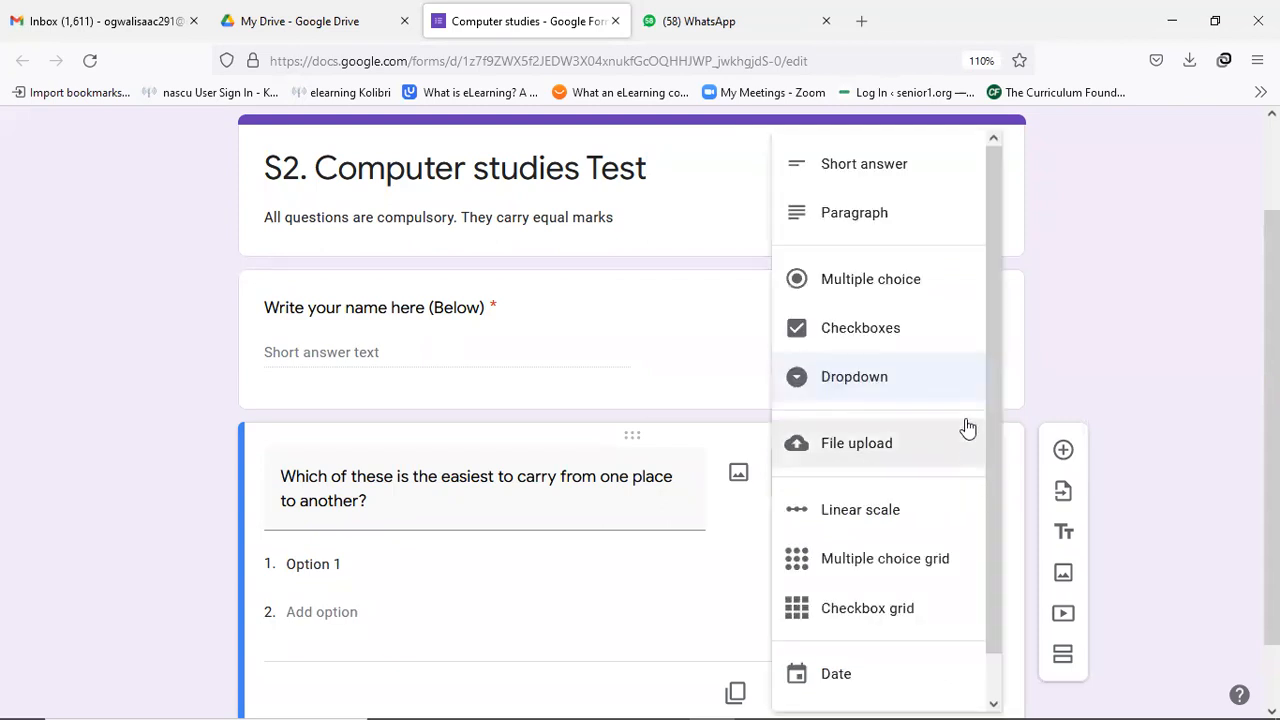
{"action": "left_click", "coordinate": [893, 287]}
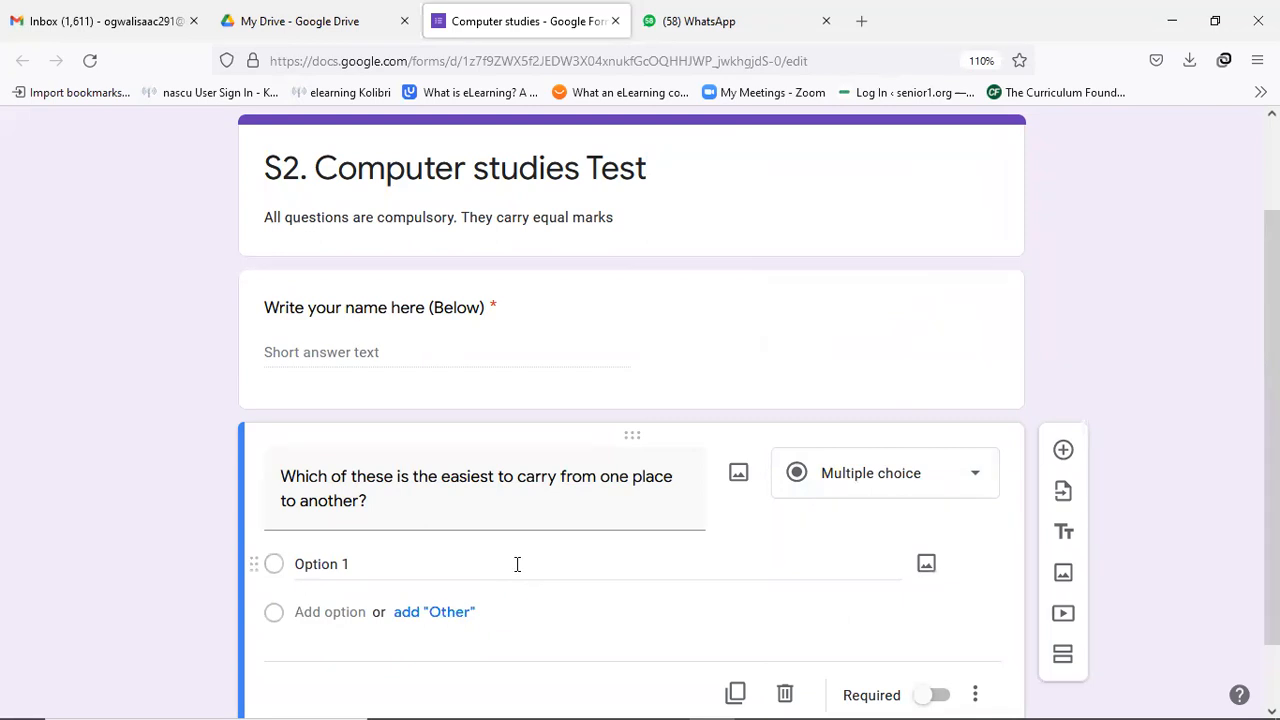
{"action": "left_click", "coordinate": [969, 480]}
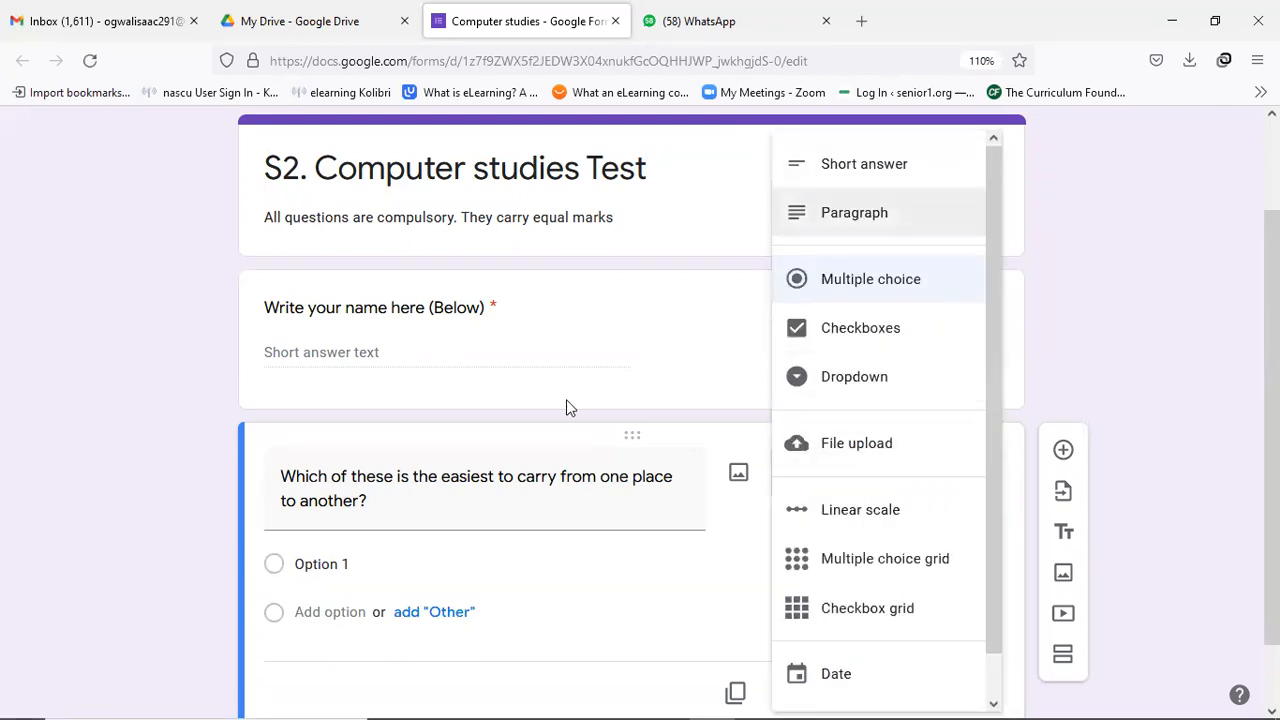
{"action": "triple_click", "coordinate": [436, 506]}
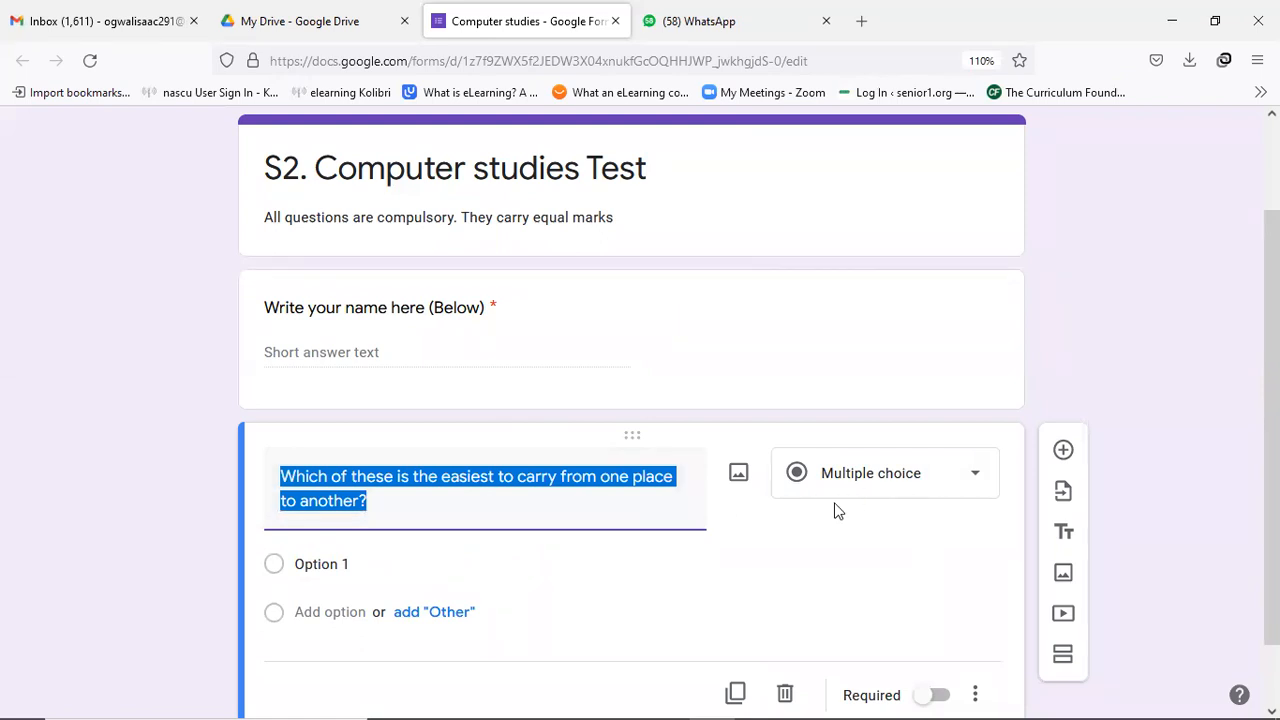
Enter 'Super computer' and 'Mainframe computer' as the first two answer choices.
{"action": "left_click", "coordinate": [392, 564]}
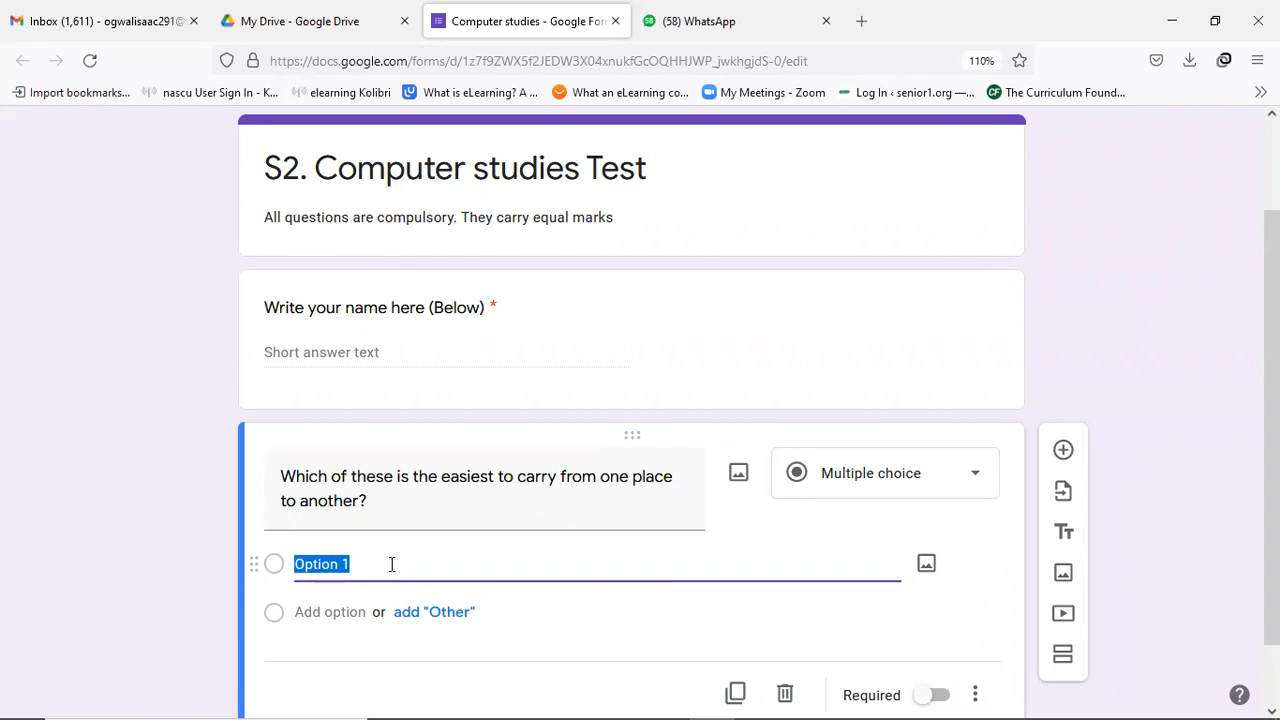
{"action": "type", "text": "Su"}
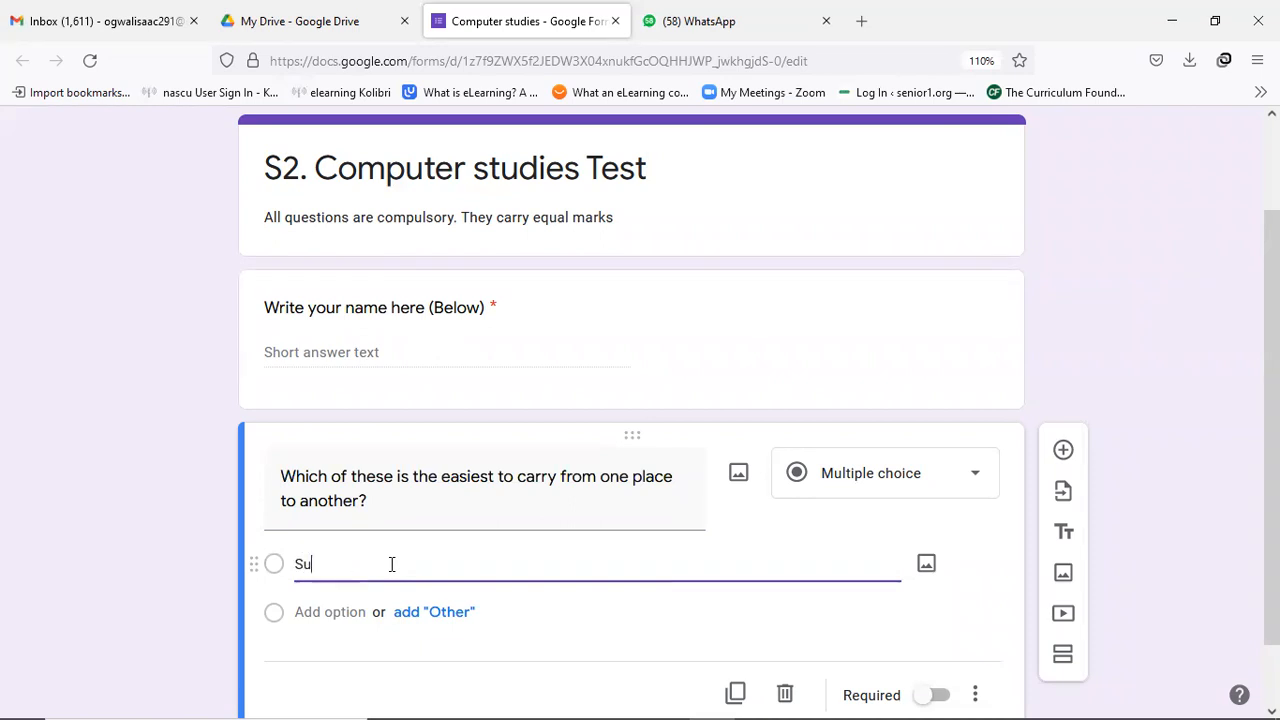
{"action": "type", "text": "per computer"}
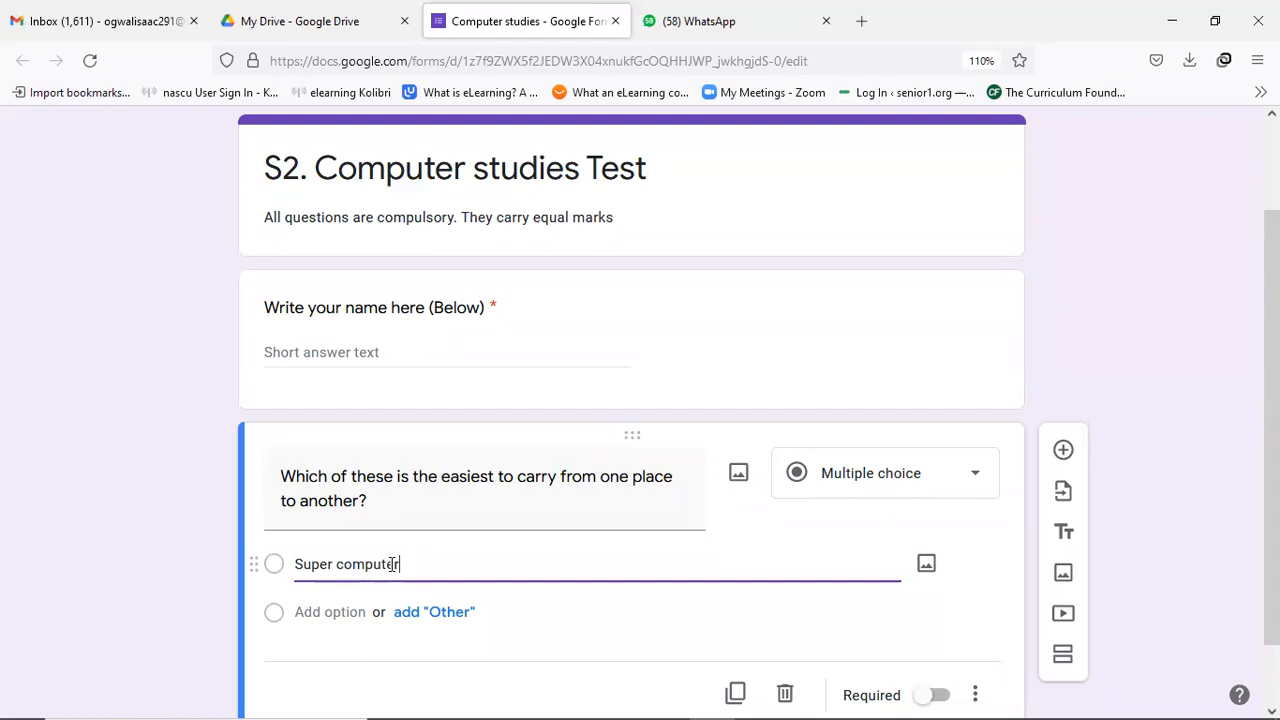
{"action": "left_click", "coordinate": [329, 612]}
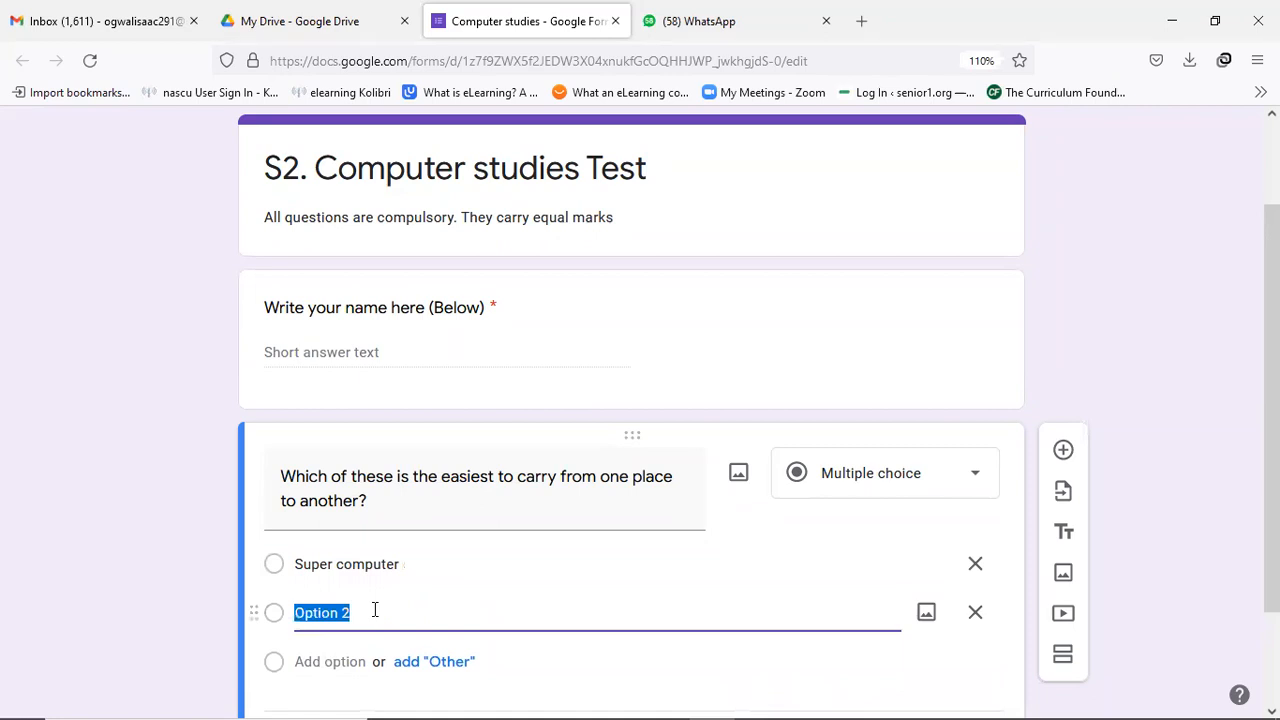
{"action": "type", "text": "Mainf"}
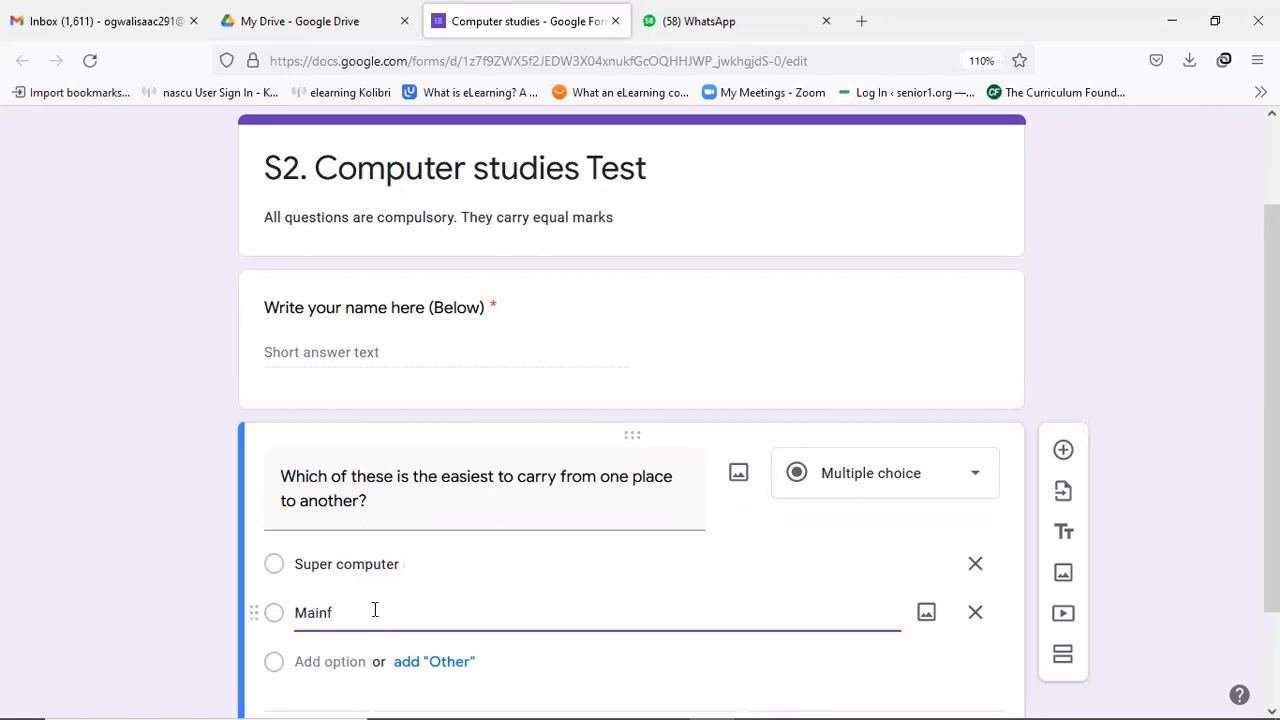
{"action": "type", "text": "rame computer"}
Add 'Mini computer' and 'Laptop' as the third and fourth answer choices.
{"action": "key", "text": "Return"}
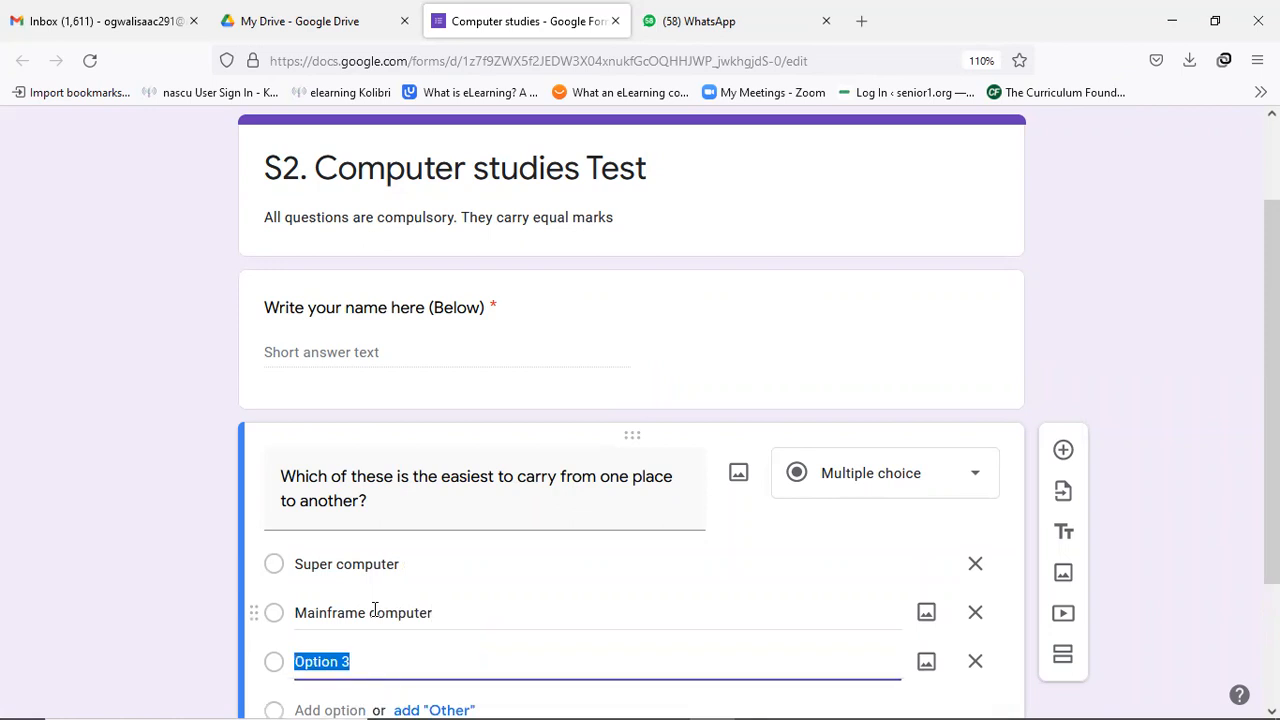
{"action": "type", "text": "Mini computer"}
{"action": "key", "text": "Return"}
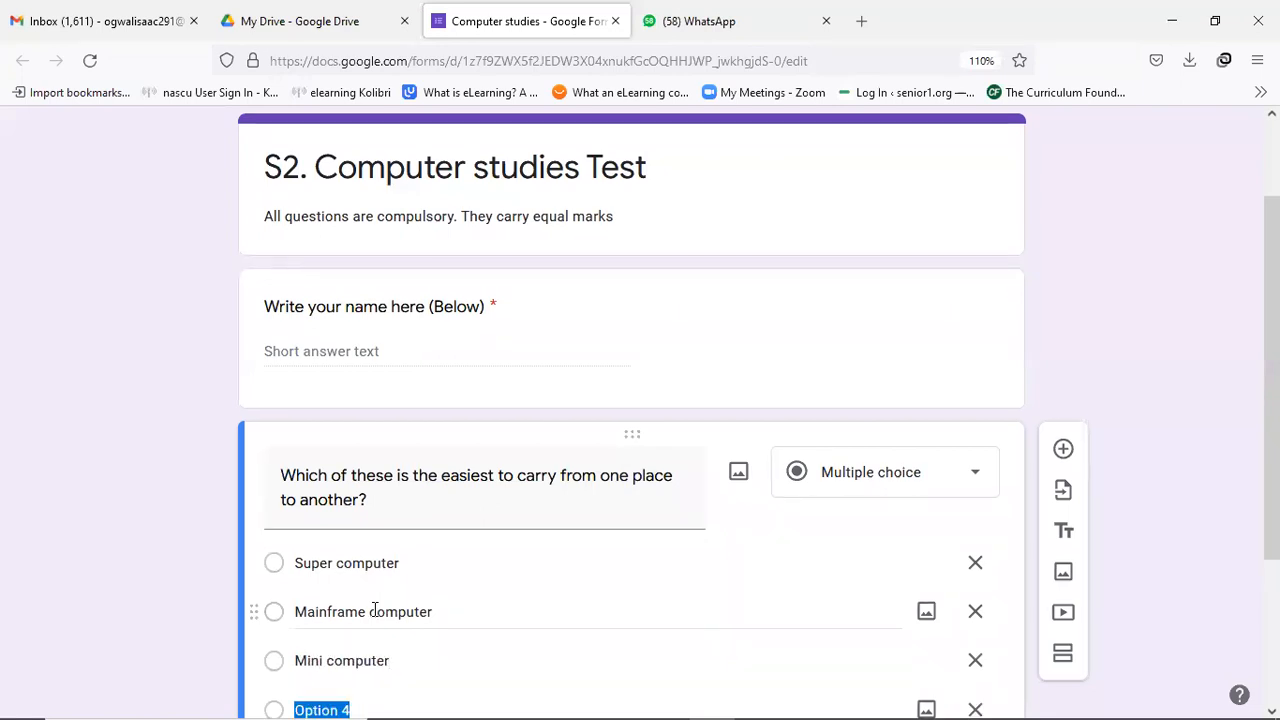
{"action": "scroll", "coordinate": [375, 608], "scroll_direction": "down", "scroll_amount": 1}
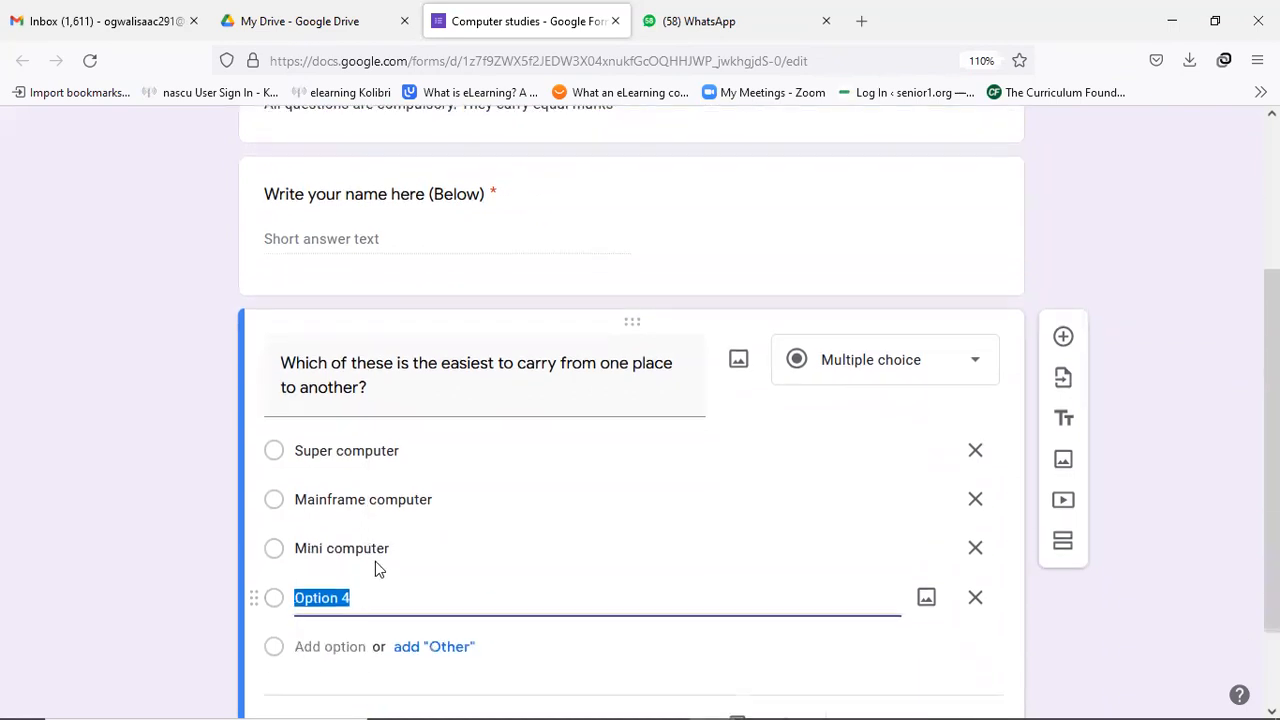
{"action": "type", "text": "Lapt"}
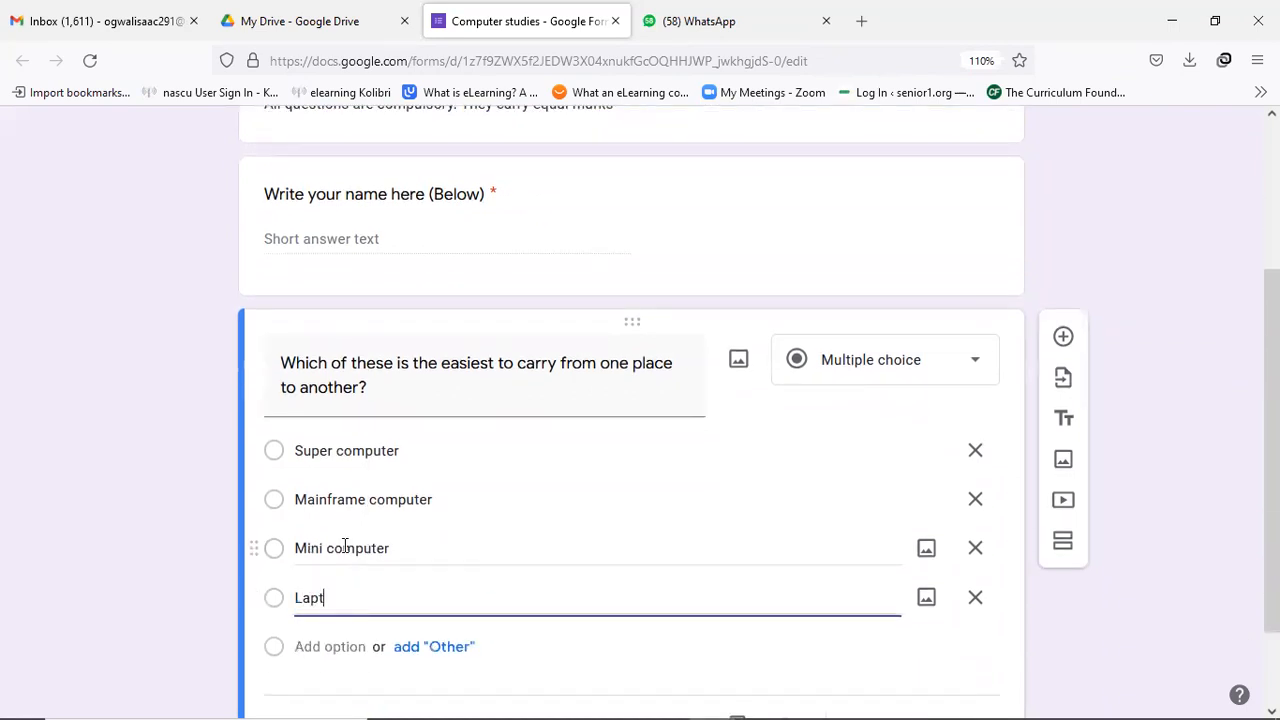
{"action": "type", "text": "ops"}
{"action": "key", "text": "BackSpace"}
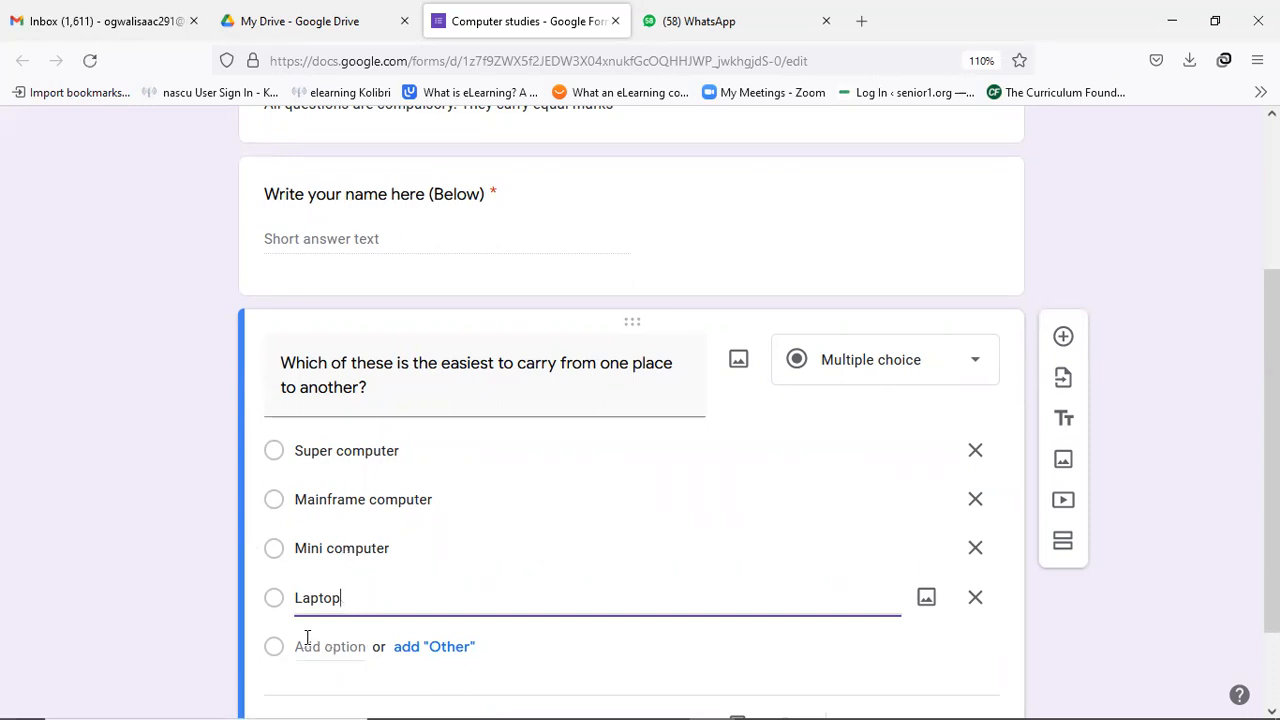
{"action": "scroll", "coordinate": [520, 586], "scroll_direction": "down", "scroll_amount": 1}
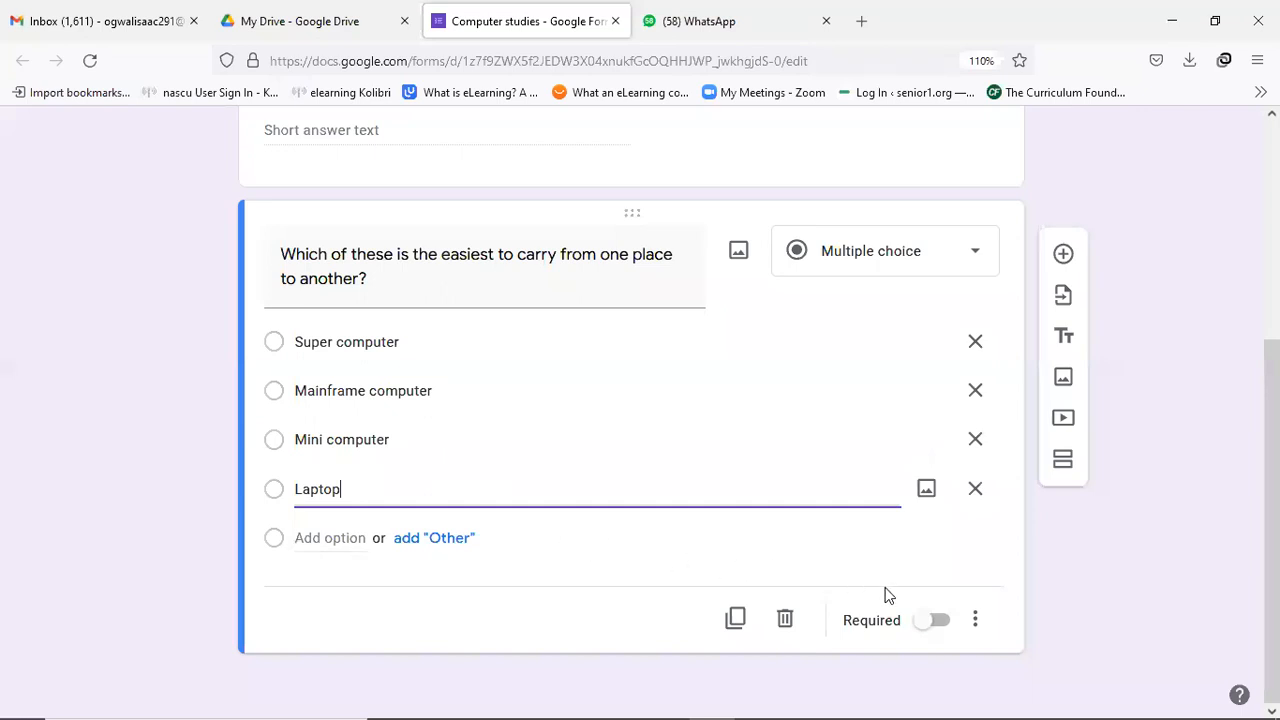
Mark the easiest-to-carry question as required, then return to the top of the form.
{"action": "left_click", "coordinate": [930, 622]}
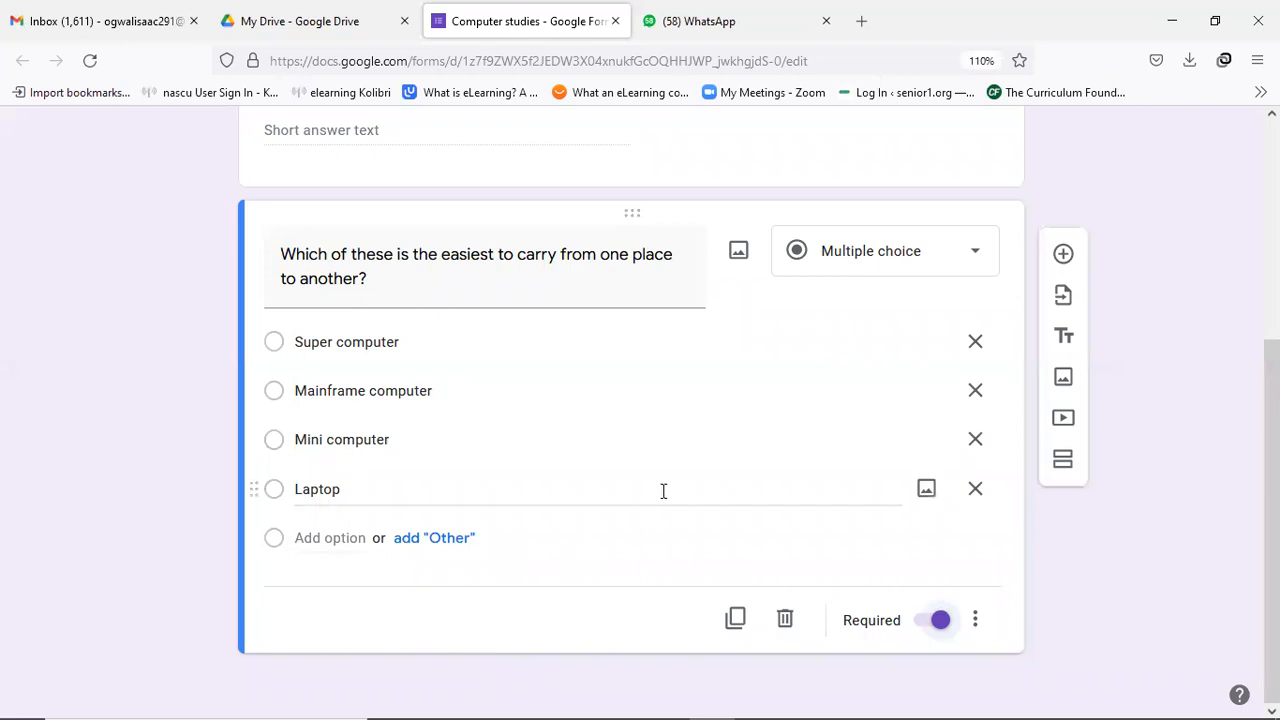
{"action": "scroll", "coordinate": [663, 491], "scroll_direction": "up", "scroll_amount": 2}
{"action": "scroll", "coordinate": [673, 487], "scroll_direction": "up", "scroll_amount": 1}
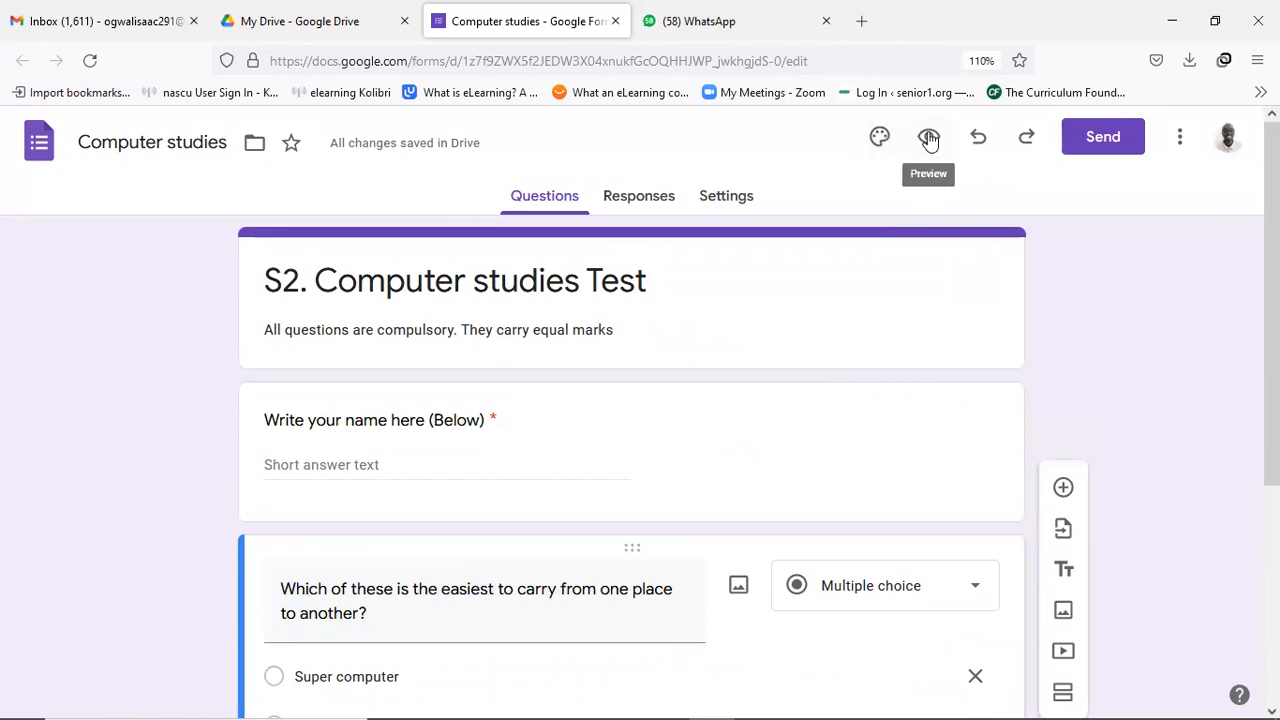
Preview the form, enter a test respondent's name in the name field, then close the preview.
{"action": "left_click", "coordinate": [929, 140]}
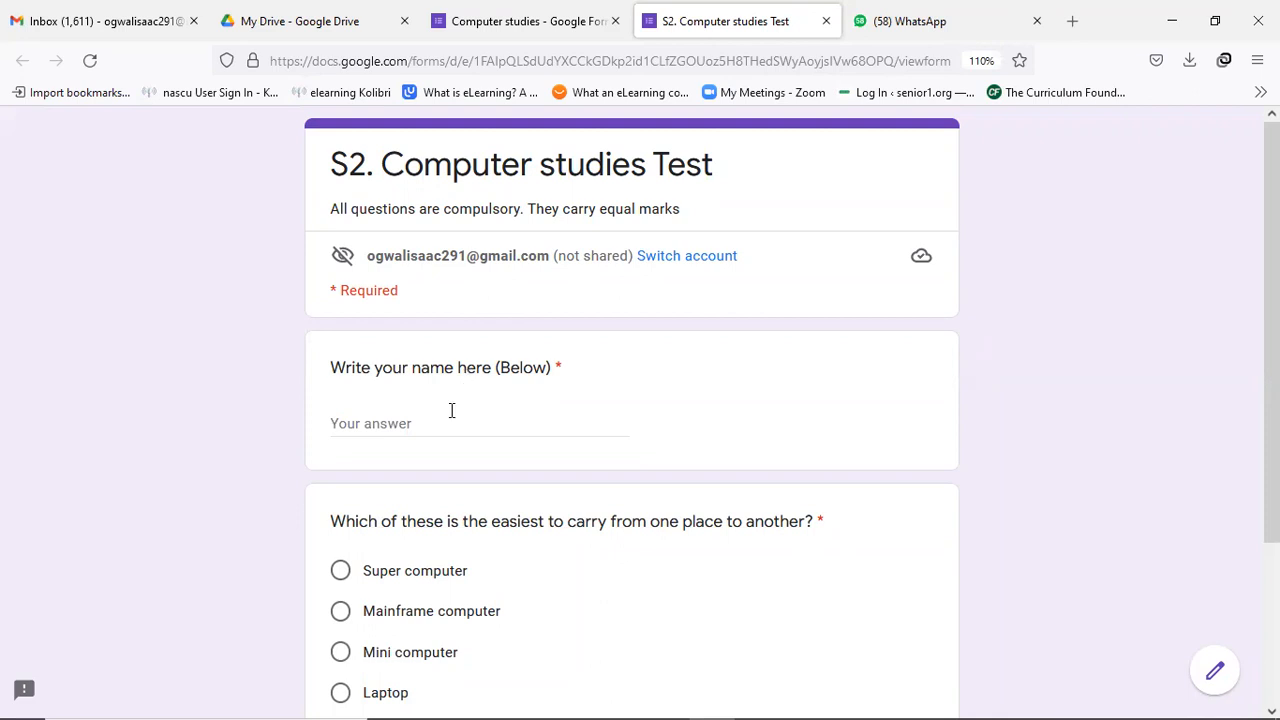
{"action": "left_click", "coordinate": [414, 423]}
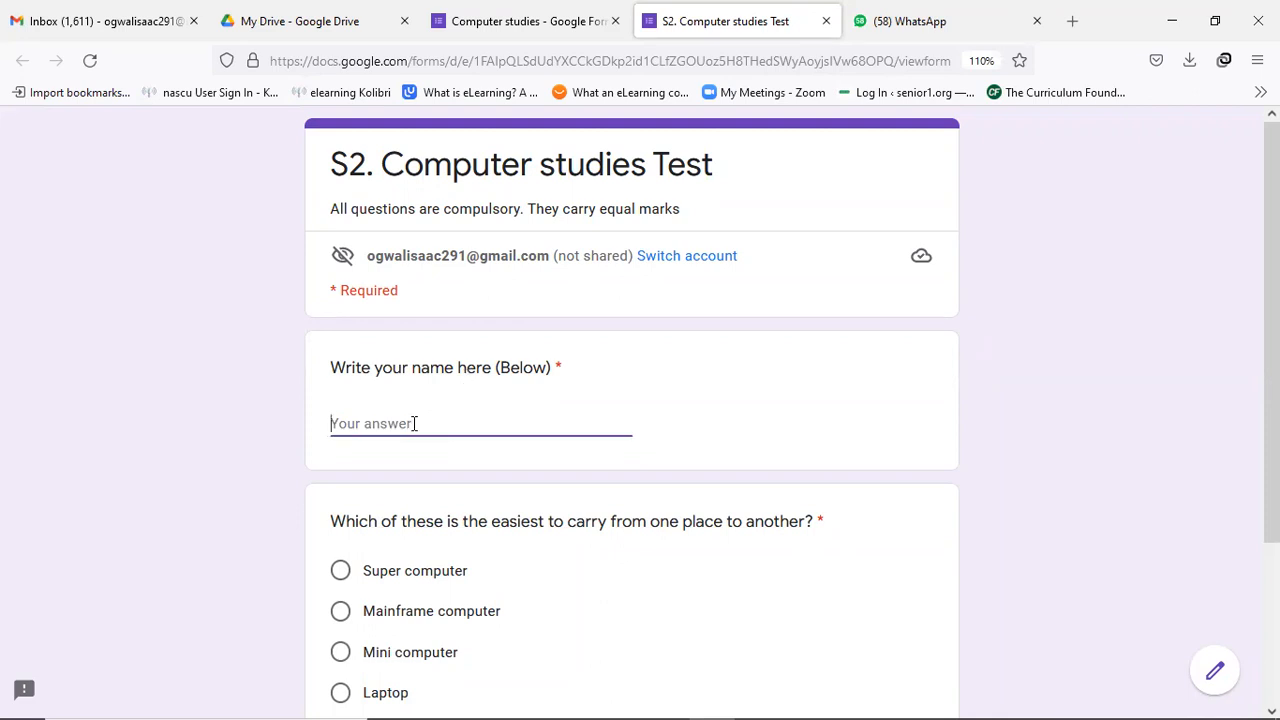
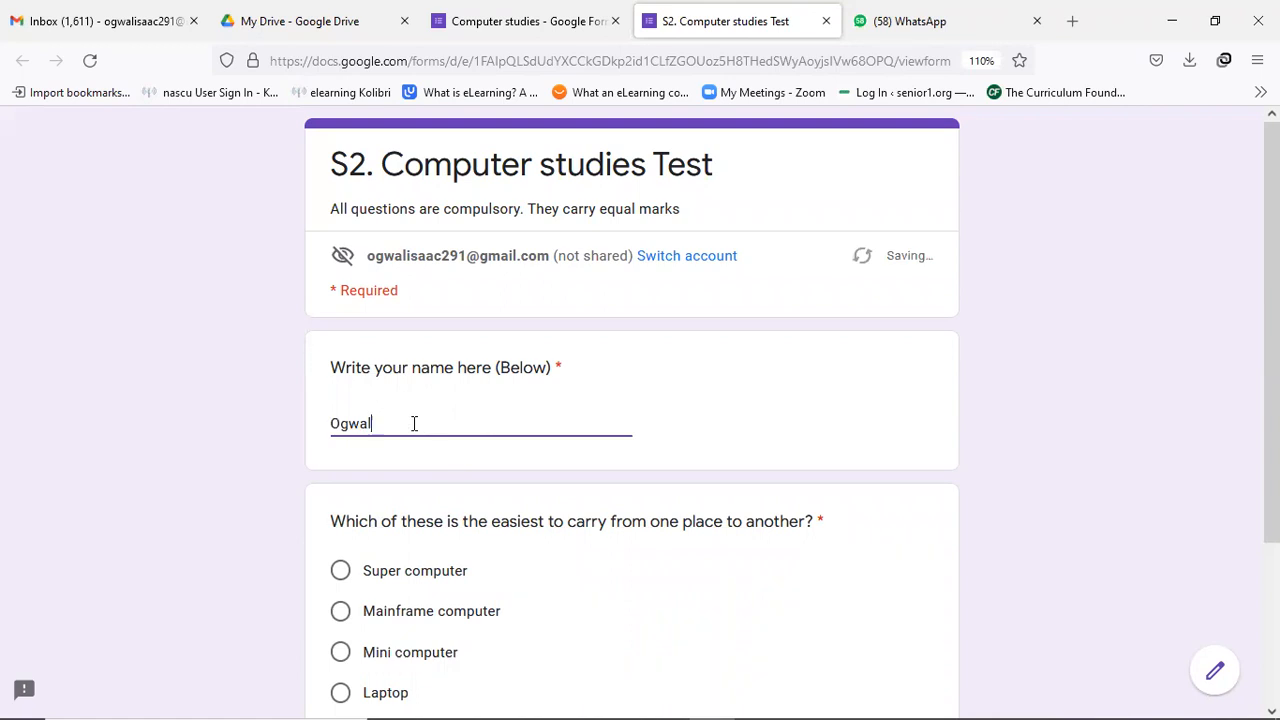
{"action": "scroll", "coordinate": [415, 424], "scroll_direction": "down", "scroll_amount": 1}
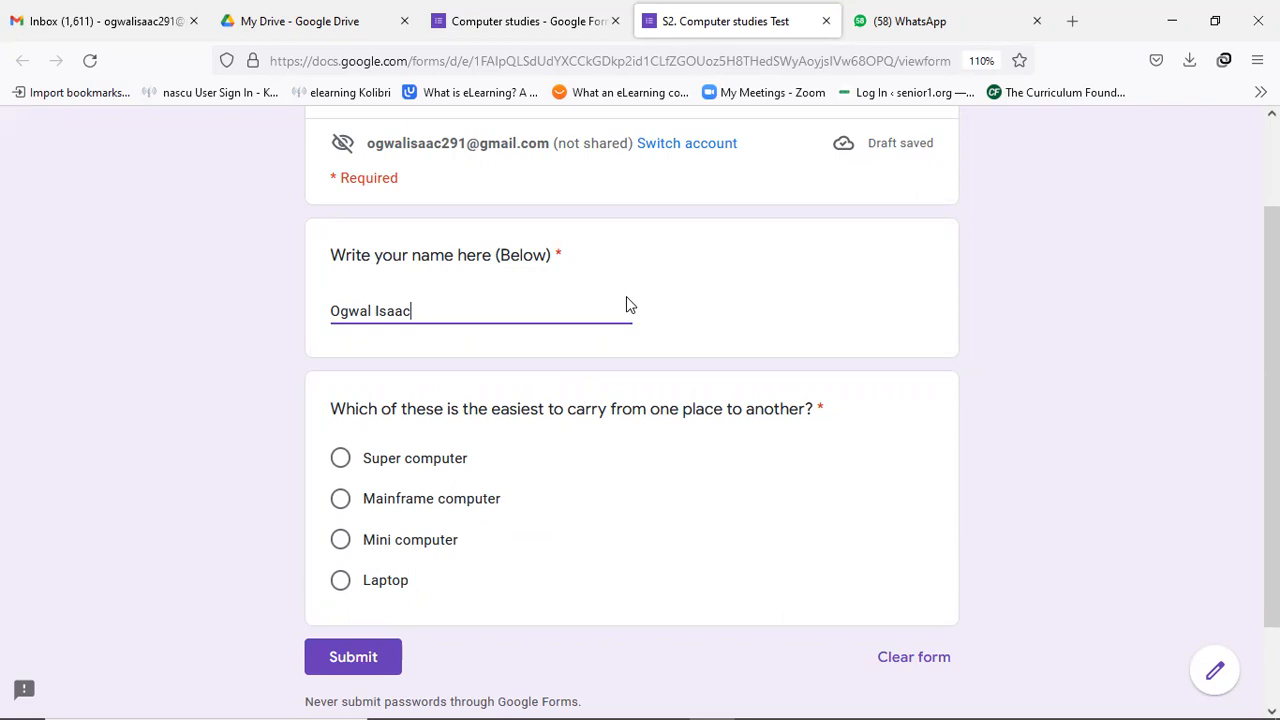
{"action": "left_click", "coordinate": [826, 21]}
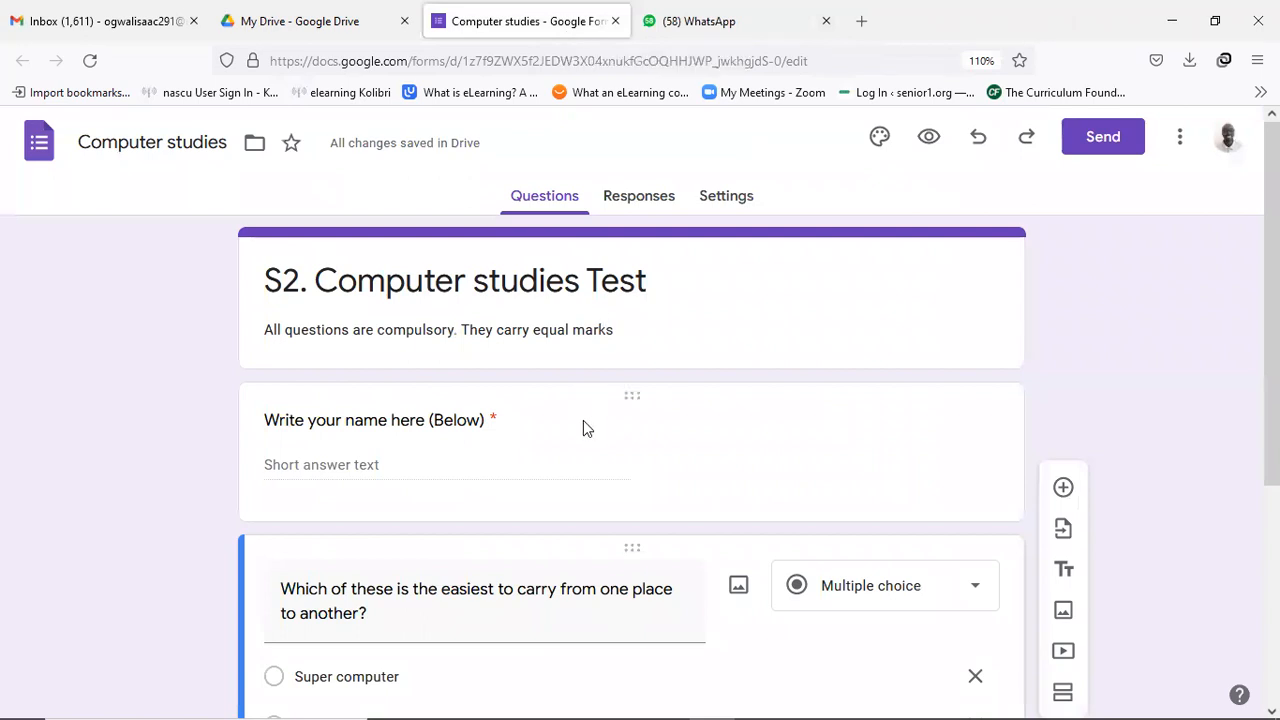
Select the Super computer option, then go to the form's Settings page.
{"action": "scroll", "coordinate": [600, 425], "scroll_direction": "down", "scroll_amount": 2}
{"action": "left_click", "coordinate": [498, 458]}
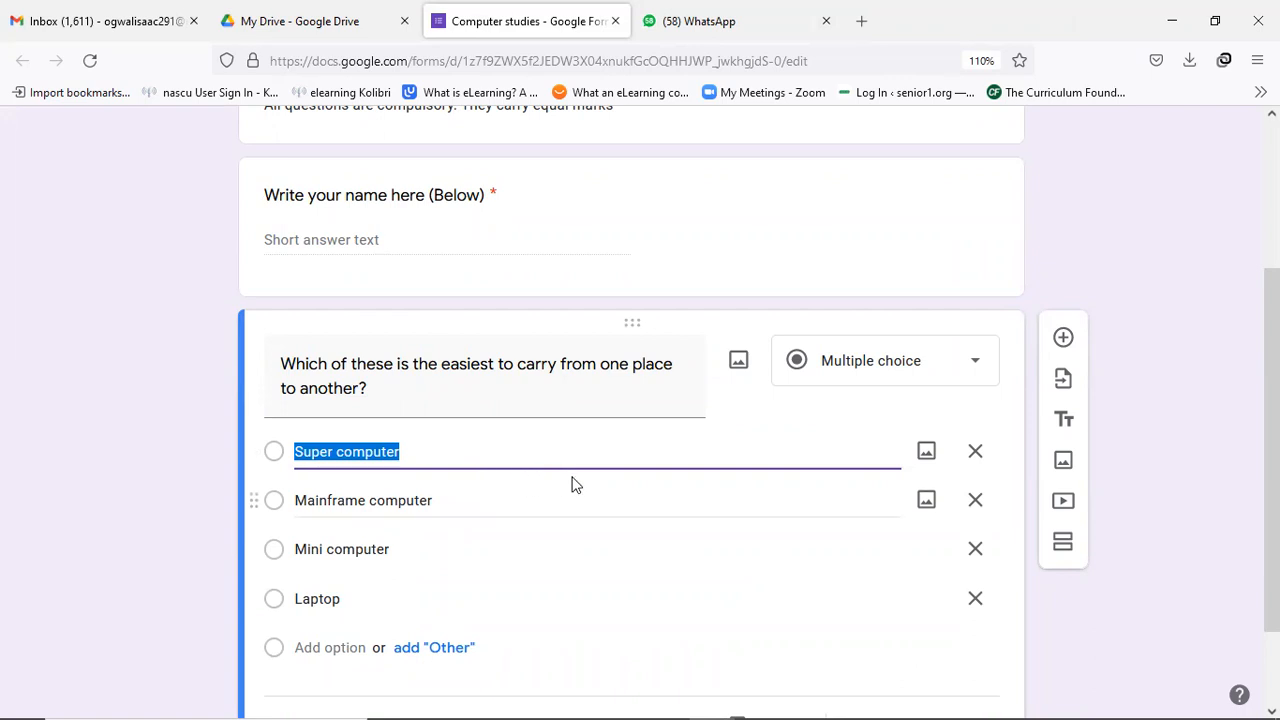
{"action": "scroll", "coordinate": [575, 476], "scroll_direction": "up", "scroll_amount": 3}
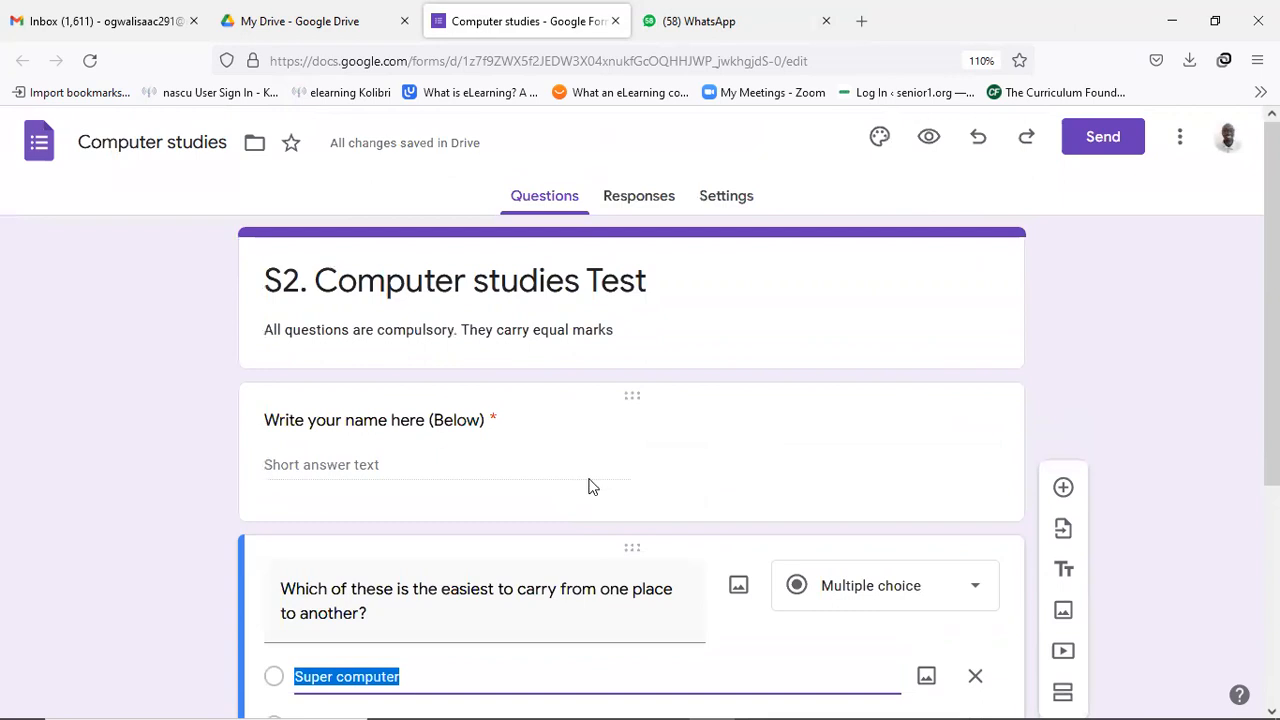
{"action": "left_click", "coordinate": [729, 200]}
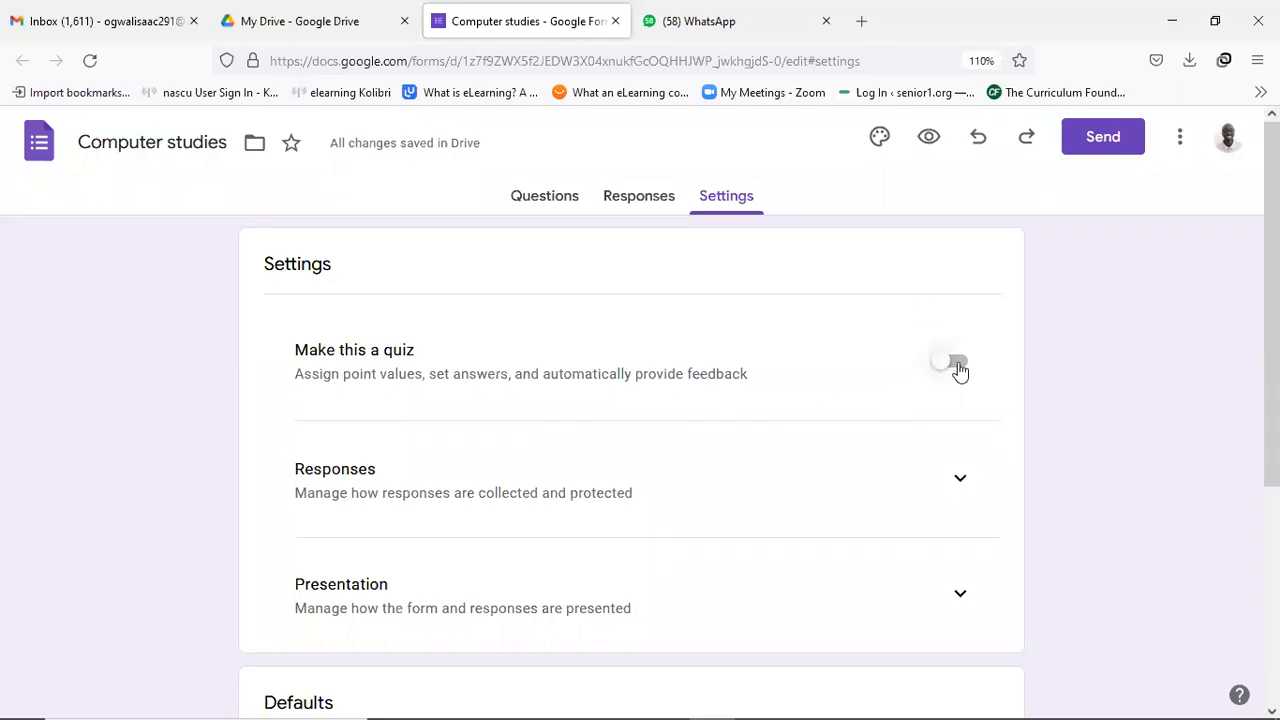
Turn on Make this a quiz, with grades released immediately and 2 default points per question.
{"action": "left_click", "coordinate": [958, 366]}
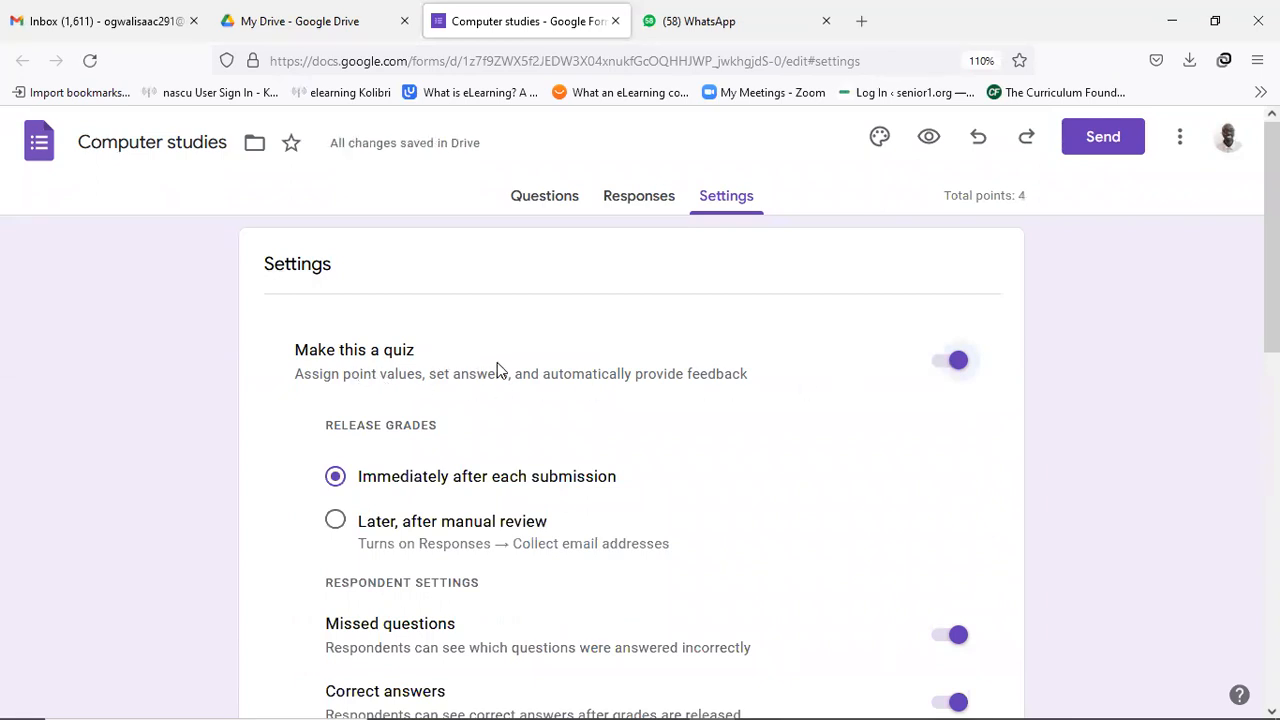
{"action": "scroll", "coordinate": [491, 390], "scroll_direction": "down", "scroll_amount": 1}
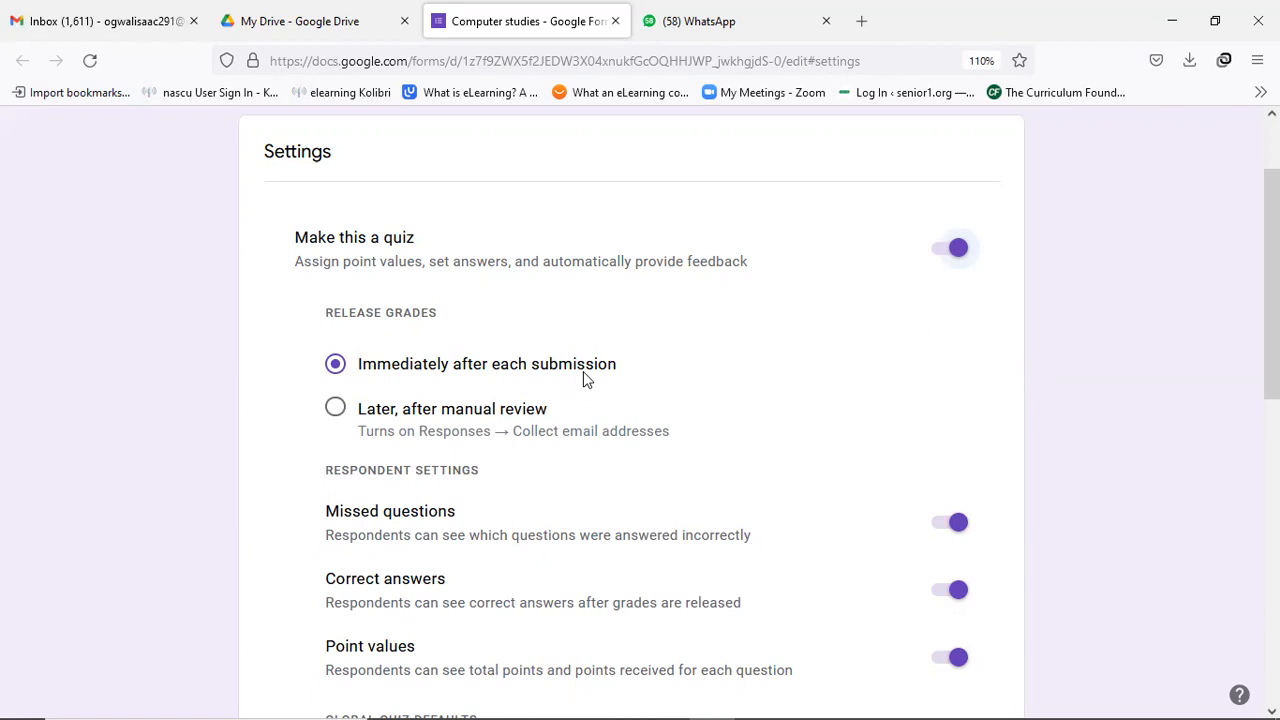
{"action": "scroll", "coordinate": [583, 371], "scroll_direction": "down", "scroll_amount": 2}
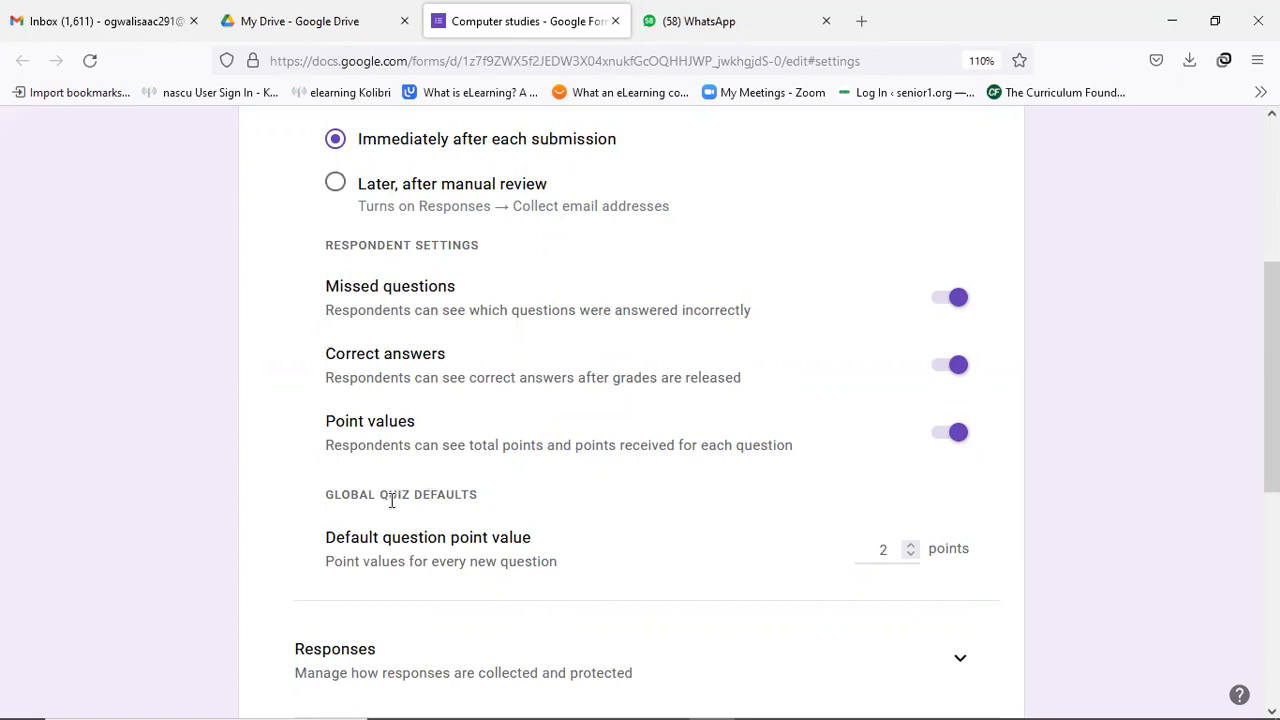
Try a default question point value of 1, then set it back to 2.
{"action": "scroll", "coordinate": [393, 490], "scroll_direction": "down", "scroll_amount": 2}
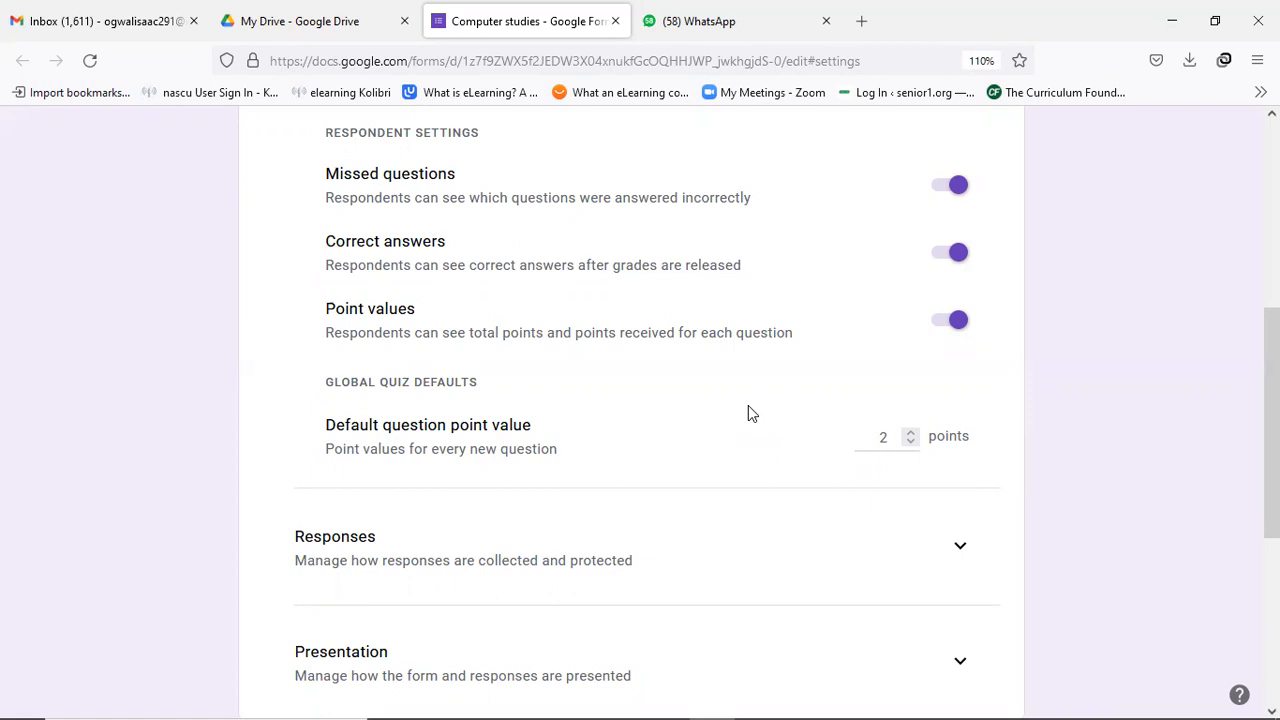
{"action": "left_click", "coordinate": [911, 443]}
{"action": "left_click", "coordinate": [911, 437]}
Expand the Responses section to show the response collection options.
{"action": "scroll", "coordinate": [800, 420], "scroll_direction": "down", "scroll_amount": 2}
{"action": "scroll", "coordinate": [680, 434], "scroll_direction": "down", "scroll_amount": 2}
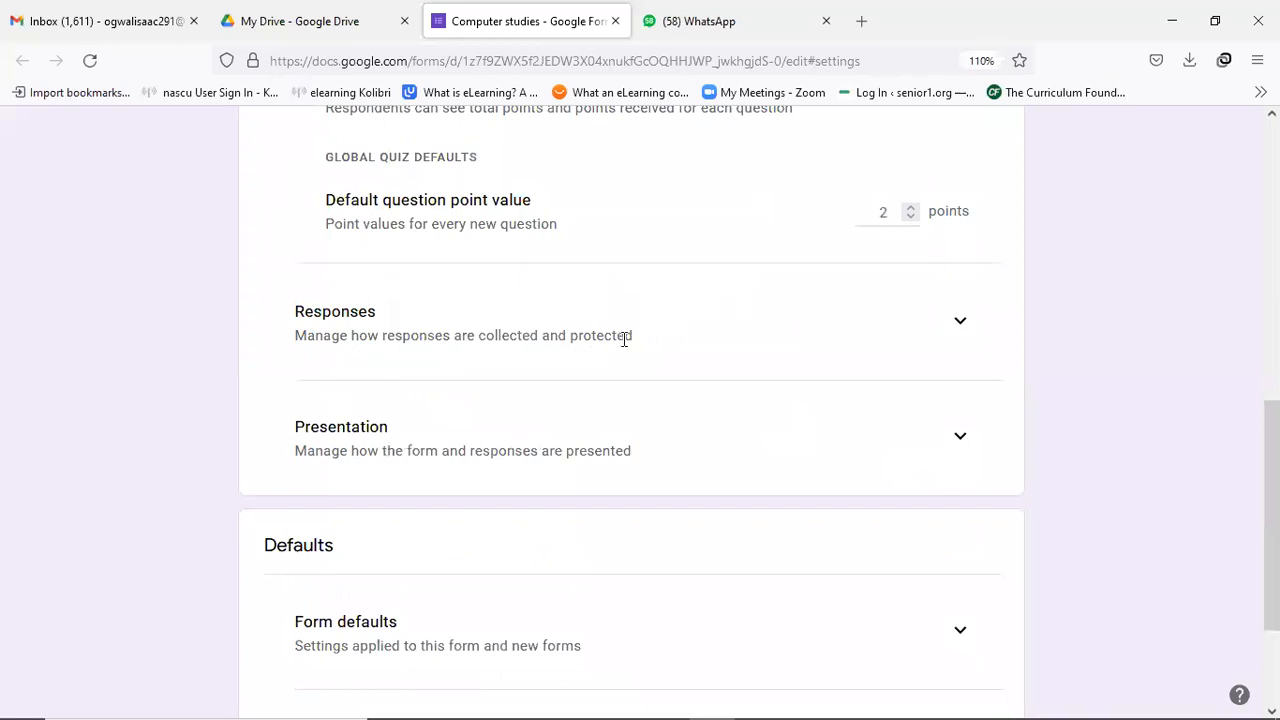
{"action": "left_click", "coordinate": [957, 320]}
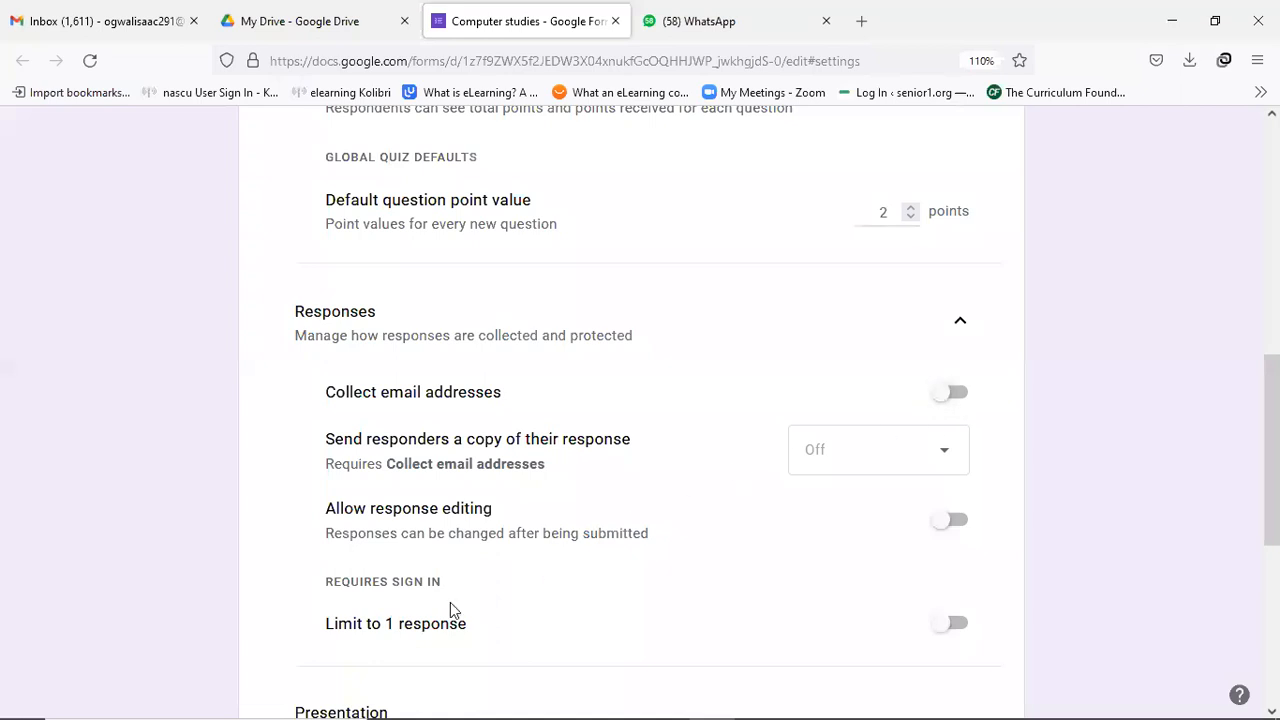
{"action": "scroll", "coordinate": [622, 570], "scroll_direction": "down", "scroll_amount": 1}
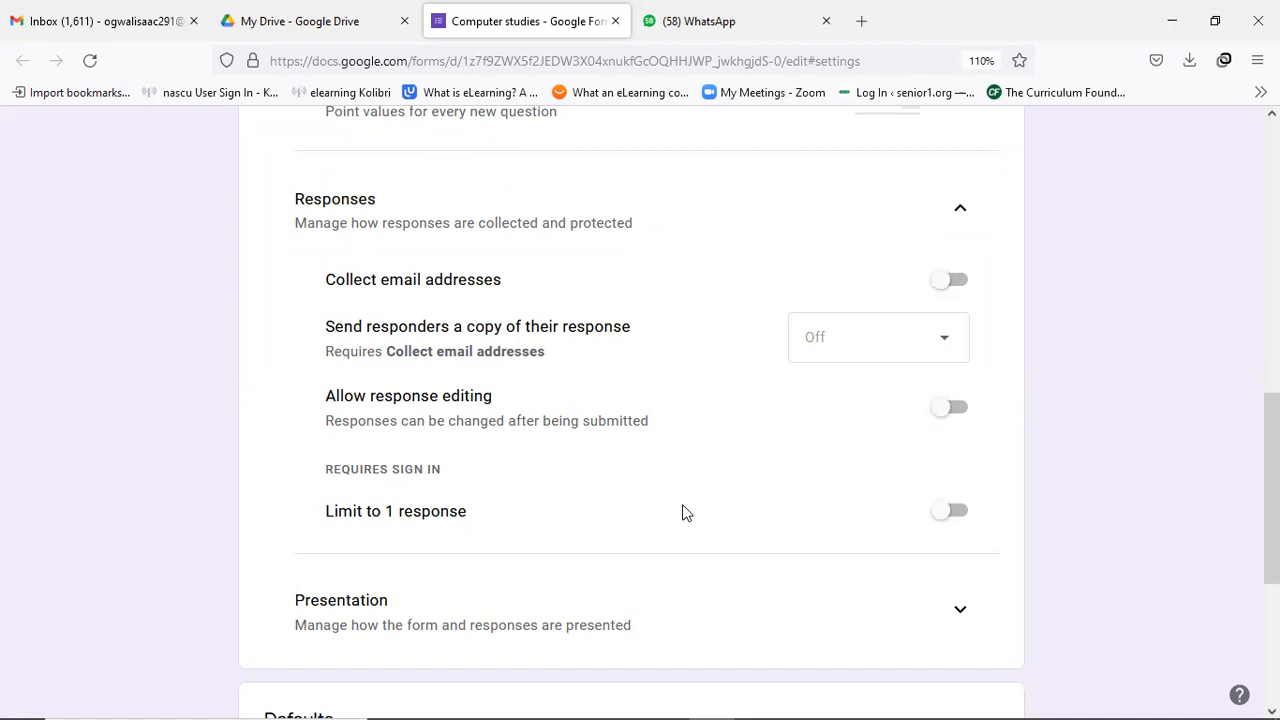
{"action": "scroll", "coordinate": [670, 512], "scroll_direction": "down", "scroll_amount": 2}
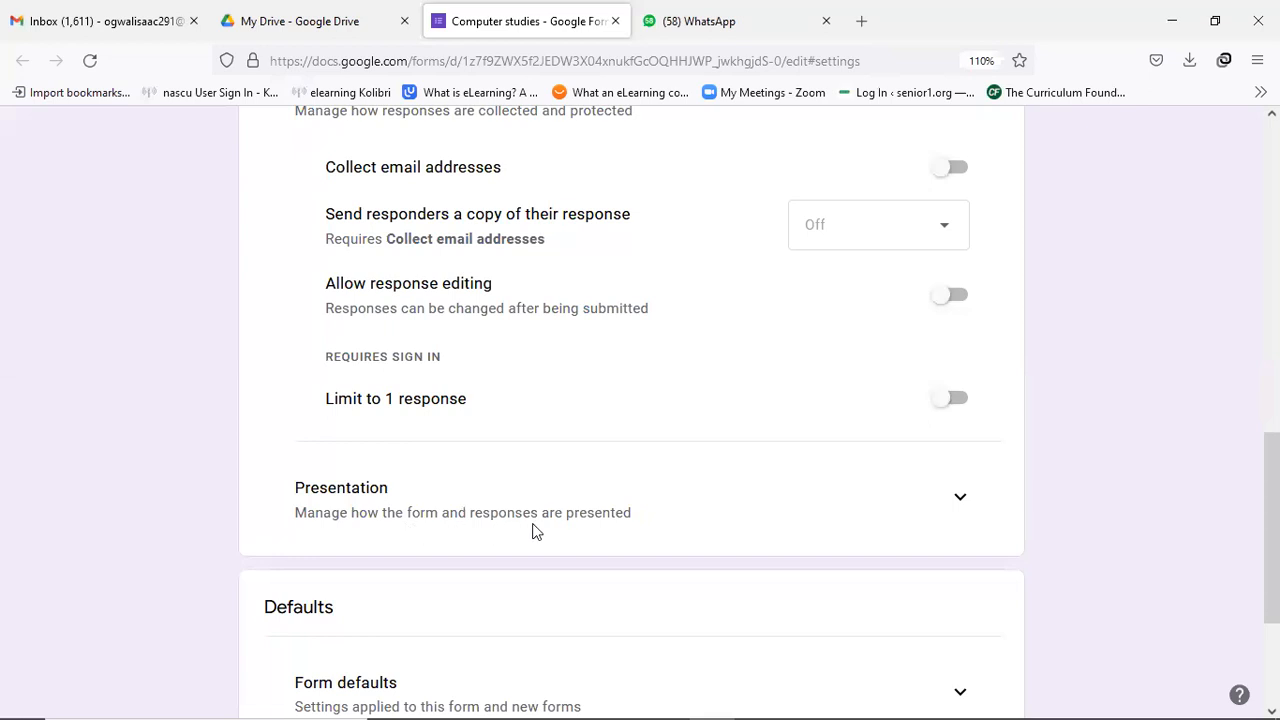
Expand the Presentation section and review its progress bar, shuffling and confirmation message settings.
{"action": "left_click", "coordinate": [953, 507]}
{"action": "scroll", "coordinate": [745, 535], "scroll_direction": "down", "scroll_amount": 2}
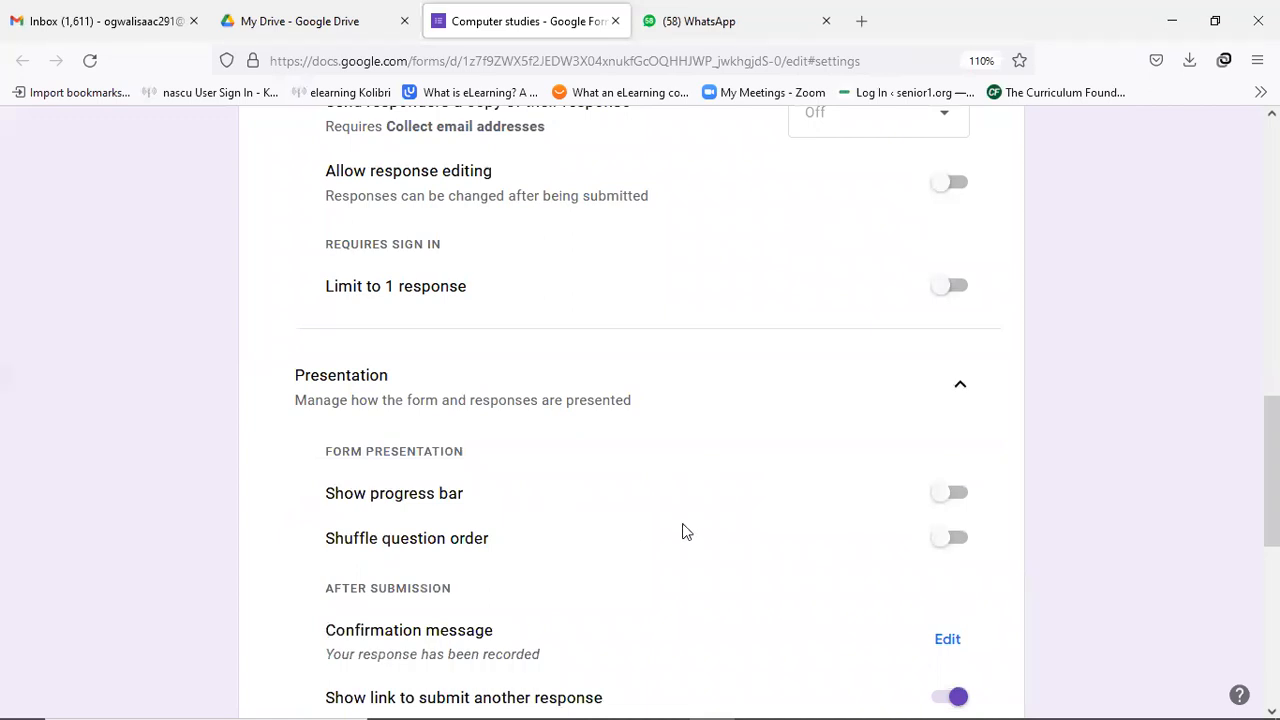
{"action": "scroll", "coordinate": [686, 480], "scroll_direction": "down", "scroll_amount": 3}
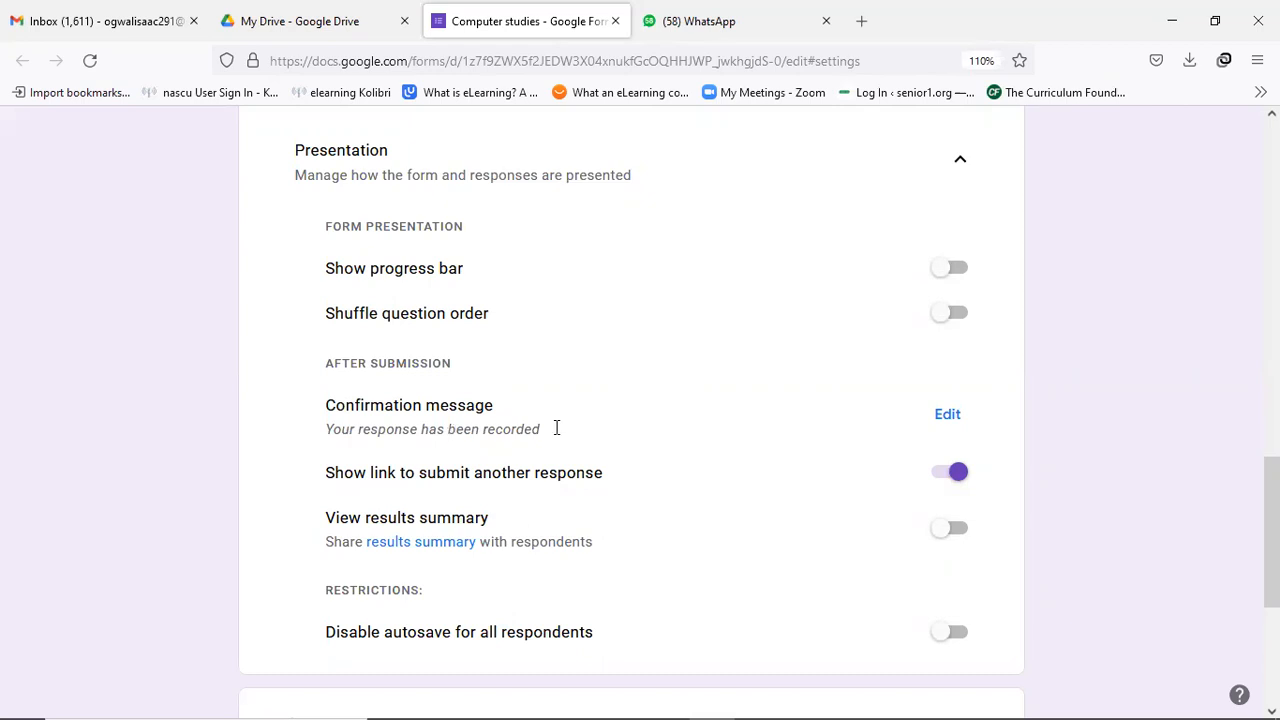
Change the confirmation message to 'I have received your work; Please view your score!' and save it.
{"action": "left_click", "coordinate": [946, 414]}
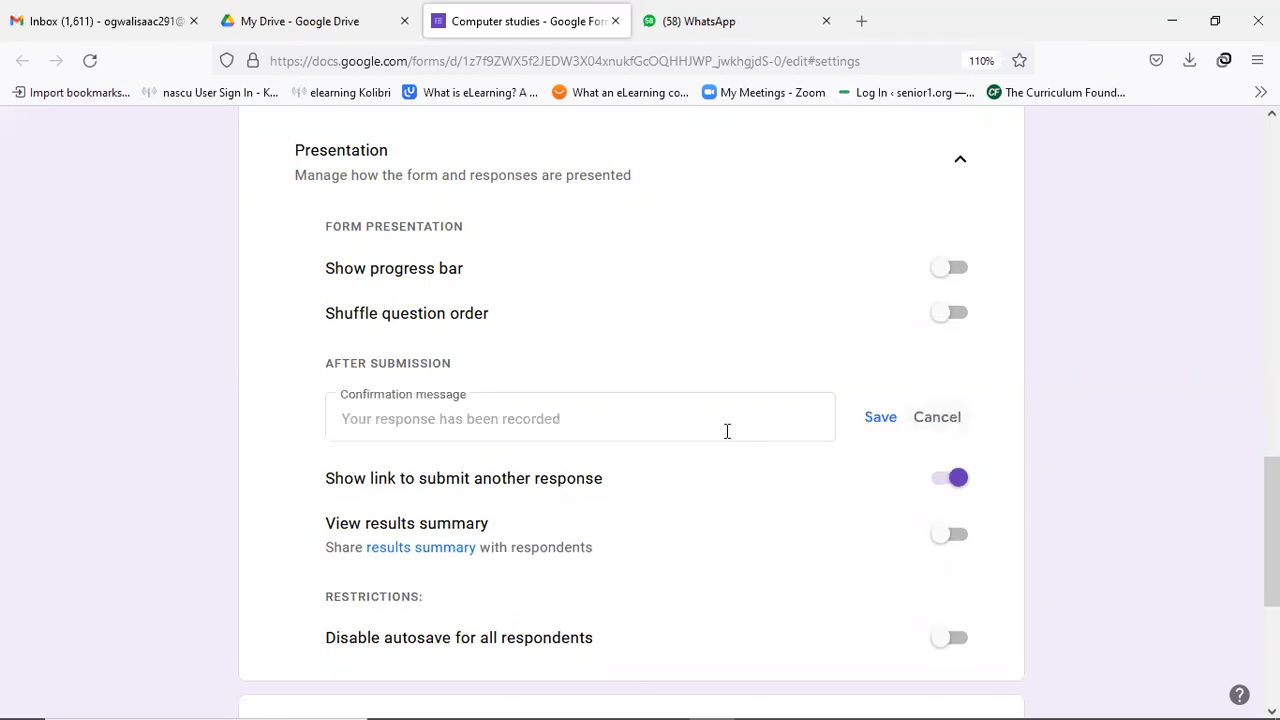
{"action": "left_click", "coordinate": [613, 429]}
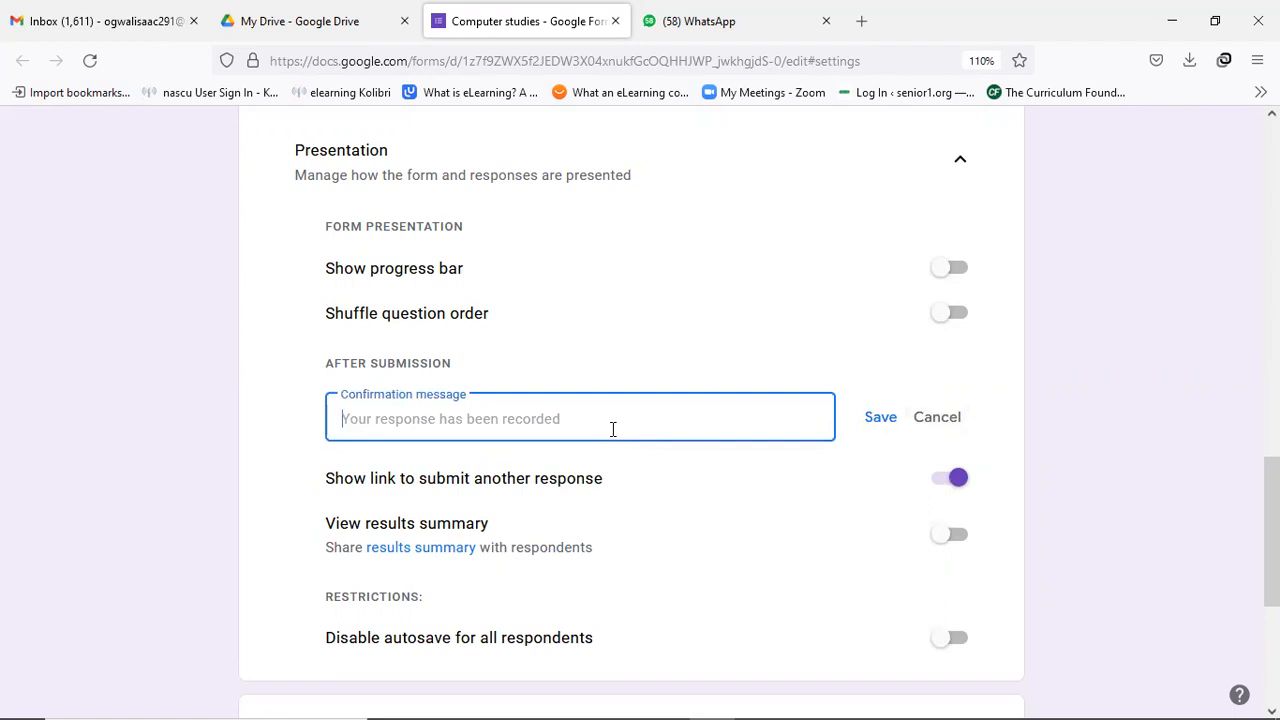
{"action": "type", "text": "I ha"}
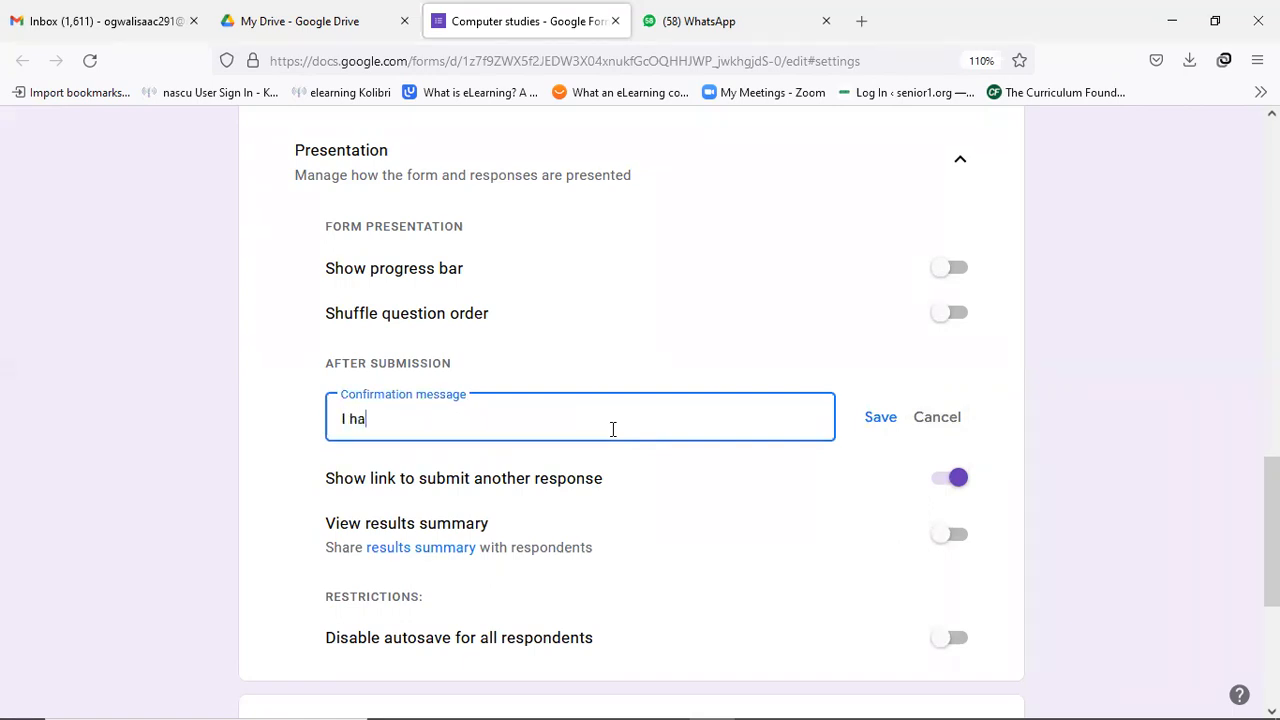
{"action": "type", "text": "ve received your w"}
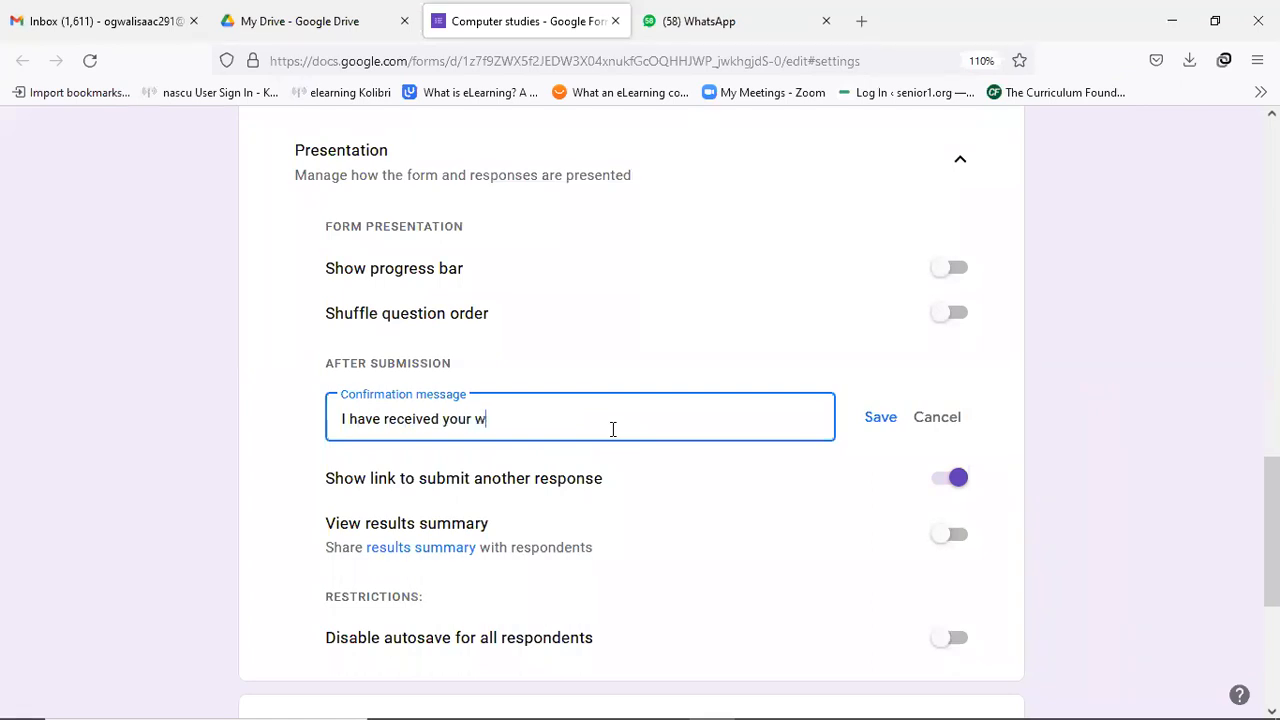
{"action": "type", "text": "ork; Please view your score"}
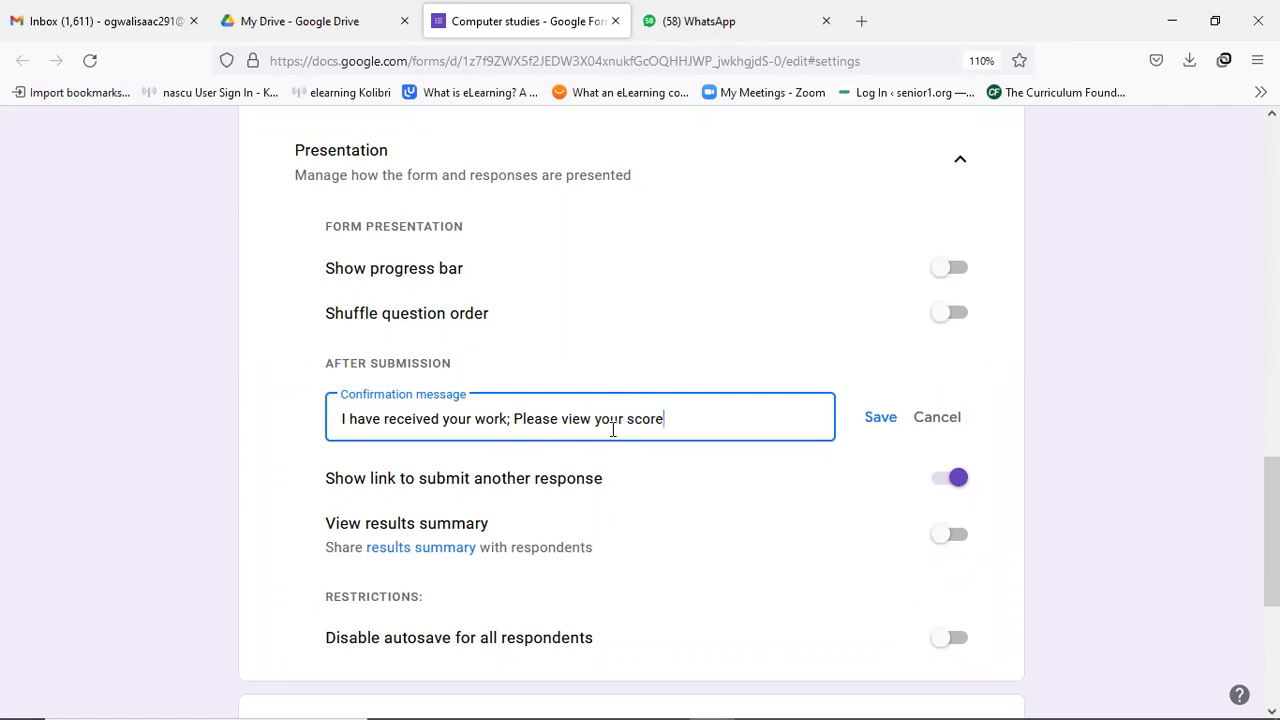
{"action": "type", "text": "!"}
{"action": "left_click", "coordinate": [879, 417]}
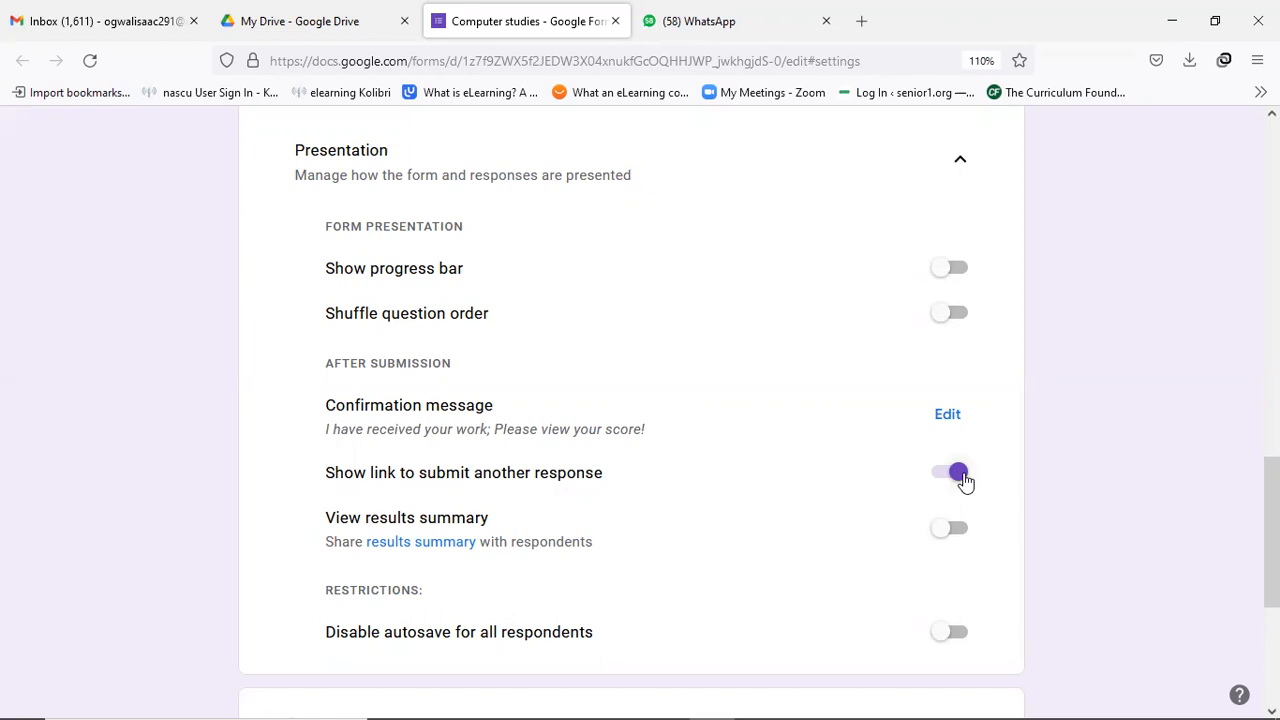
Return to the Questions tab to edit the quiz questions.
{"action": "scroll", "coordinate": [600, 450], "scroll_direction": "down", "scroll_amount": 2}
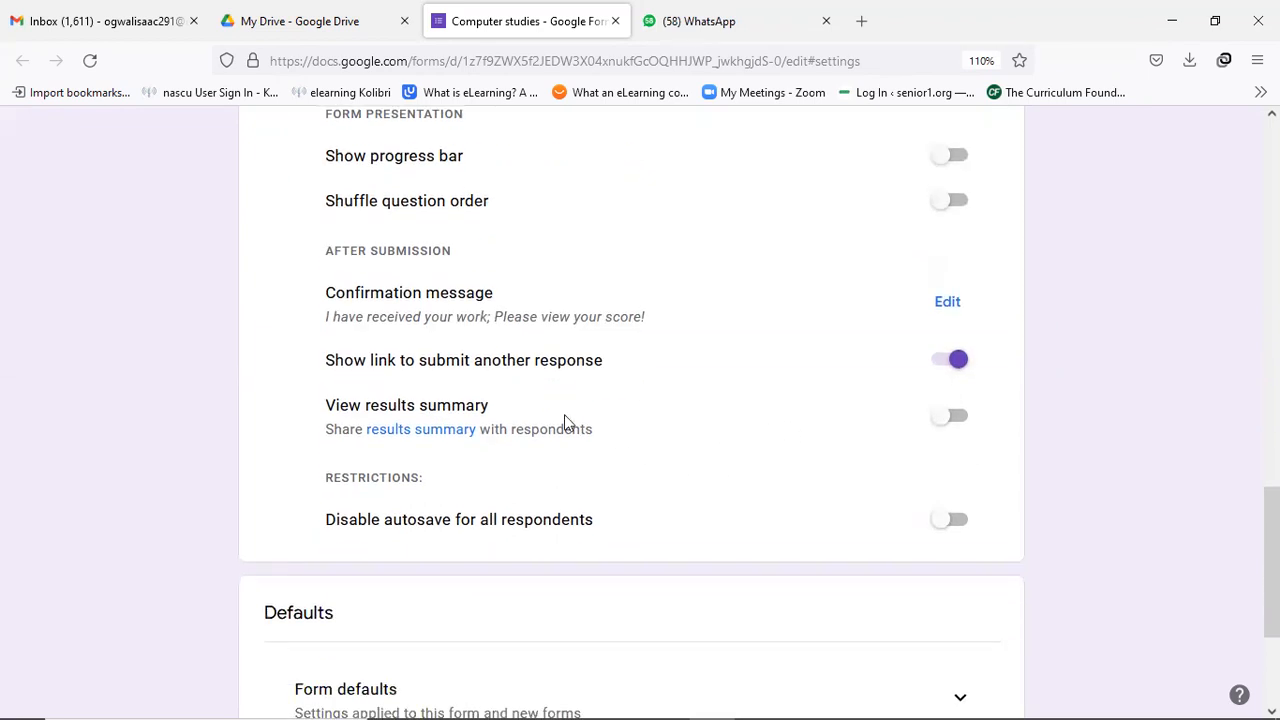
{"action": "scroll", "coordinate": [460, 485], "scroll_direction": "down", "scroll_amount": 4}
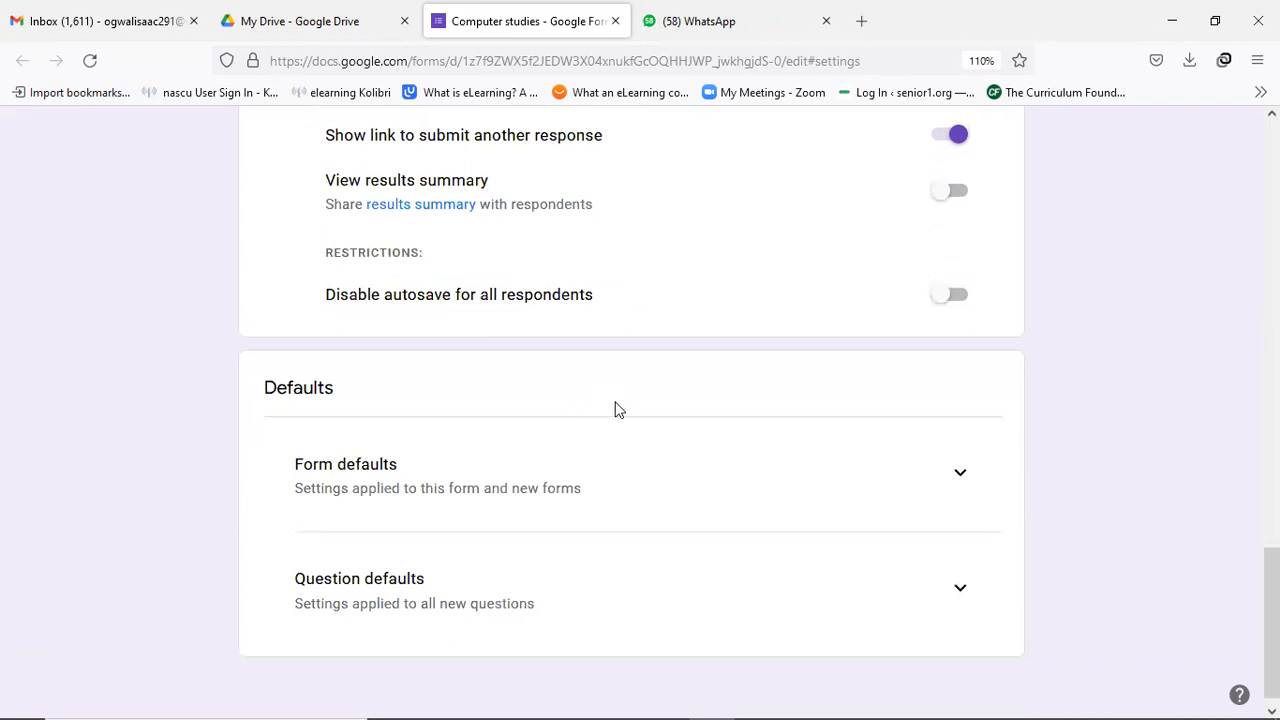
{"action": "scroll", "coordinate": [616, 405], "scroll_direction": "up", "scroll_amount": 12}
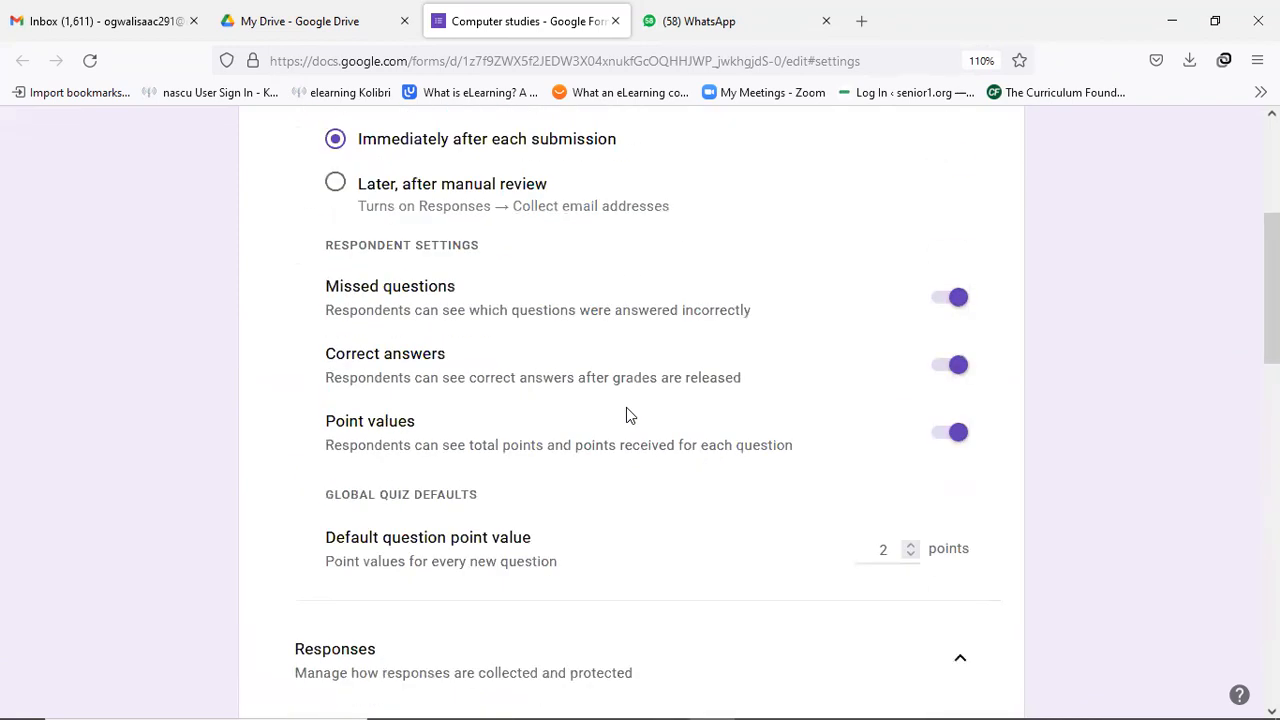
{"action": "scroll", "coordinate": [630, 412], "scroll_direction": "up", "scroll_amount": 3}
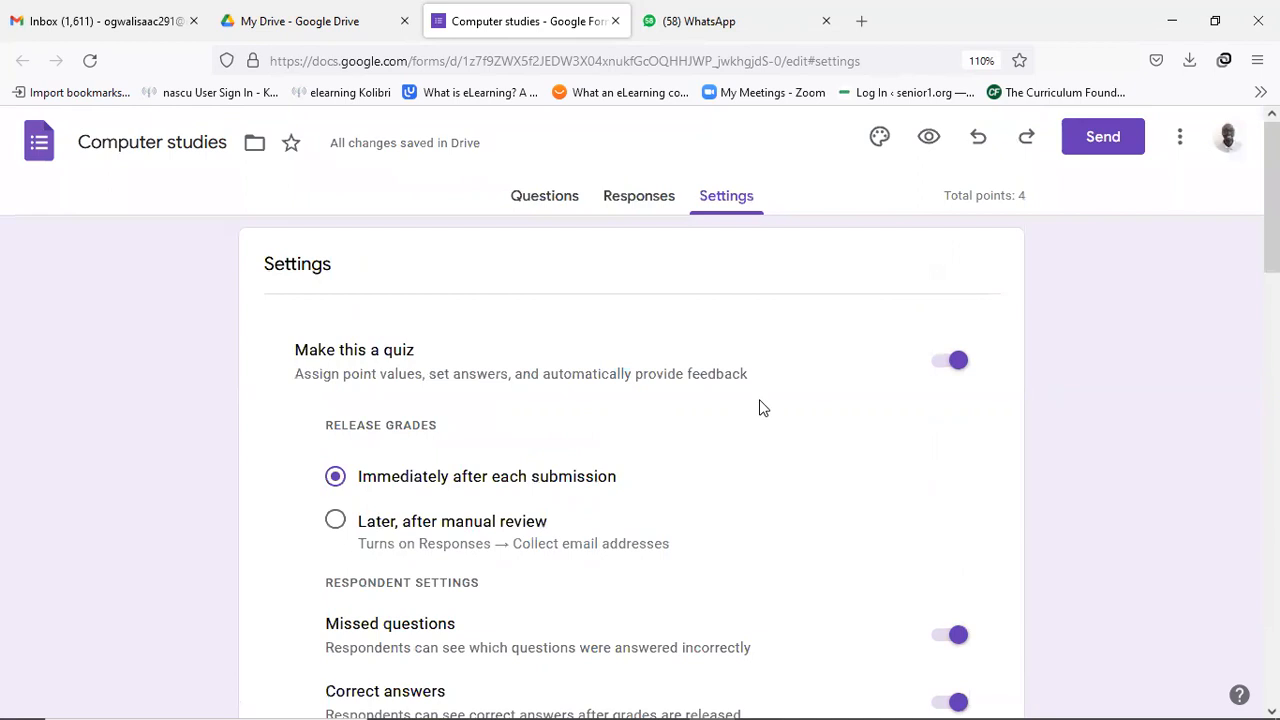
{"action": "left_click", "coordinate": [552, 205]}
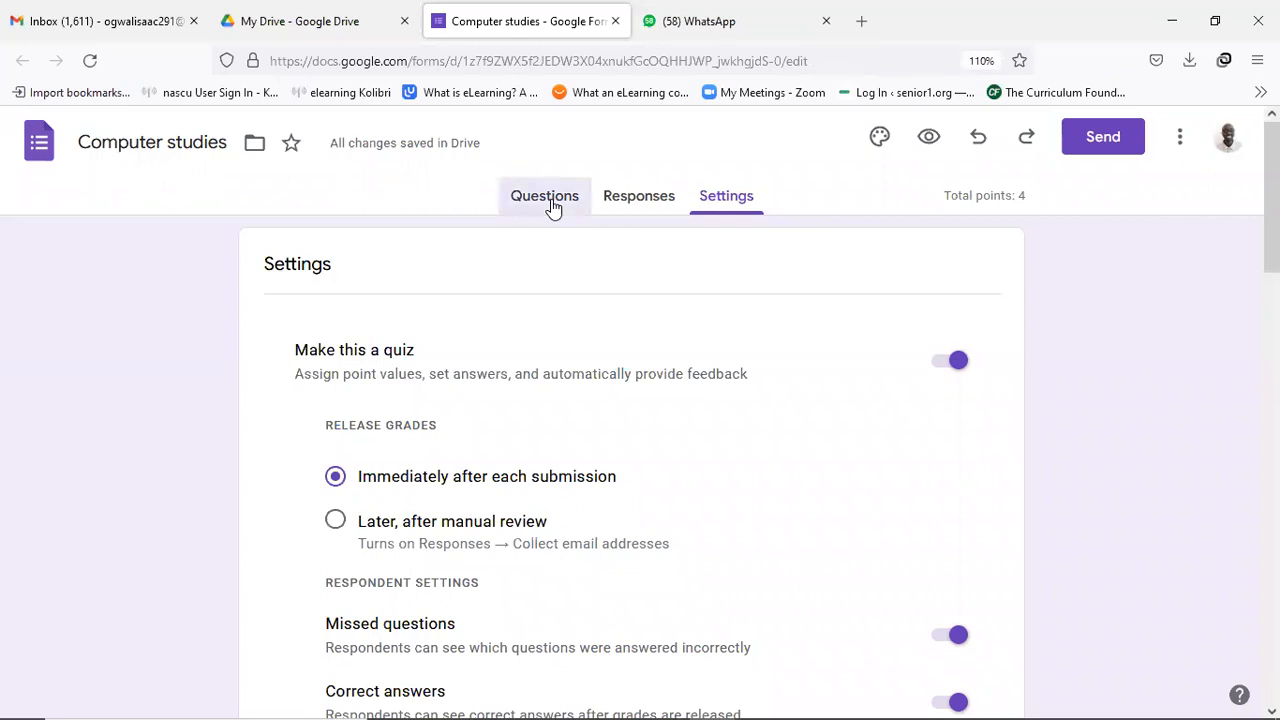
Reload the form and open the 'easiest computer to carry' question for editing.
{"action": "scroll", "coordinate": [549, 310], "scroll_direction": "down", "scroll_amount": 2}
{"action": "scroll", "coordinate": [549, 330], "scroll_direction": "down", "scroll_amount": 1}
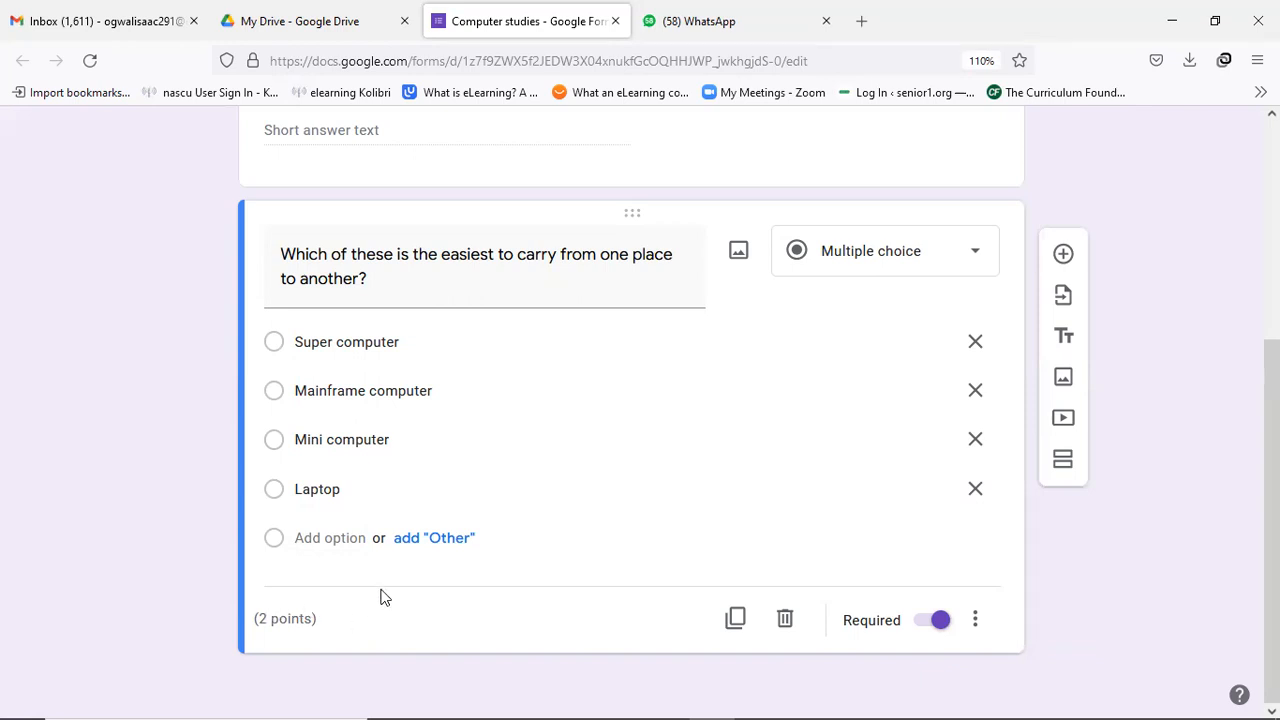
{"action": "left_click", "coordinate": [89, 61]}
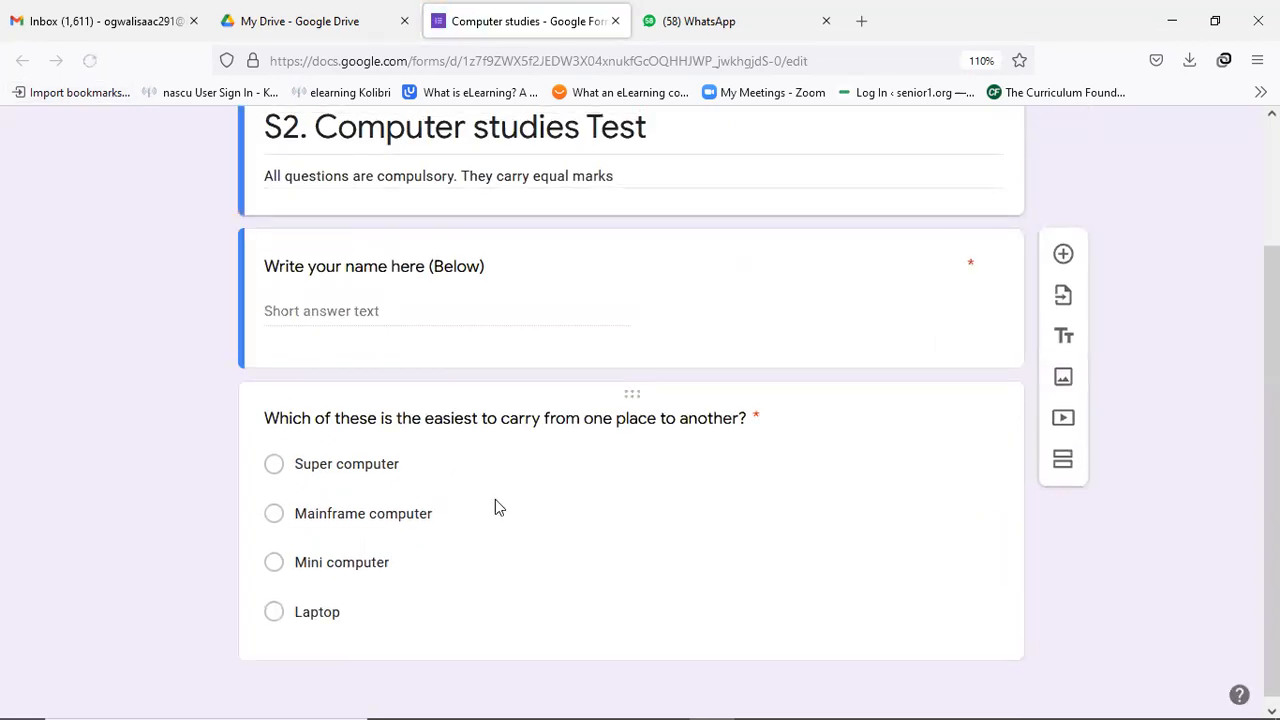
{"action": "left_click", "coordinate": [426, 489]}
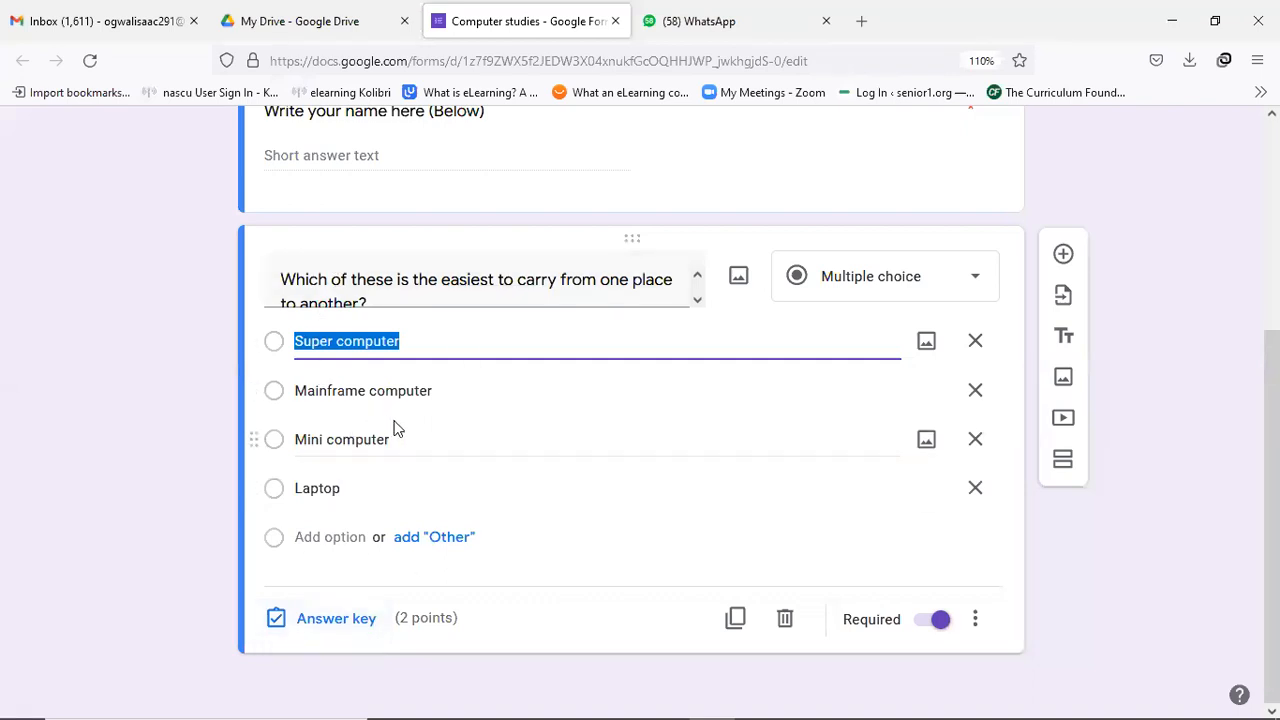
In the answer key, mark Laptop as the correct answer for the 2-point question.
{"action": "left_click", "coordinate": [336, 619]}
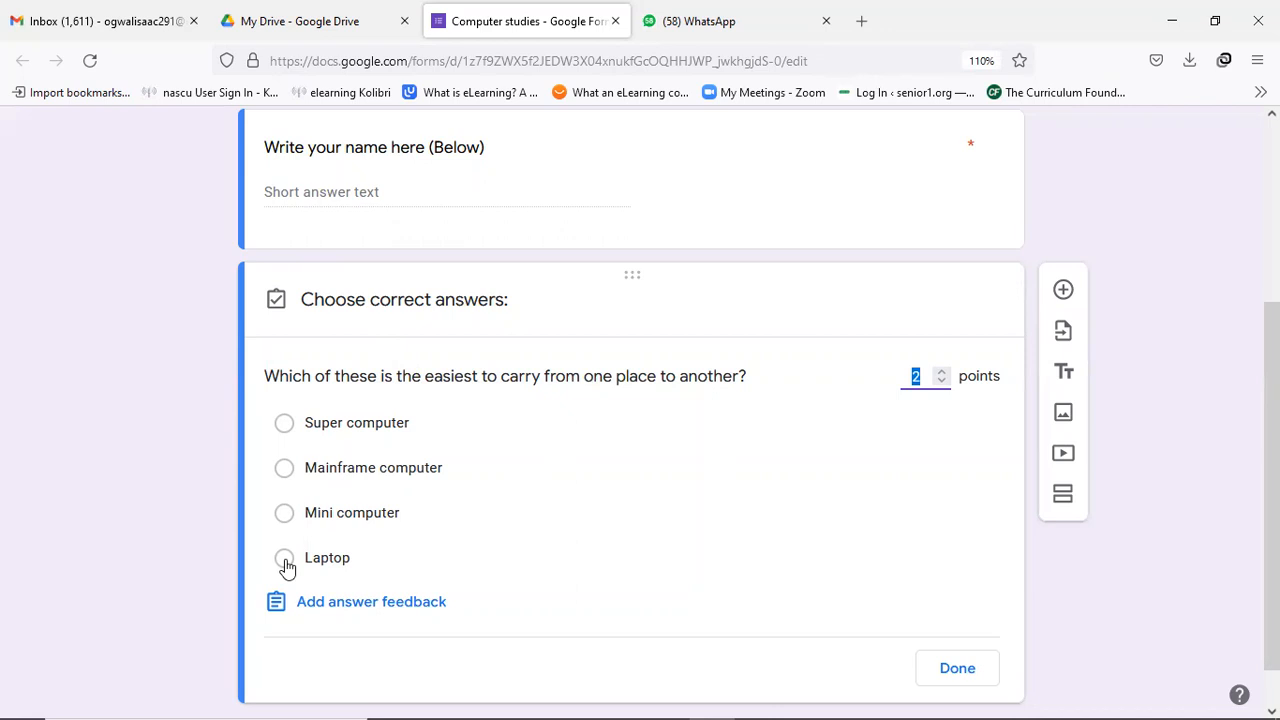
{"action": "left_click", "coordinate": [285, 560]}
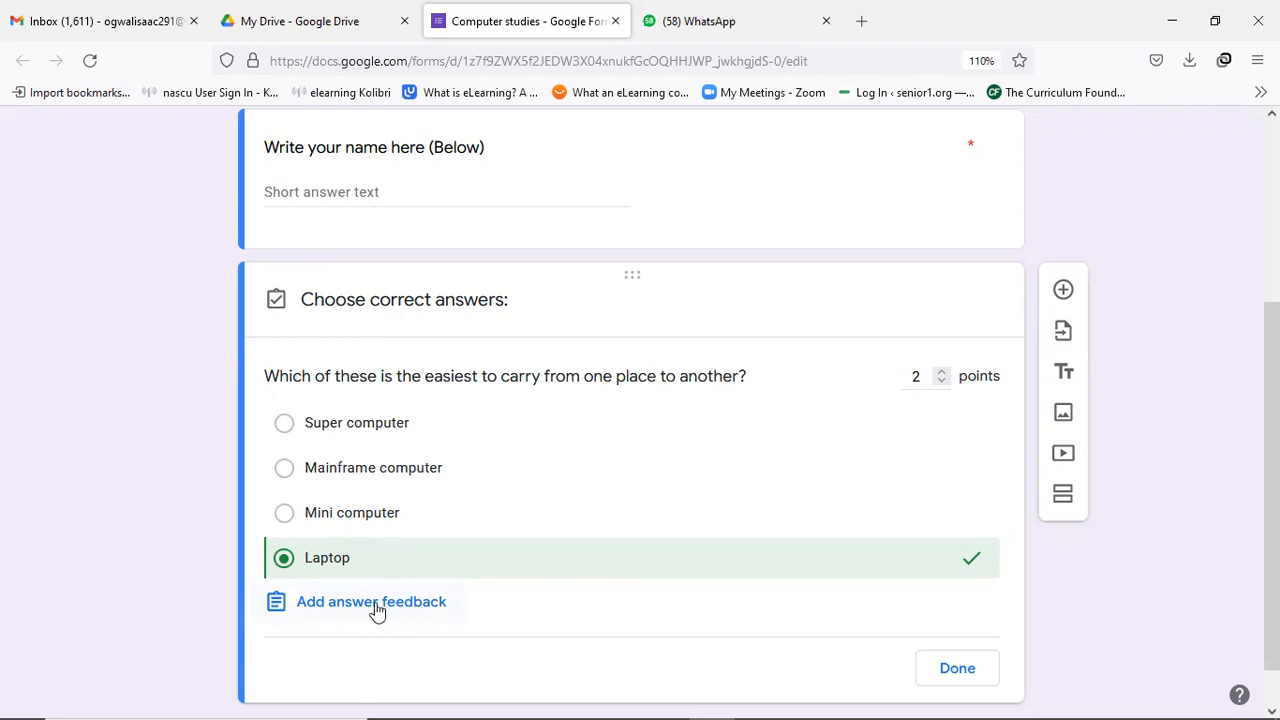
Enter 'Laptop' as the correct-answer feedback for the easiest-to-carry question.
{"action": "left_click", "coordinate": [376, 606]}
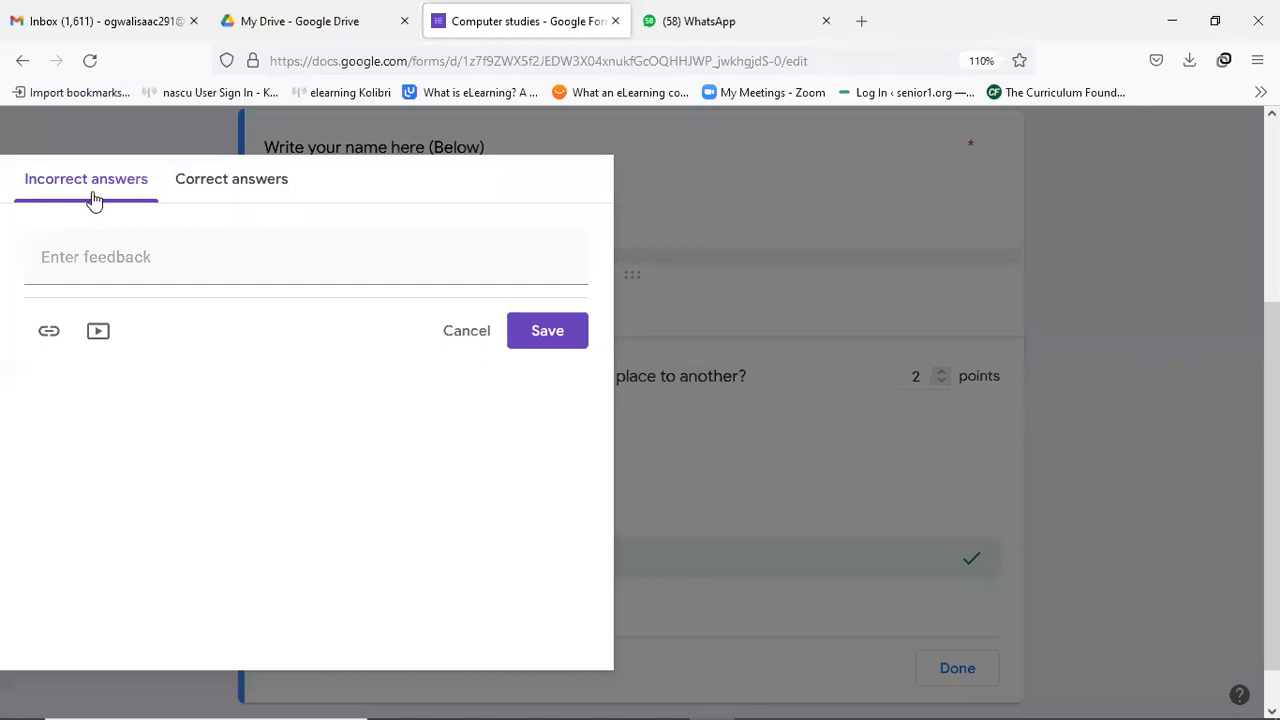
{"action": "left_click", "coordinate": [241, 190]}
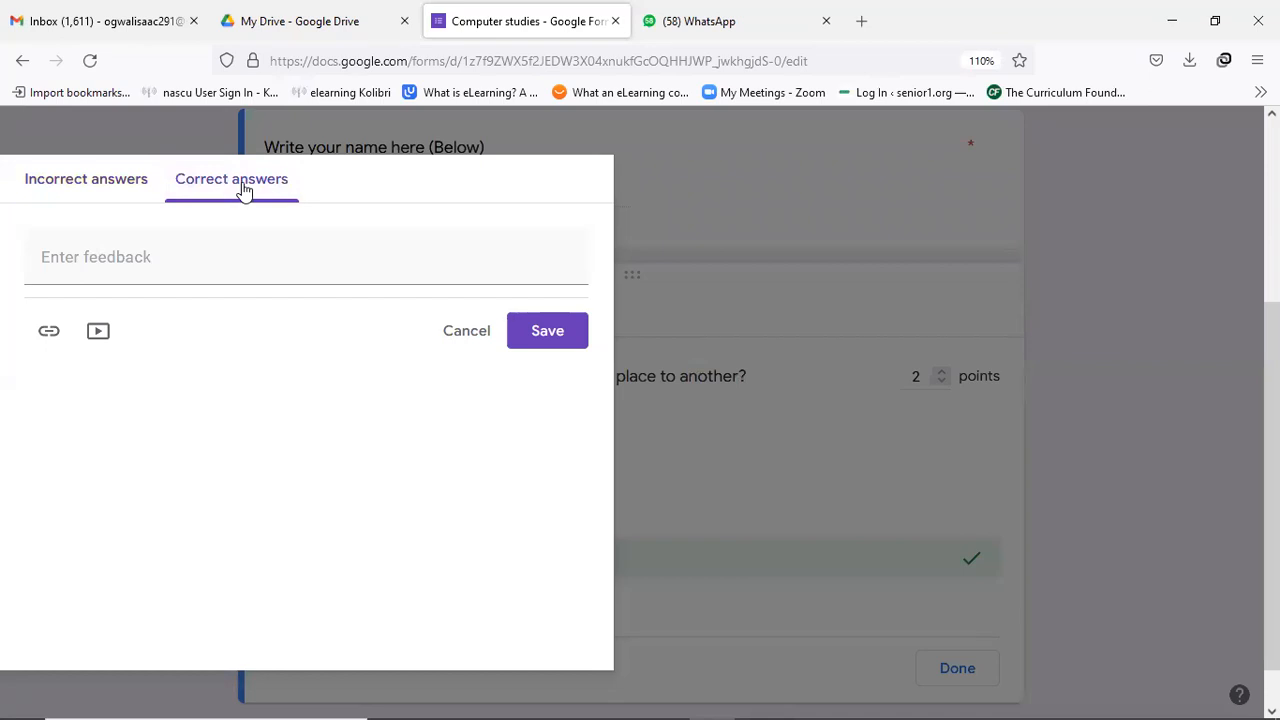
{"action": "left_click", "coordinate": [99, 256]}
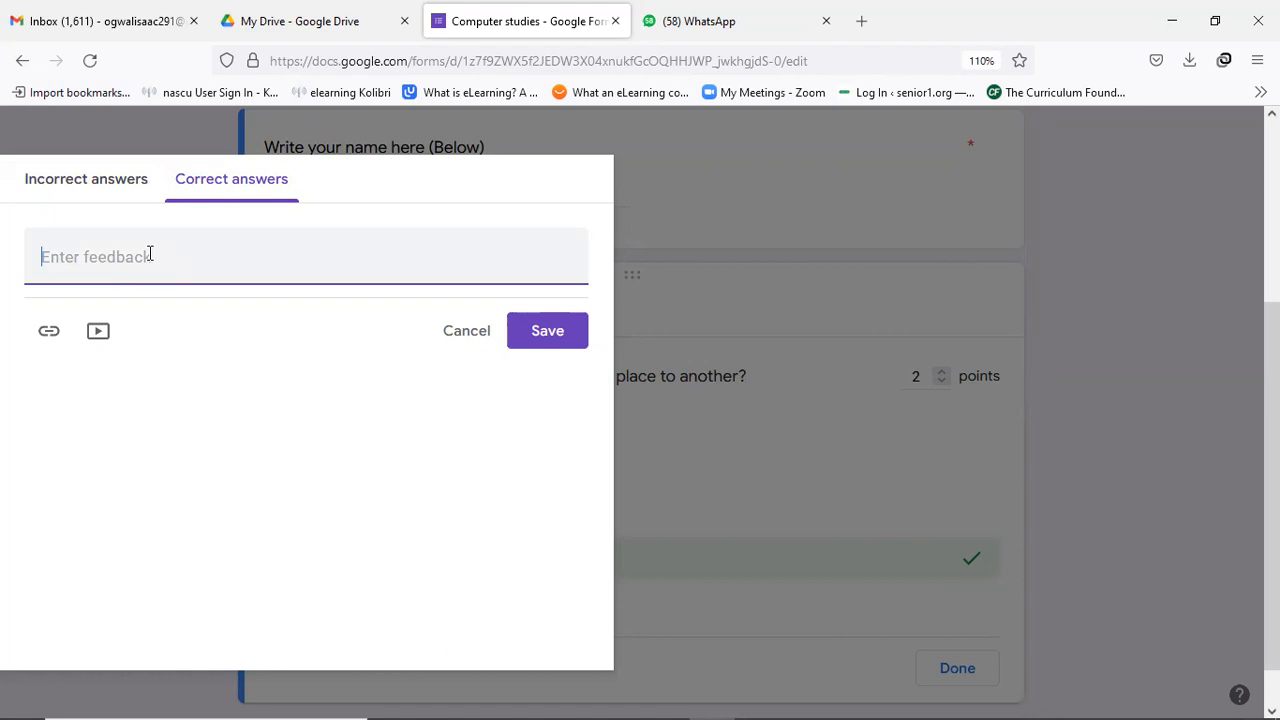
{"action": "type", "text": "Laptop"}
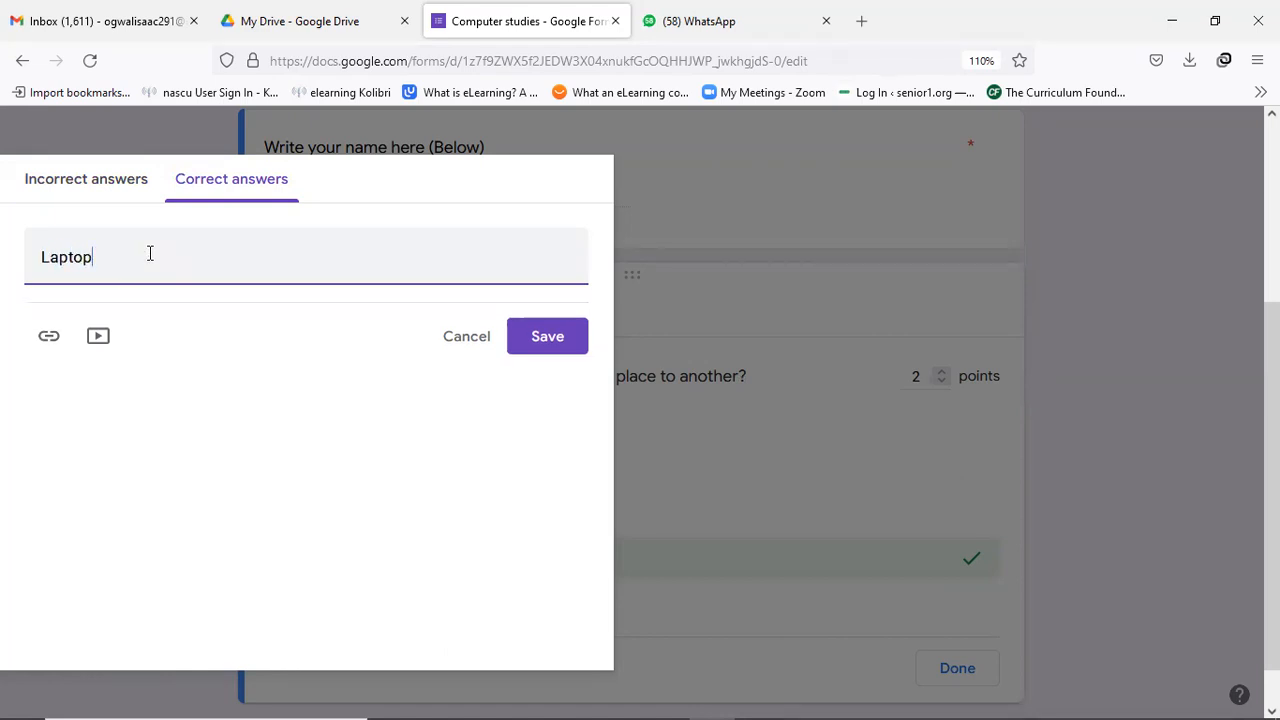
Save the Laptop correct-answer feedback and close the question's answer key.
{"action": "left_click", "coordinate": [563, 347]}
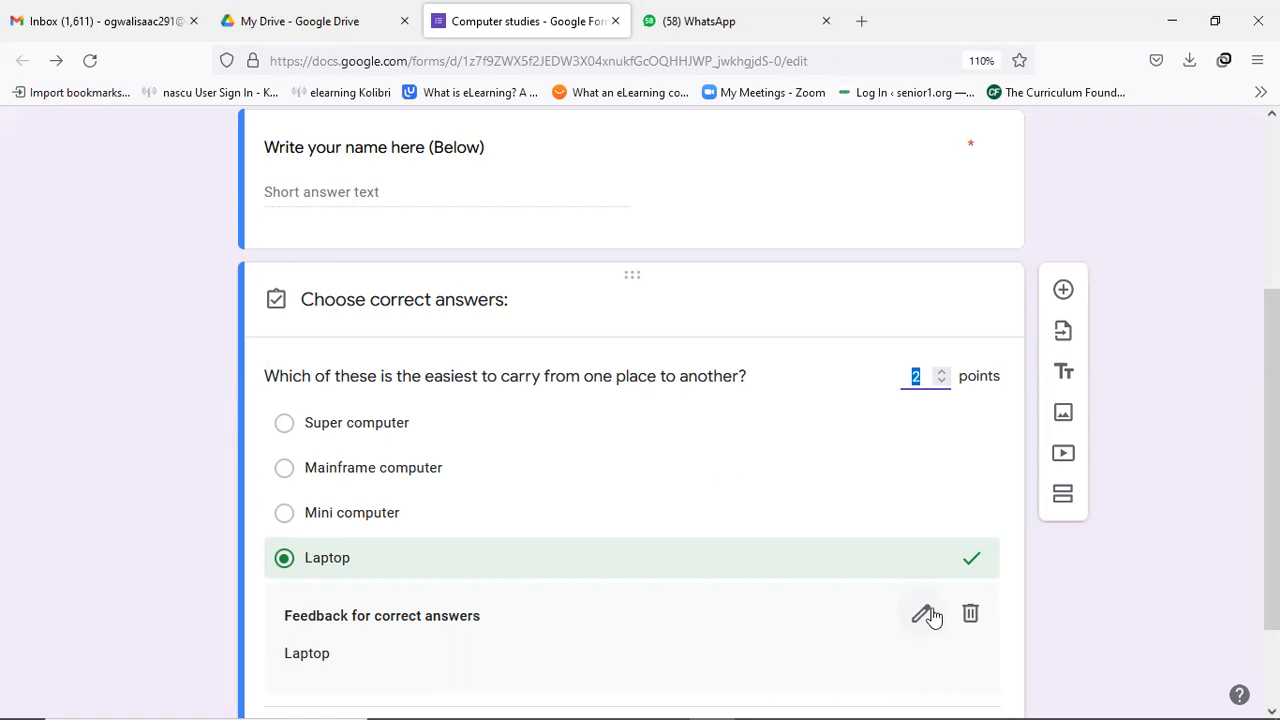
{"action": "left_click", "coordinate": [924, 614]}
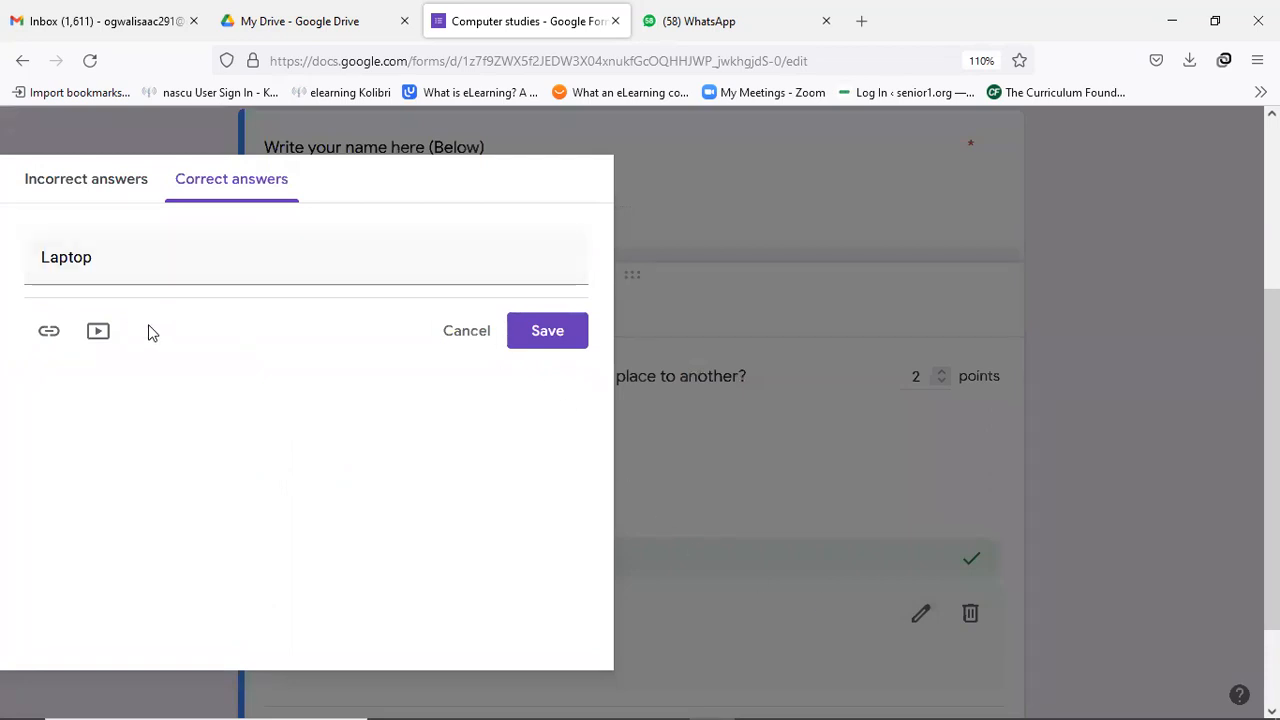
{"action": "left_click", "coordinate": [550, 340]}
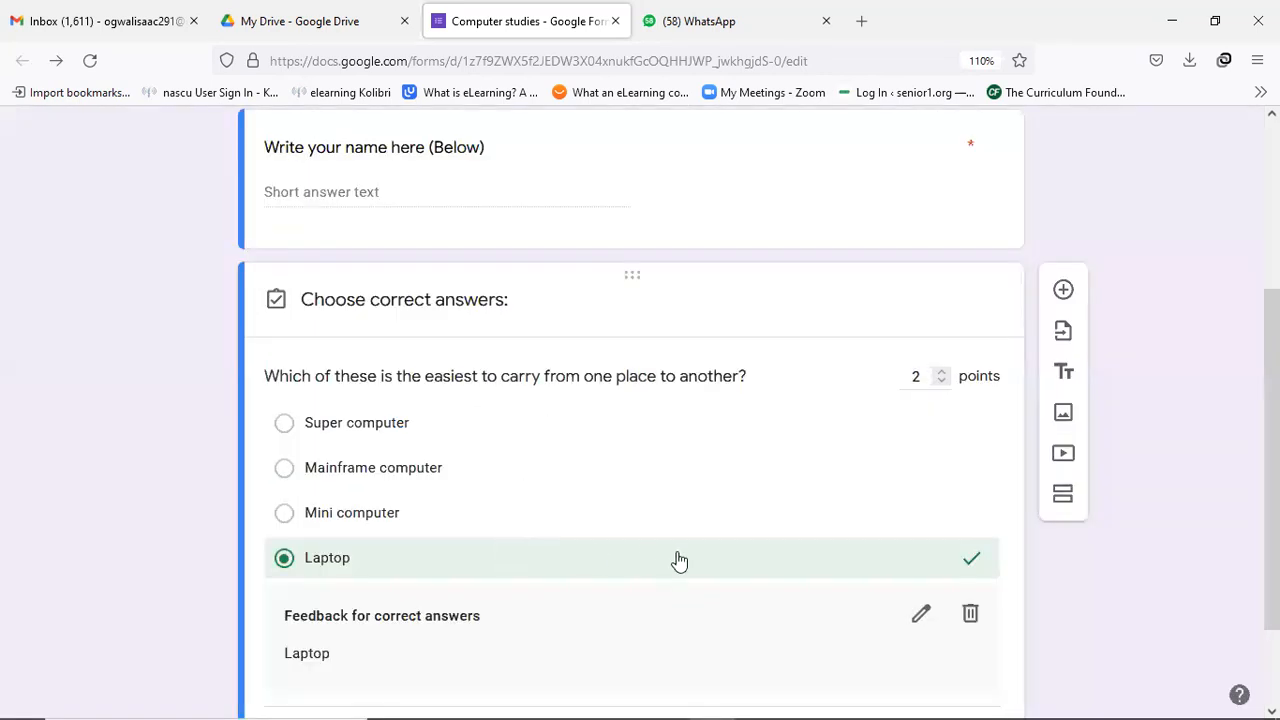
{"action": "scroll", "coordinate": [677, 560], "scroll_direction": "down", "scroll_amount": 2}
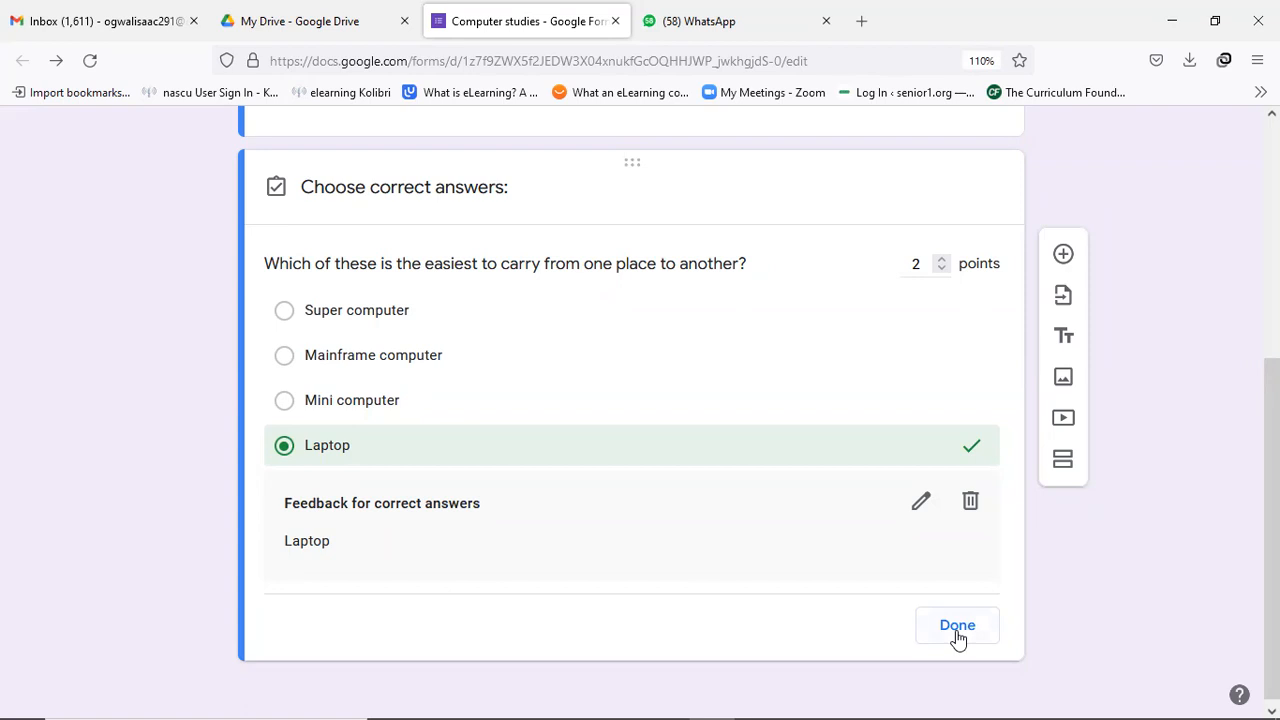
{"action": "left_click", "coordinate": [957, 626]}
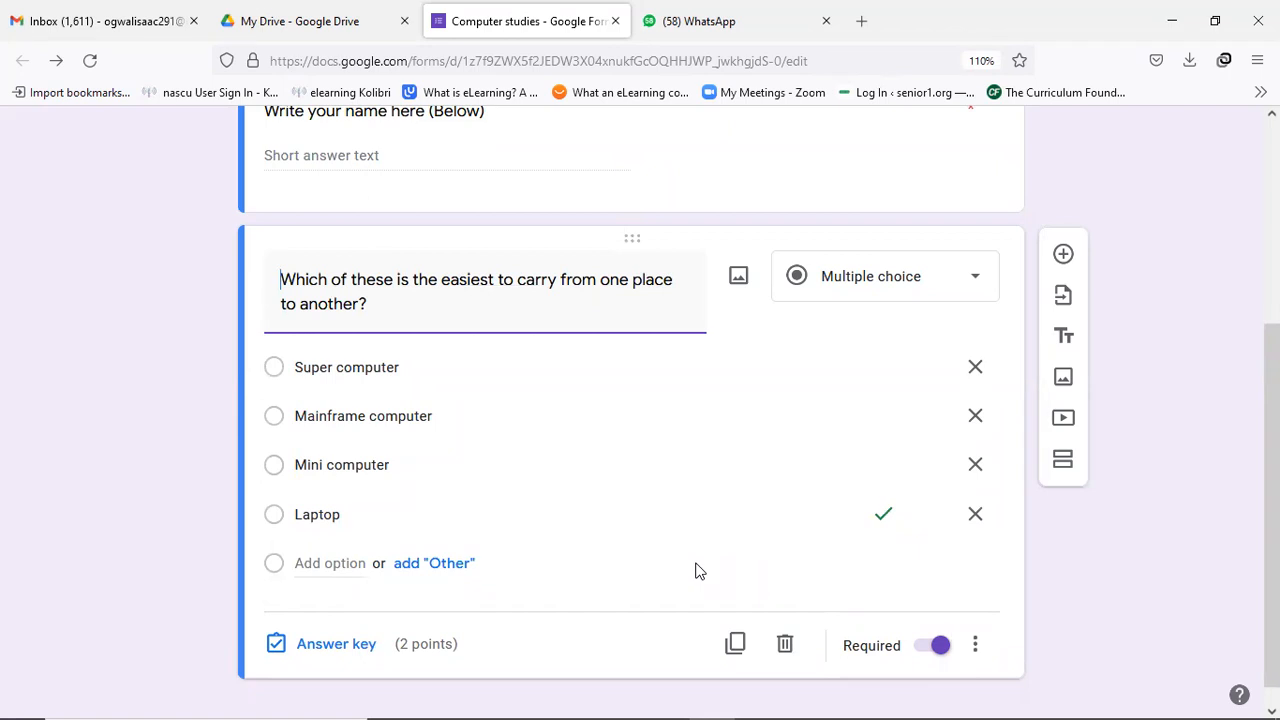
Add a new question titled 'Tangible components of a computer are called?'.
{"action": "left_click", "coordinate": [1064, 256]}
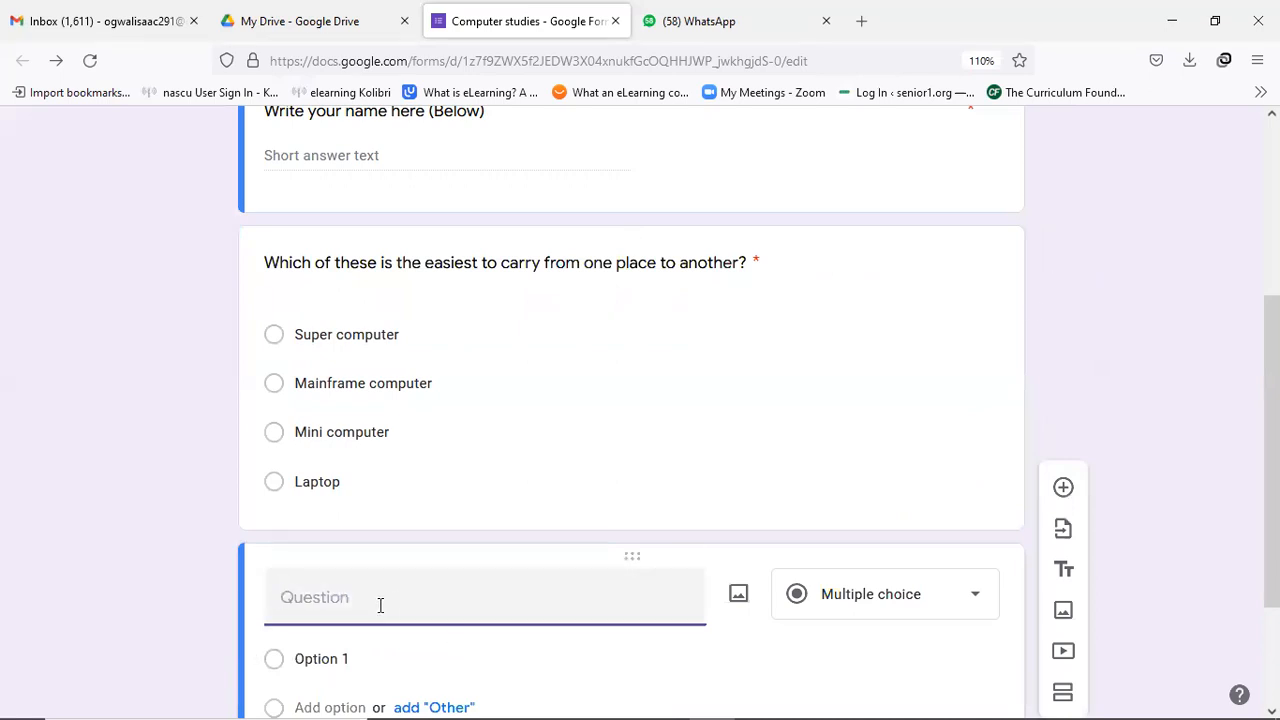
{"action": "type", "text": "Tangible component"}
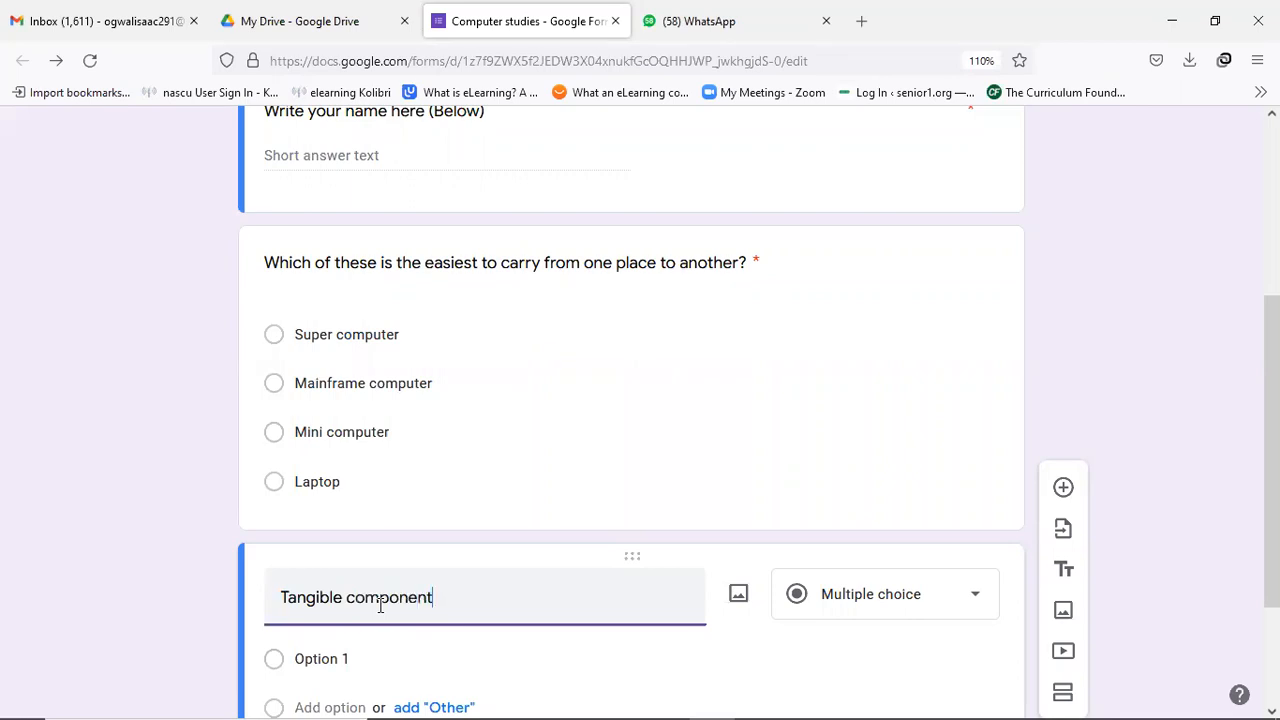
{"action": "type", "text": "s of a computer a"}
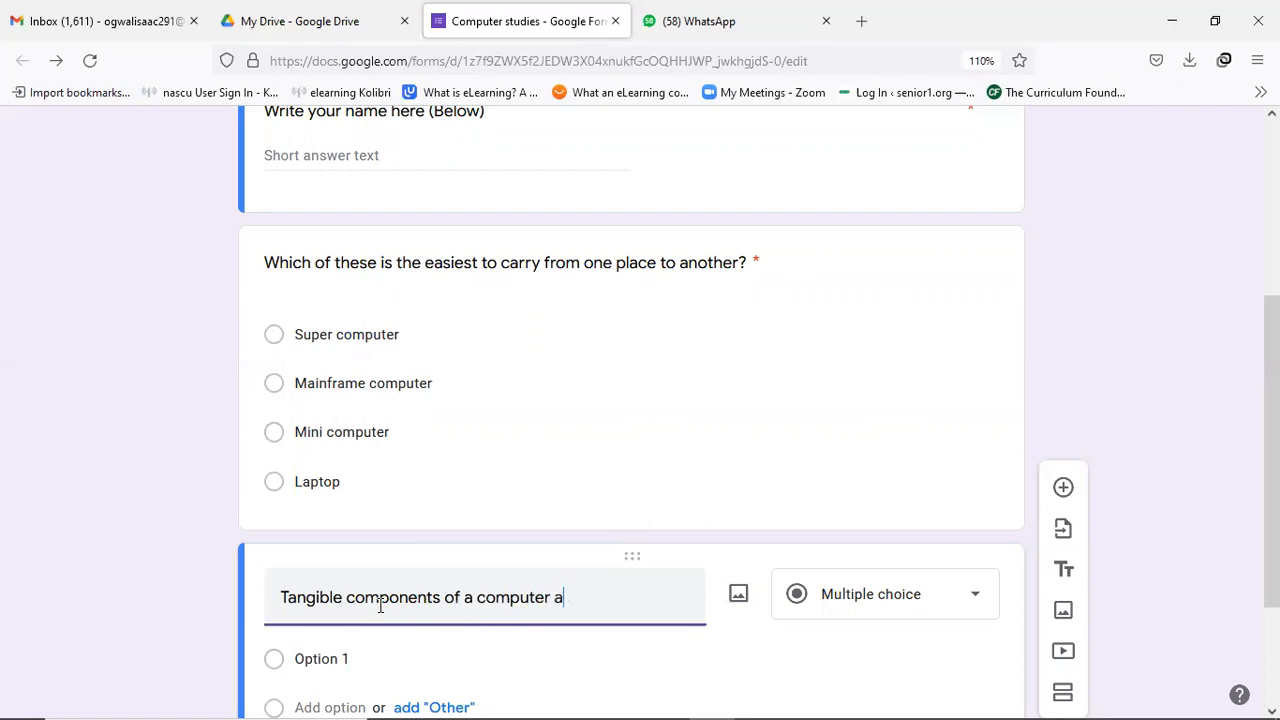
{"action": "type", "text": "re called?"}
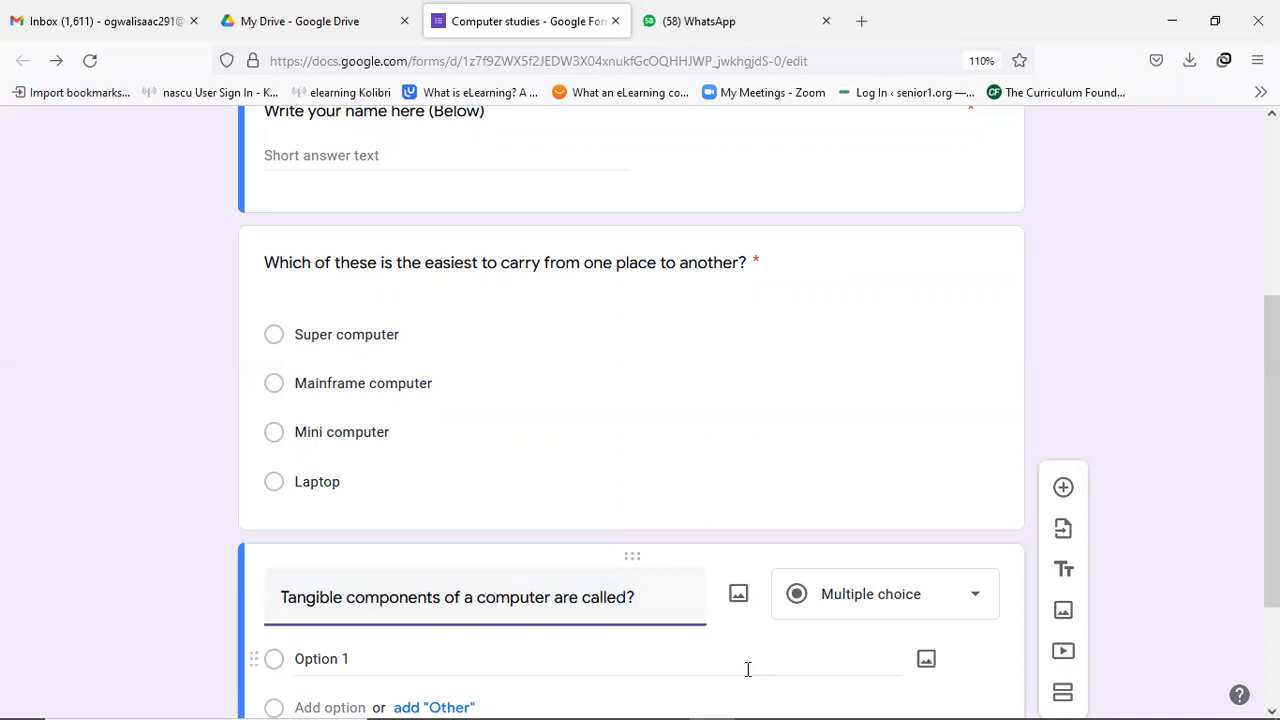
Enter the four choices Equipment, Hardware, Software and Live ware.
{"action": "scroll", "coordinate": [558, 582], "scroll_direction": "down", "scroll_amount": 2}
{"action": "left_click", "coordinate": [356, 548]}
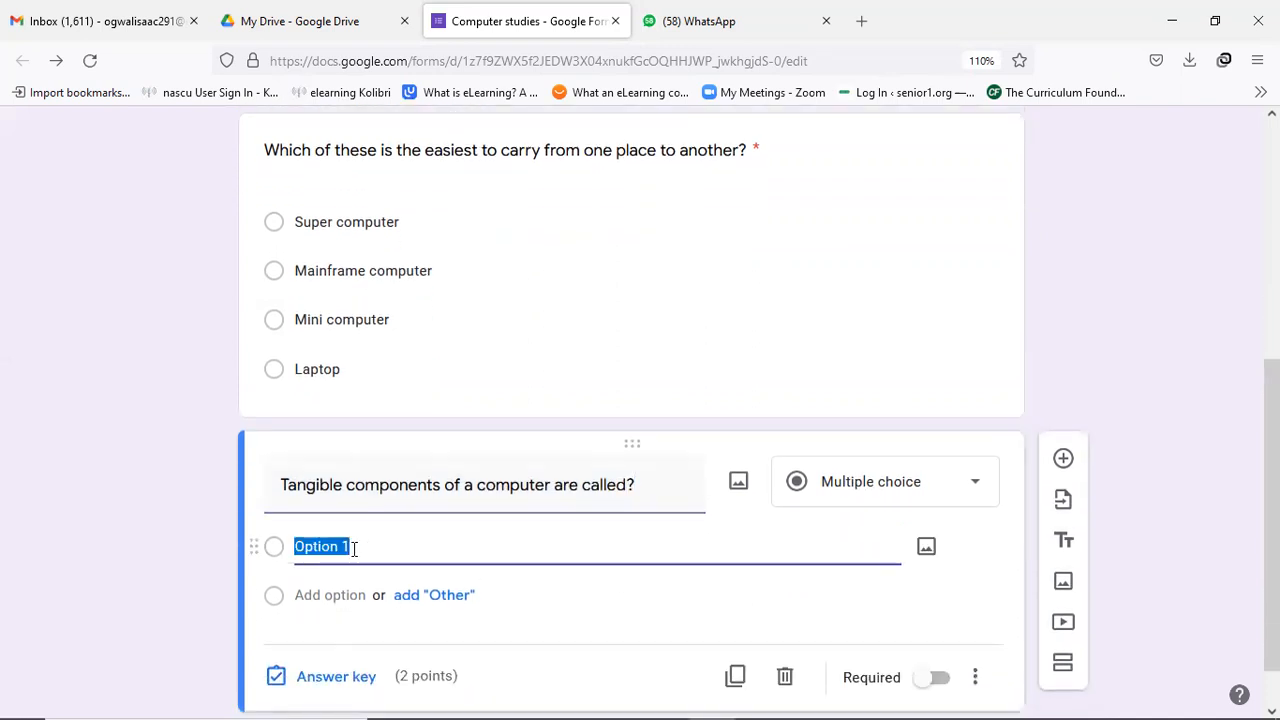
{"action": "type", "text": "E"}
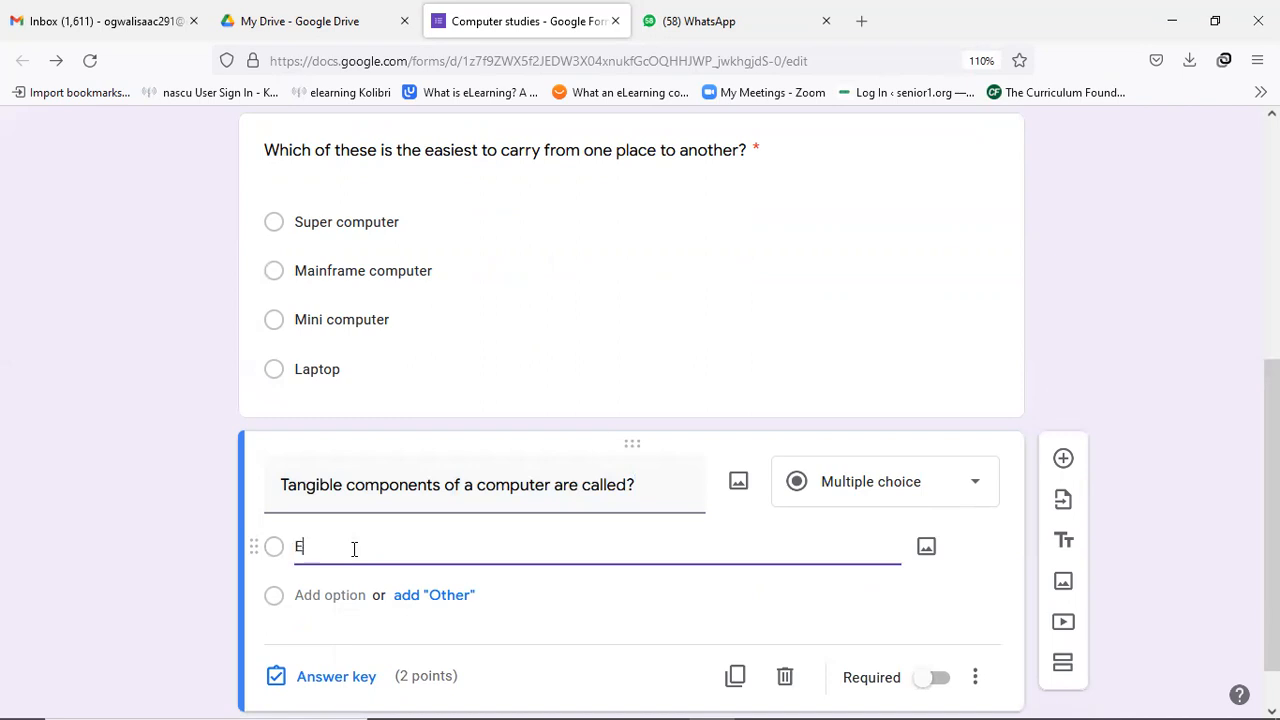
{"action": "type", "text": "quipment"}
{"action": "key", "text": "Return"}
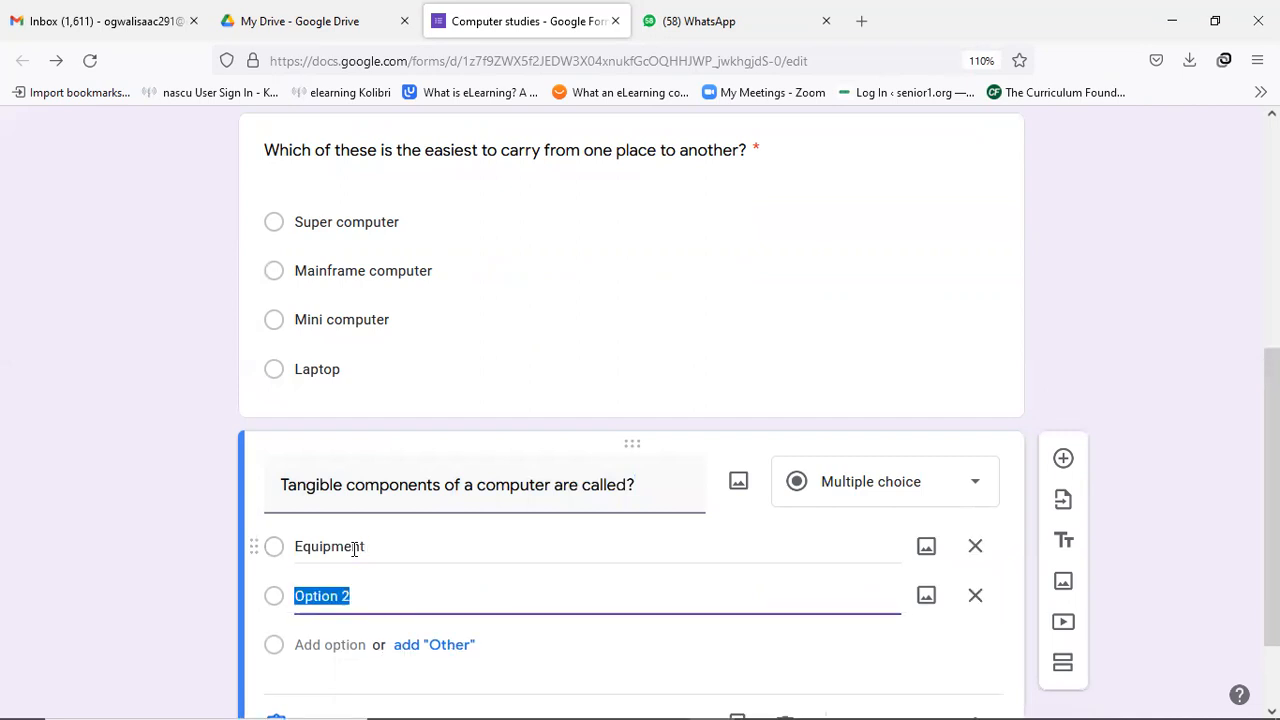
{"action": "type", "text": "Hardware"}
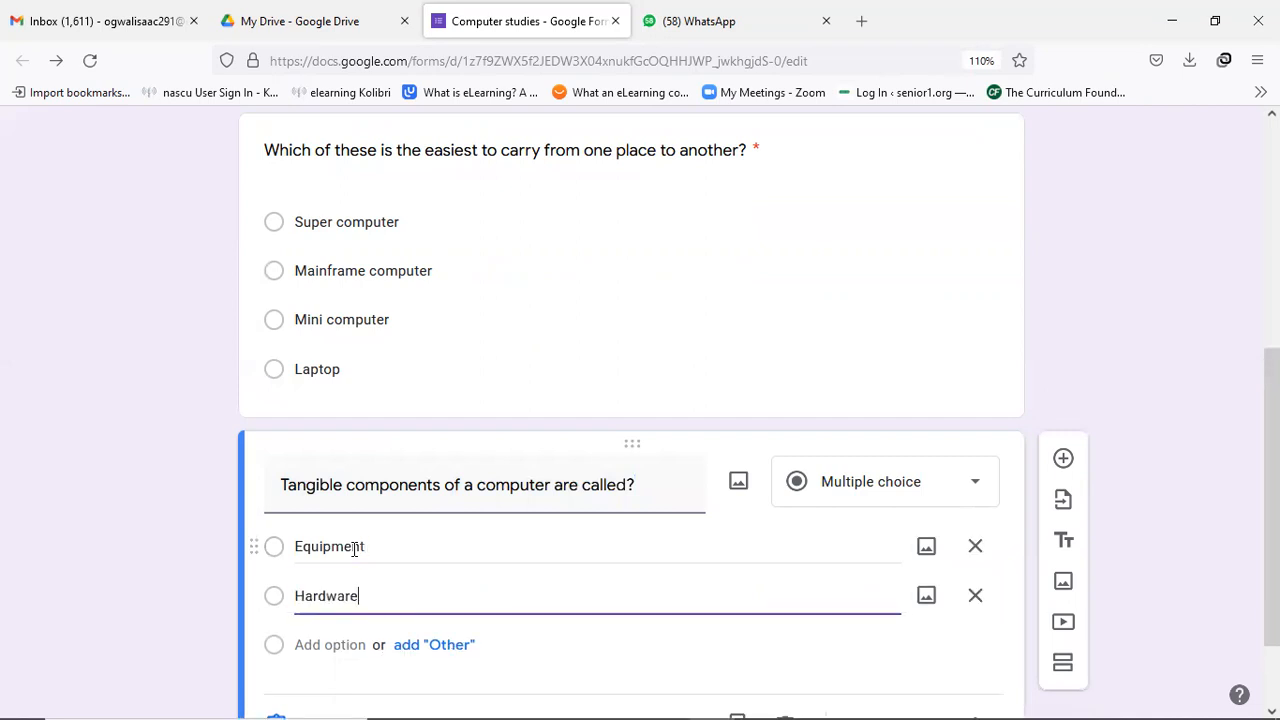
{"action": "key", "text": "Return"}
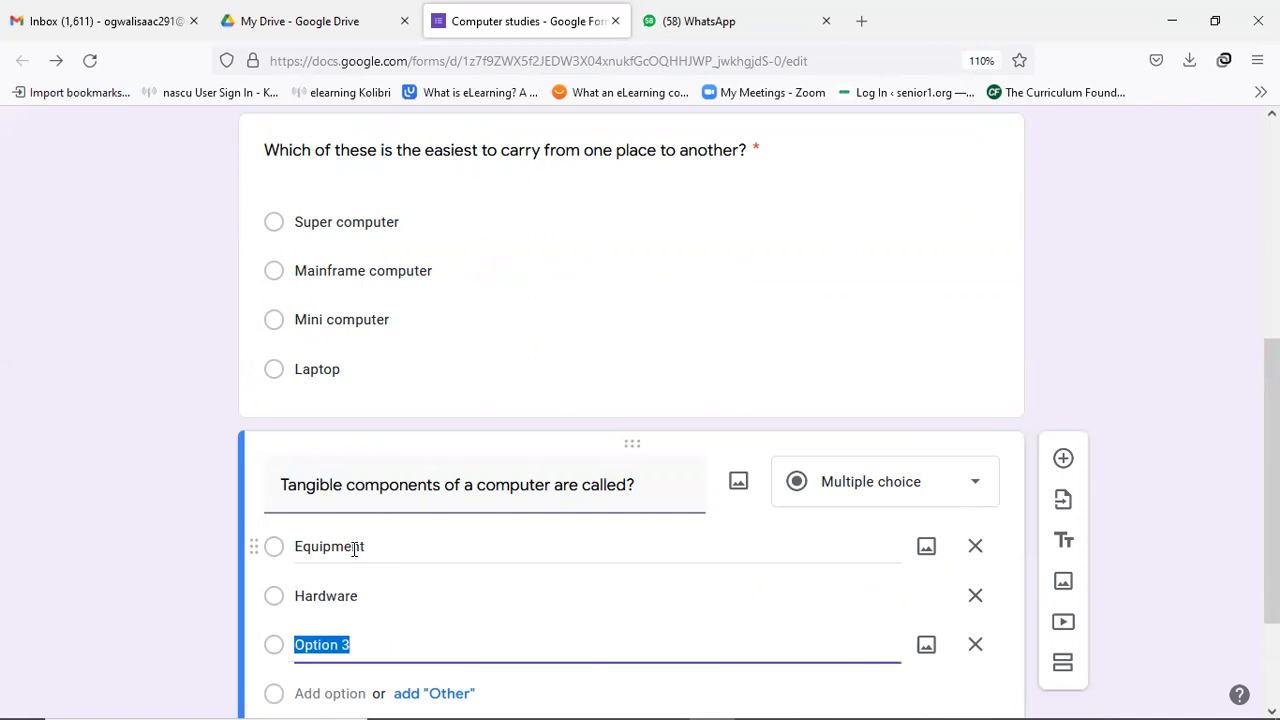
{"action": "type", "text": "Software"}
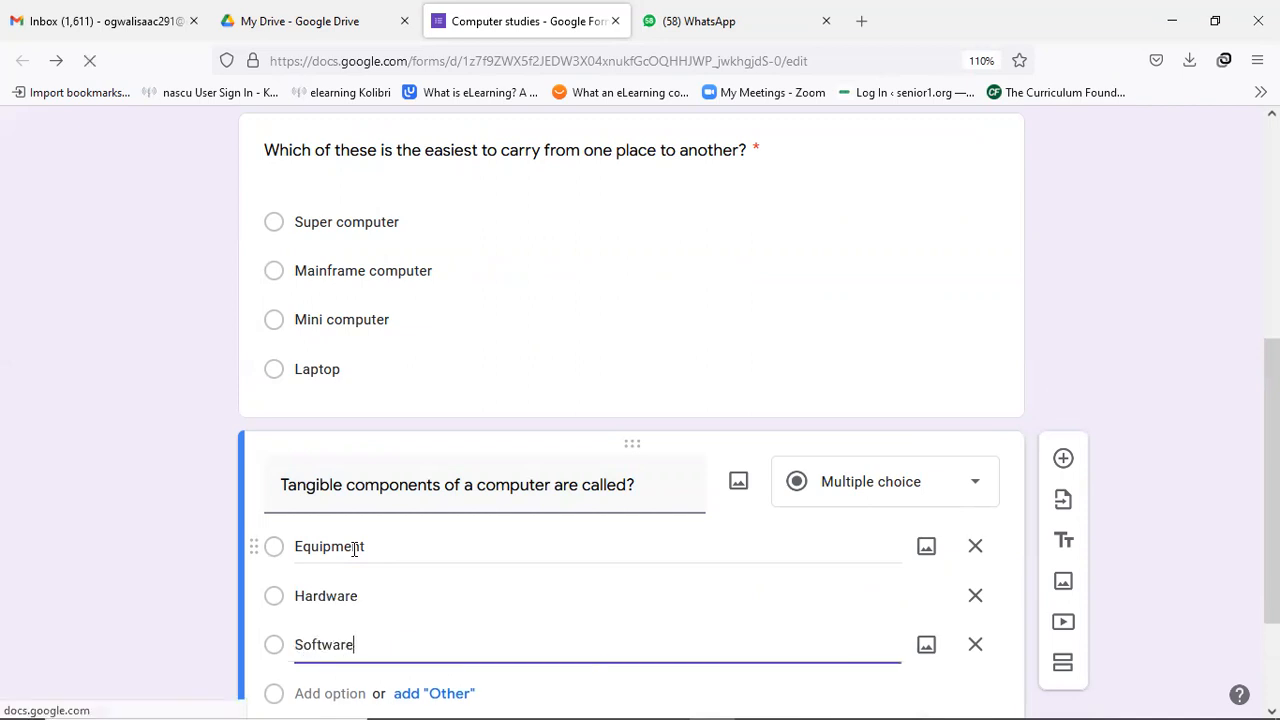
{"action": "key", "text": "Return"}
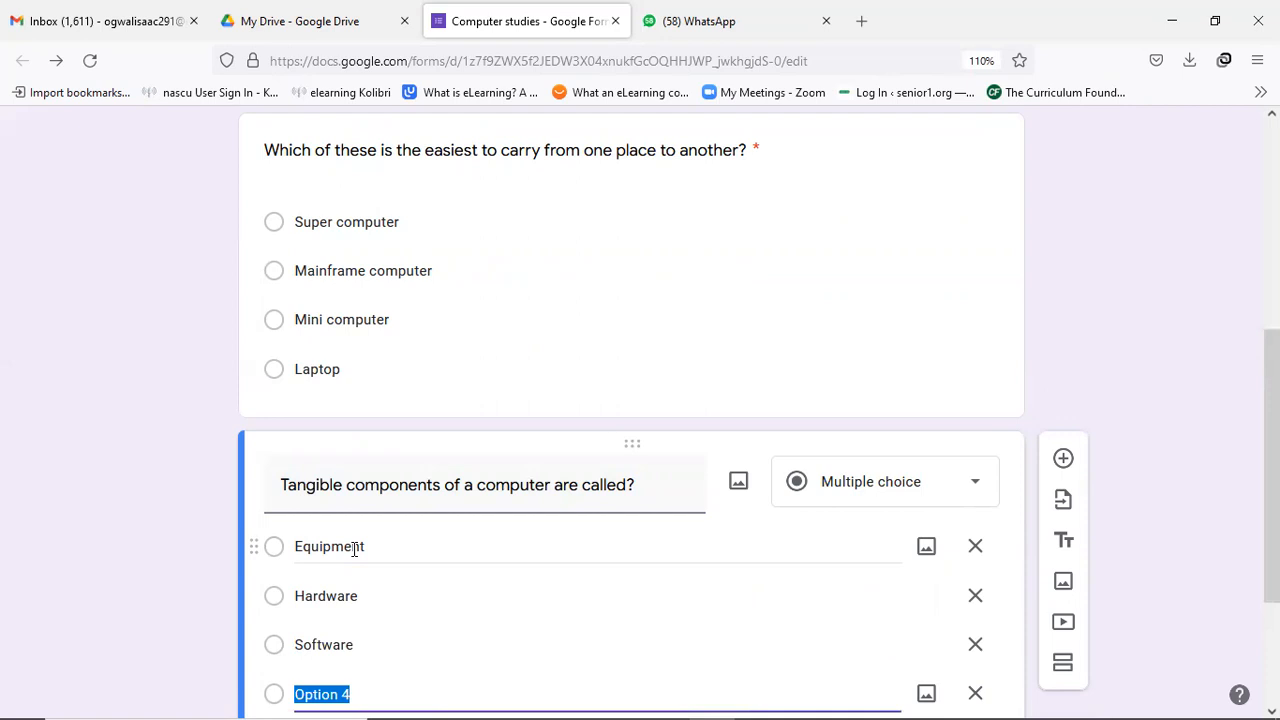
{"action": "type", "text": "Live"}
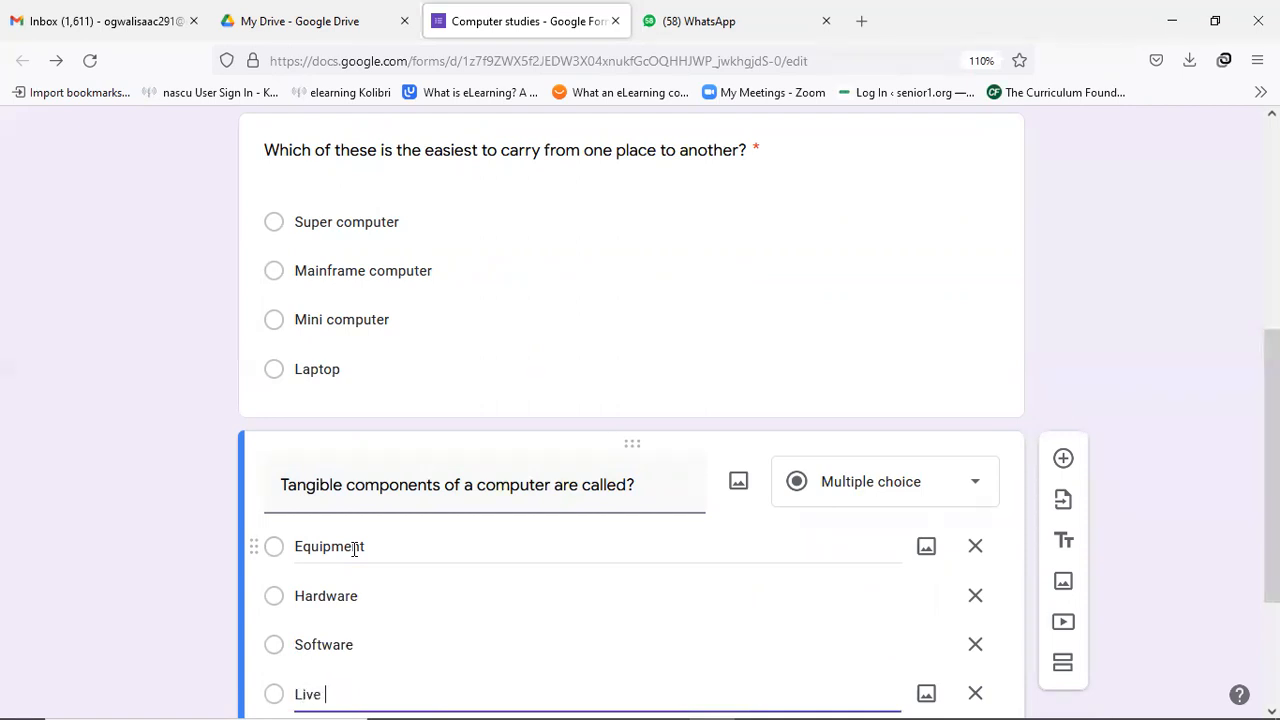
{"action": "type", "text": " wire"}
{"action": "key", "text": "BackSpace"}
{"action": "key", "text": "BackSpace"}
{"action": "key", "text": "BackSpace"}
{"action": "type", "text": "are"}
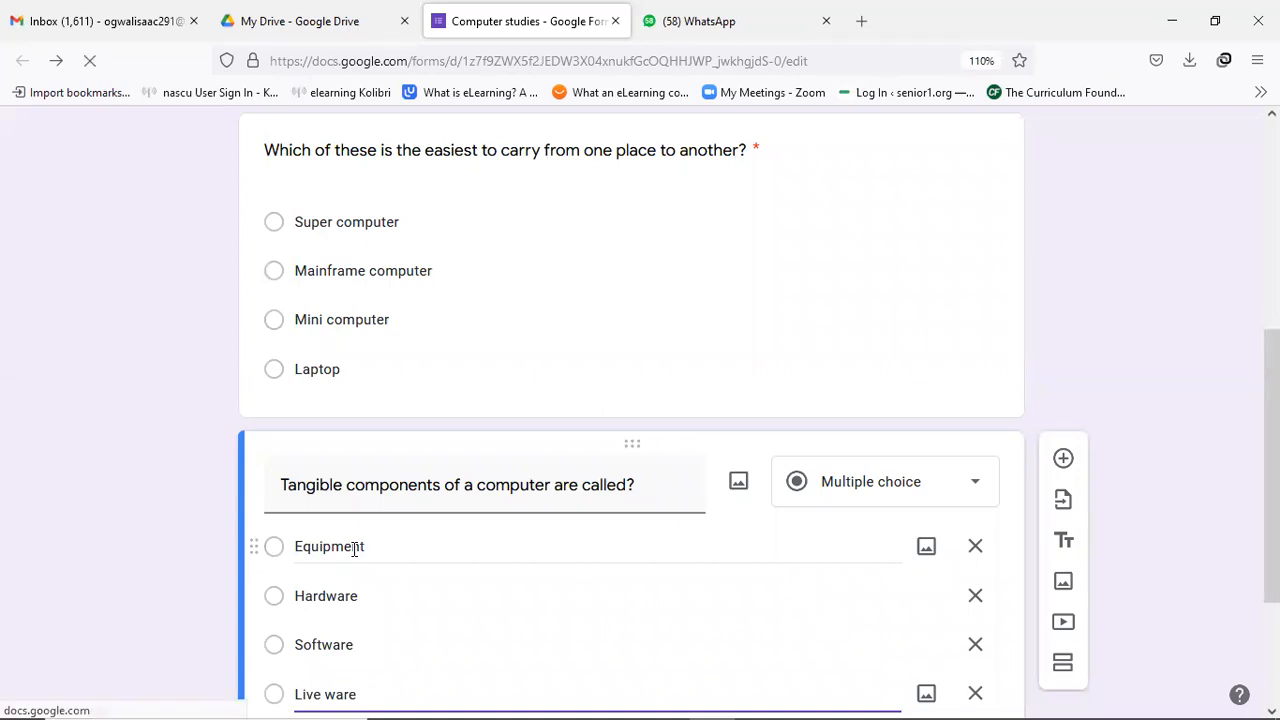
{"action": "scroll", "coordinate": [355, 548], "scroll_direction": "down", "scroll_amount": 3}
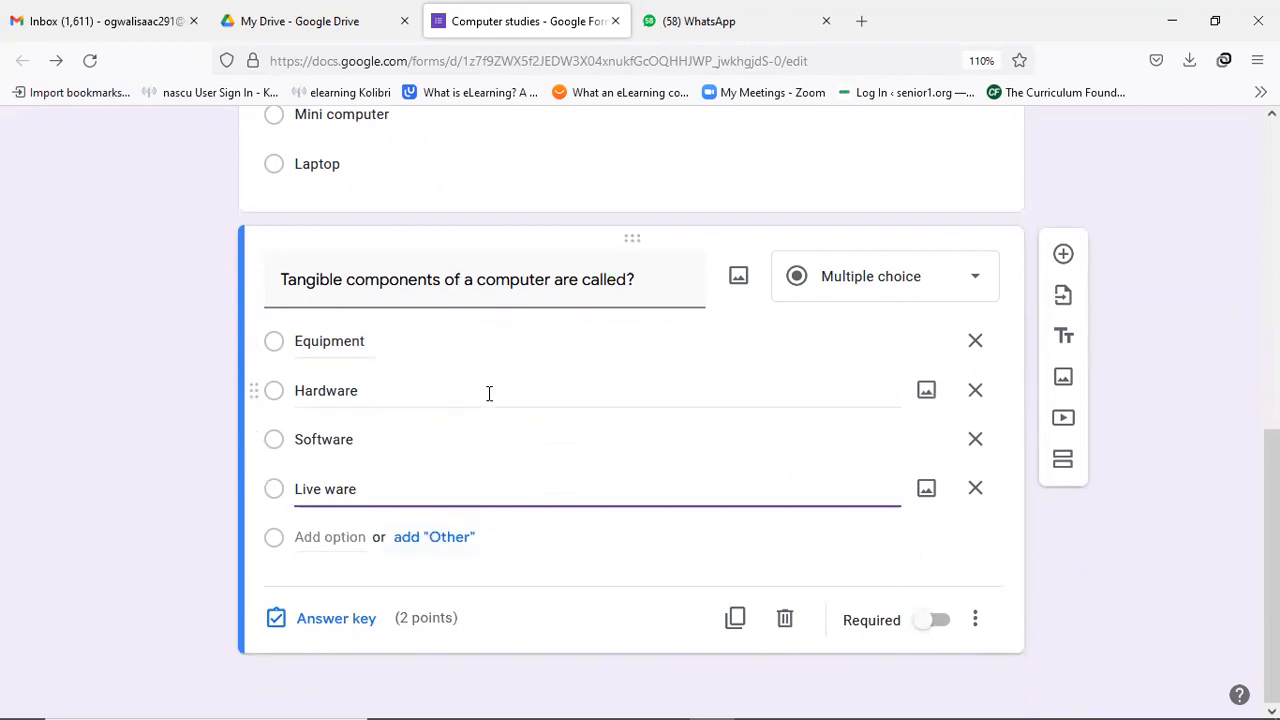
Make the tangible components question required with Hardware as its correct answer.
{"action": "left_click", "coordinate": [928, 622]}
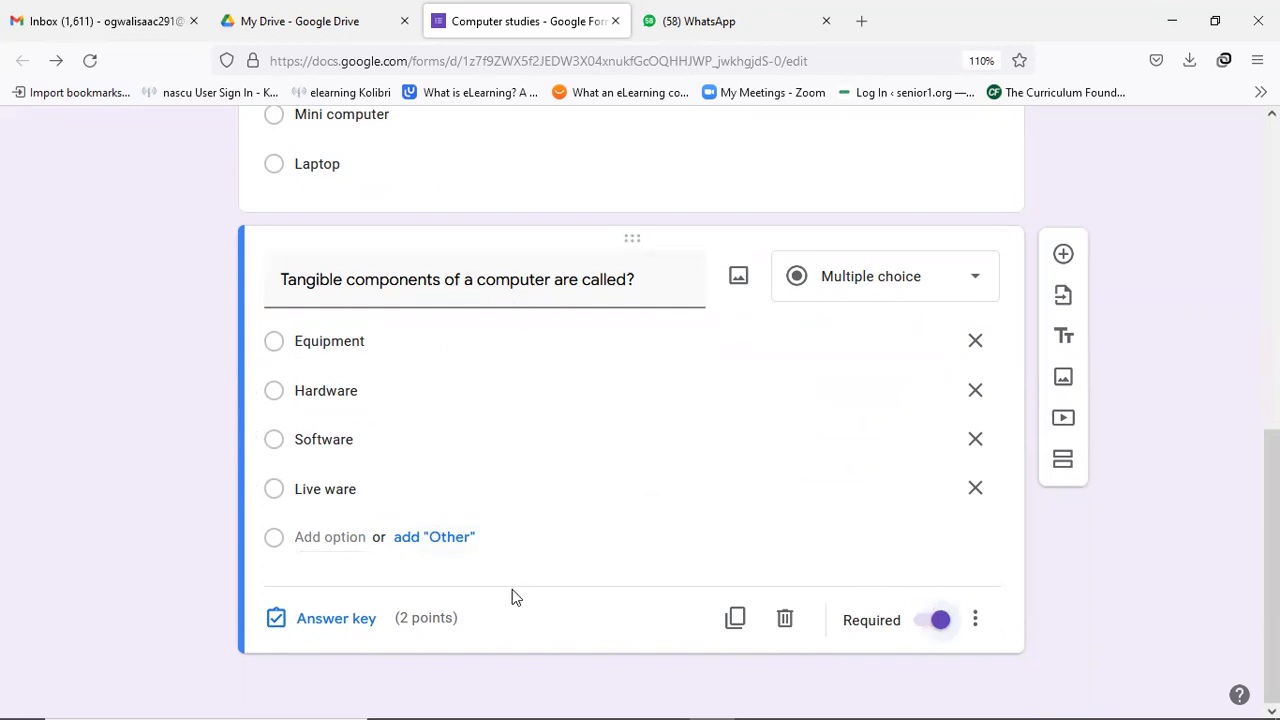
{"action": "left_click", "coordinate": [339, 621]}
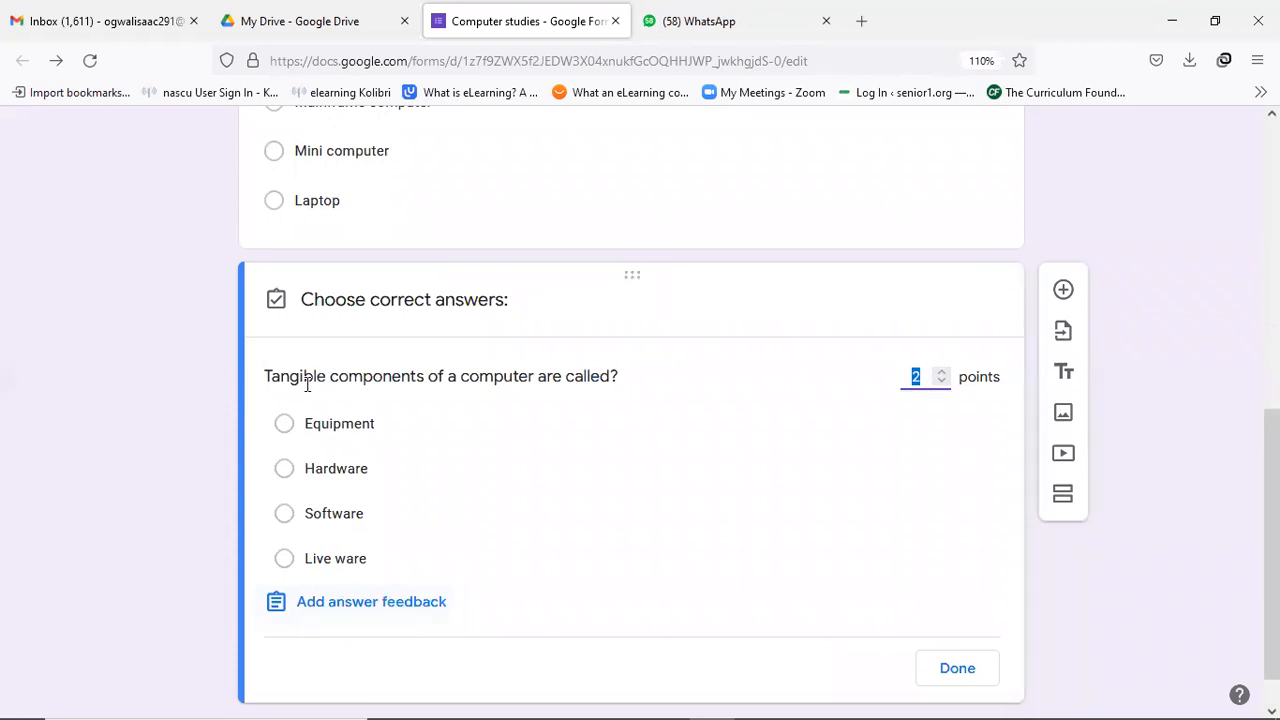
{"action": "left_click", "coordinate": [285, 471]}
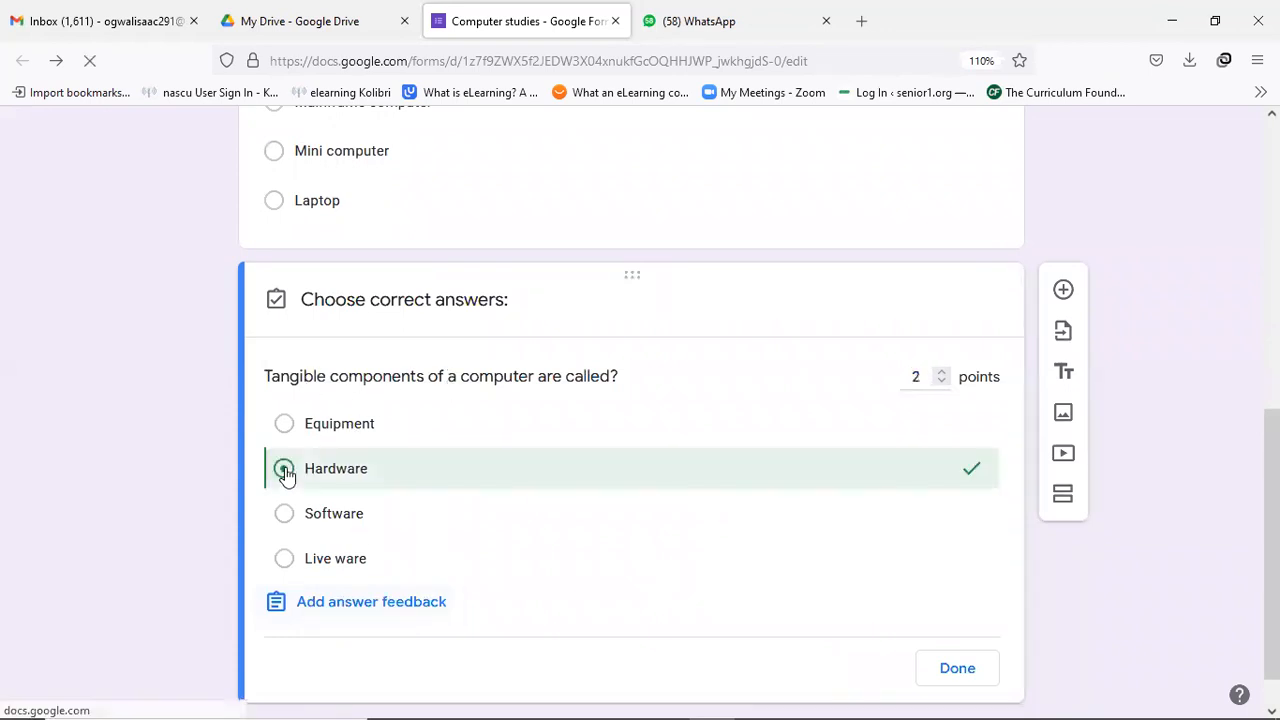
Add and save 'Hardware' as the correct-answer feedback.
{"action": "left_click", "coordinate": [388, 604]}
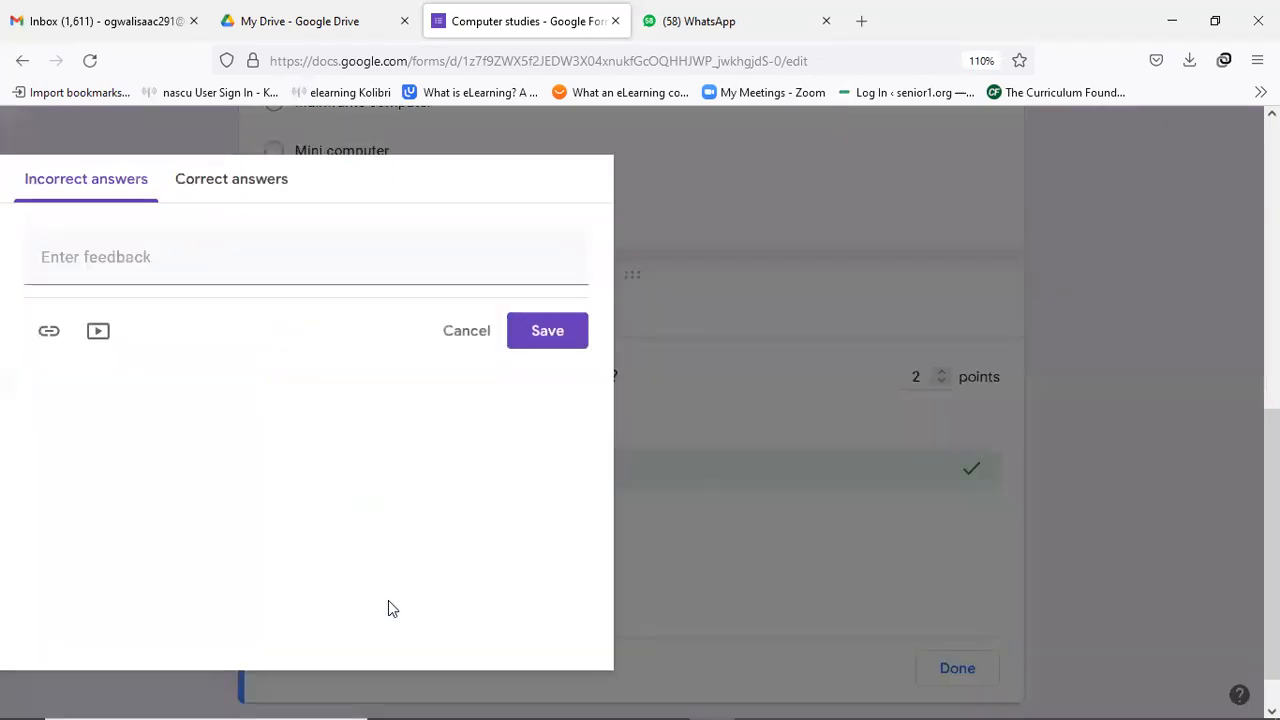
{"action": "left_click", "coordinate": [252, 183]}
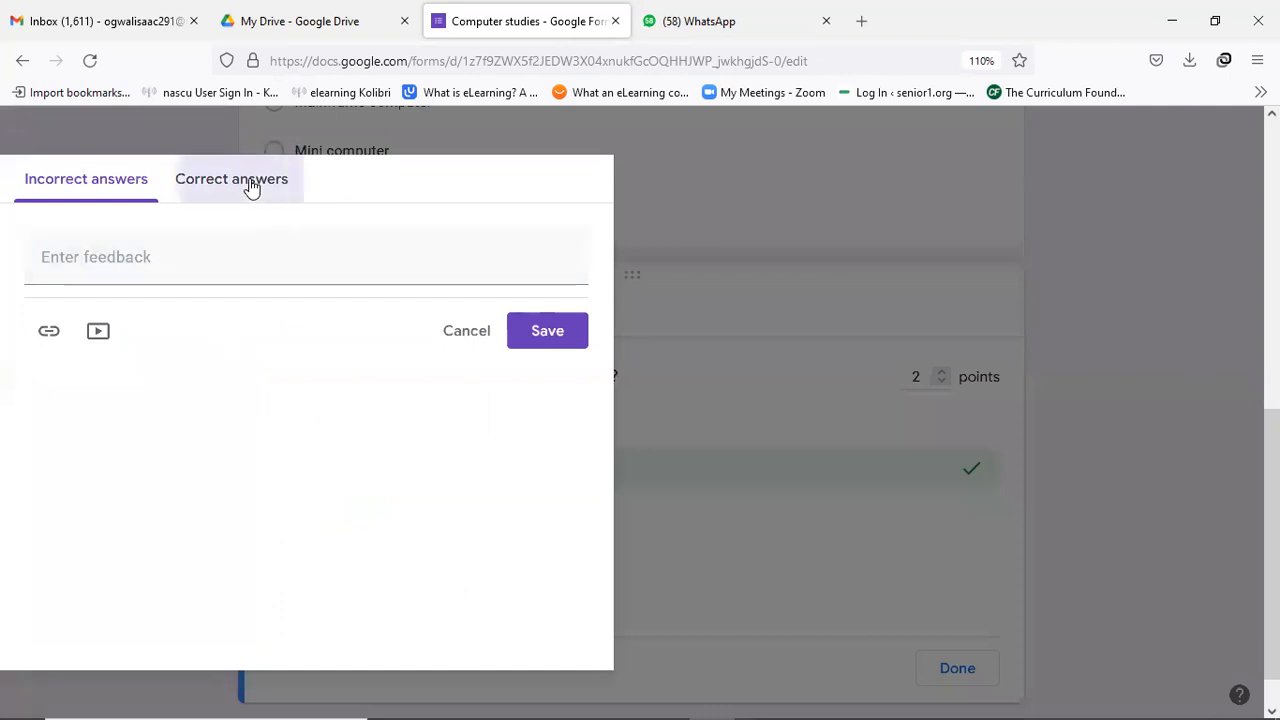
{"action": "left_click", "coordinate": [210, 258]}
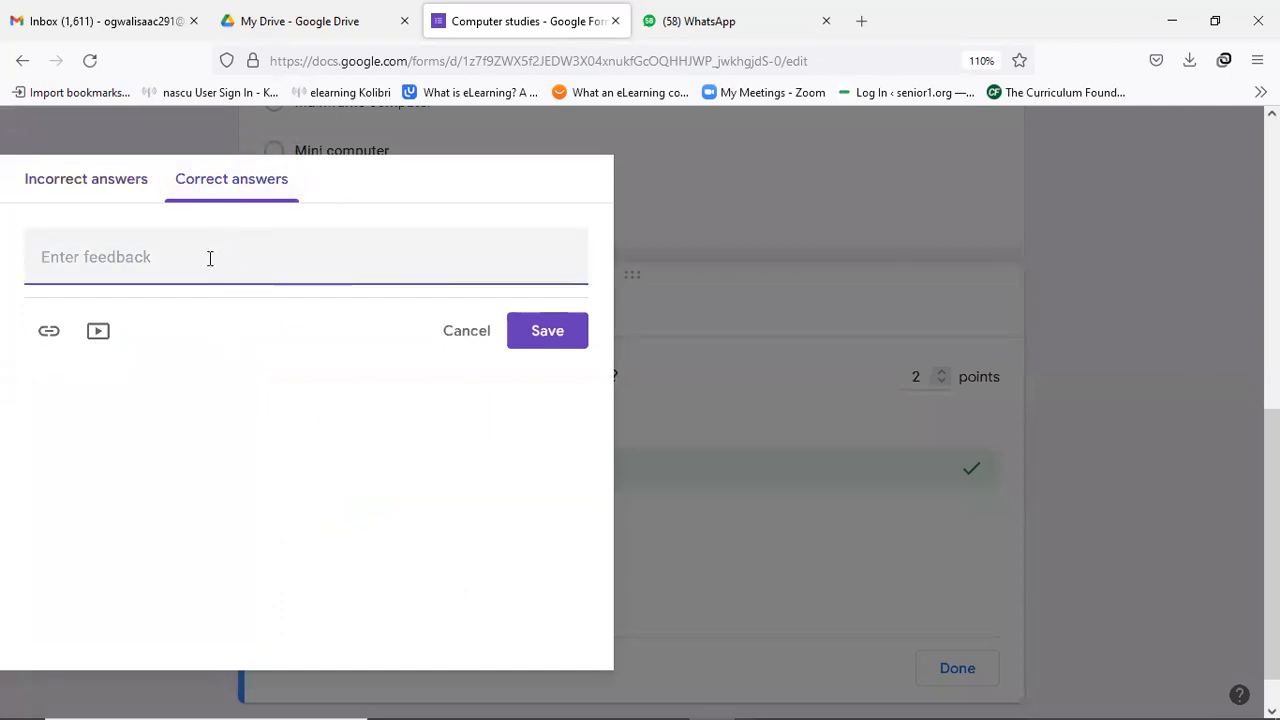
{"action": "type", "text": "Hardware"}
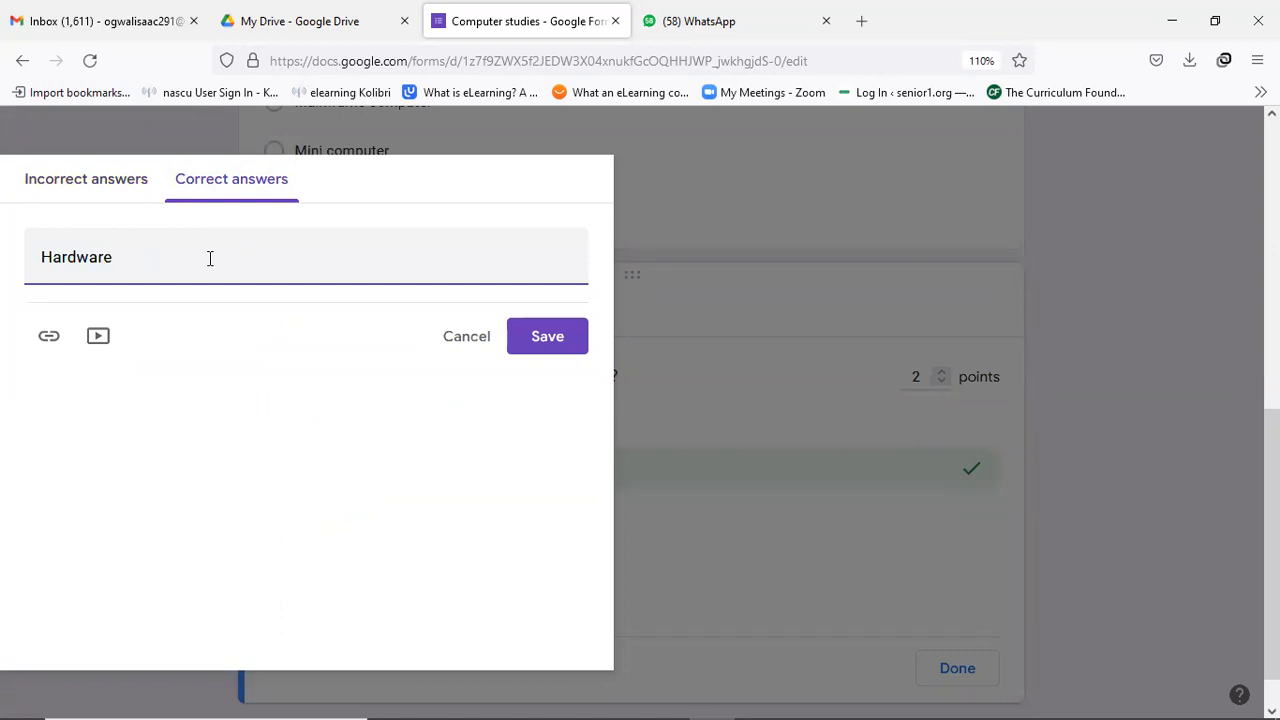
{"action": "left_click", "coordinate": [547, 337]}
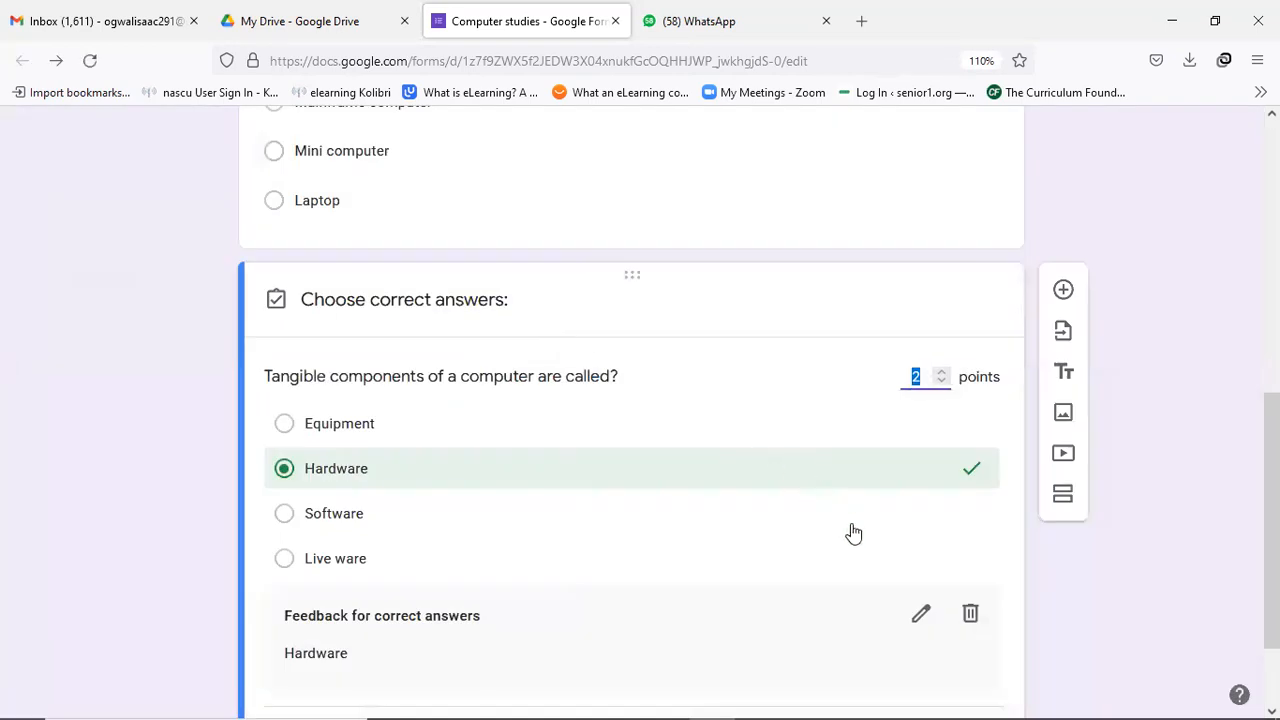
{"action": "scroll", "coordinate": [928, 625], "scroll_direction": "down", "scroll_amount": 1}
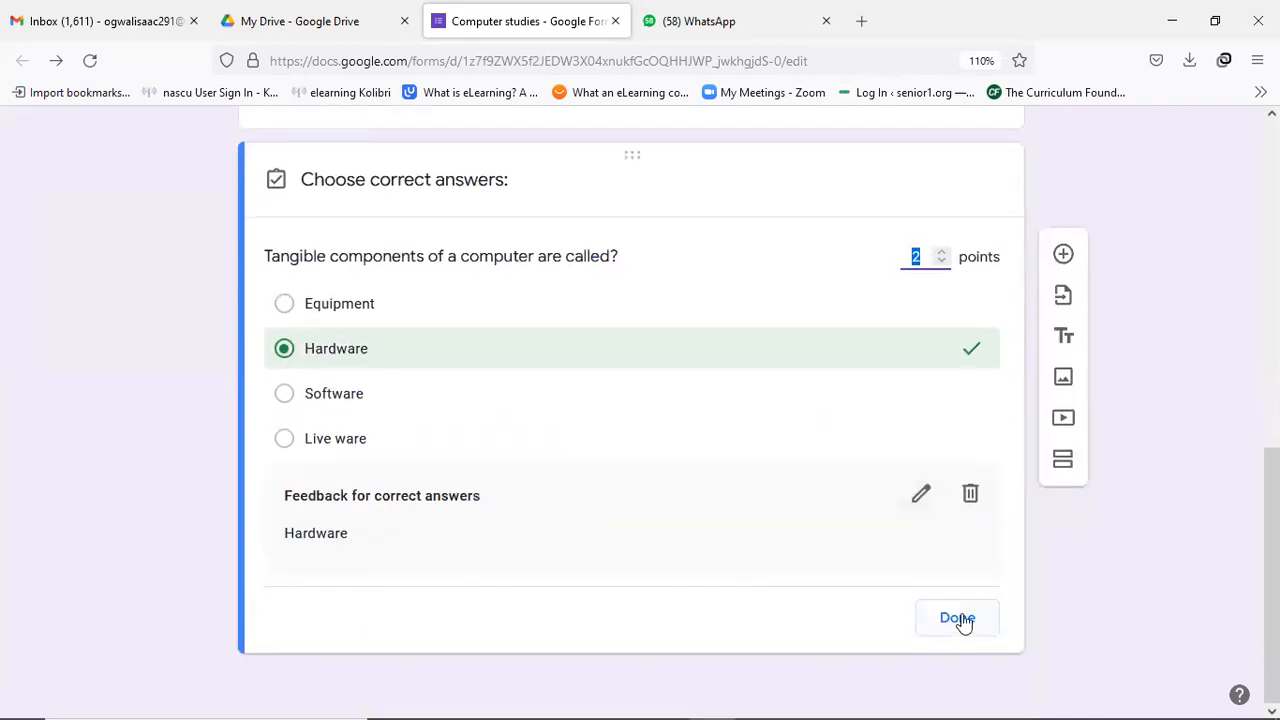
Close the answer key, leaving the quiz at 6 total points, and scroll back to the questions.
{"action": "left_click", "coordinate": [960, 624]}
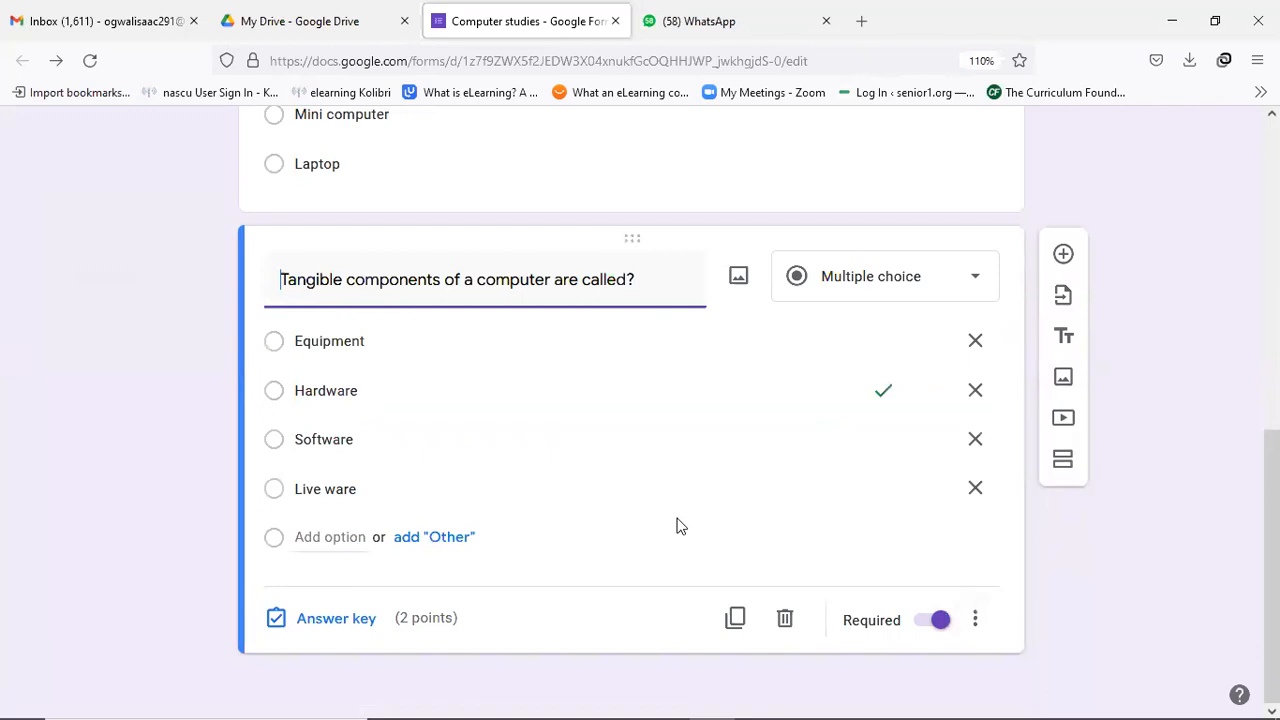
{"action": "scroll", "coordinate": [620, 437], "scroll_direction": "up", "scroll_amount": 1}
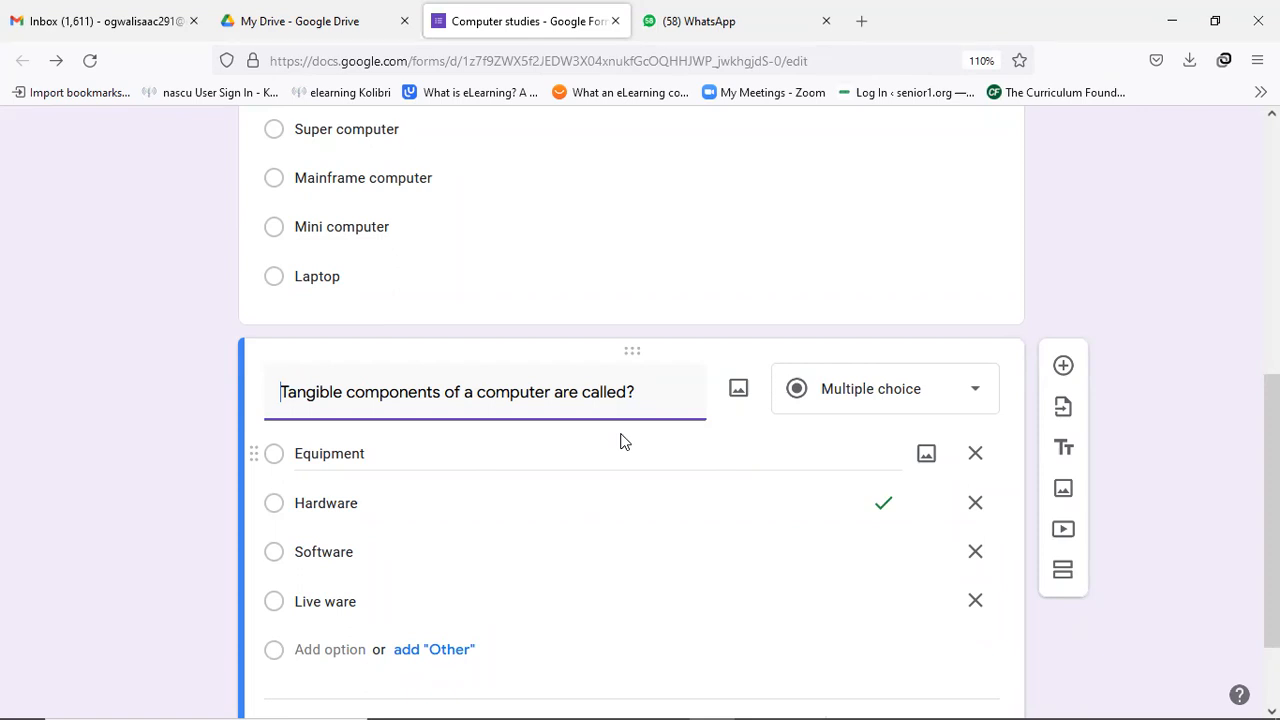
{"action": "scroll", "coordinate": [620, 441], "scroll_direction": "up", "scroll_amount": 5}
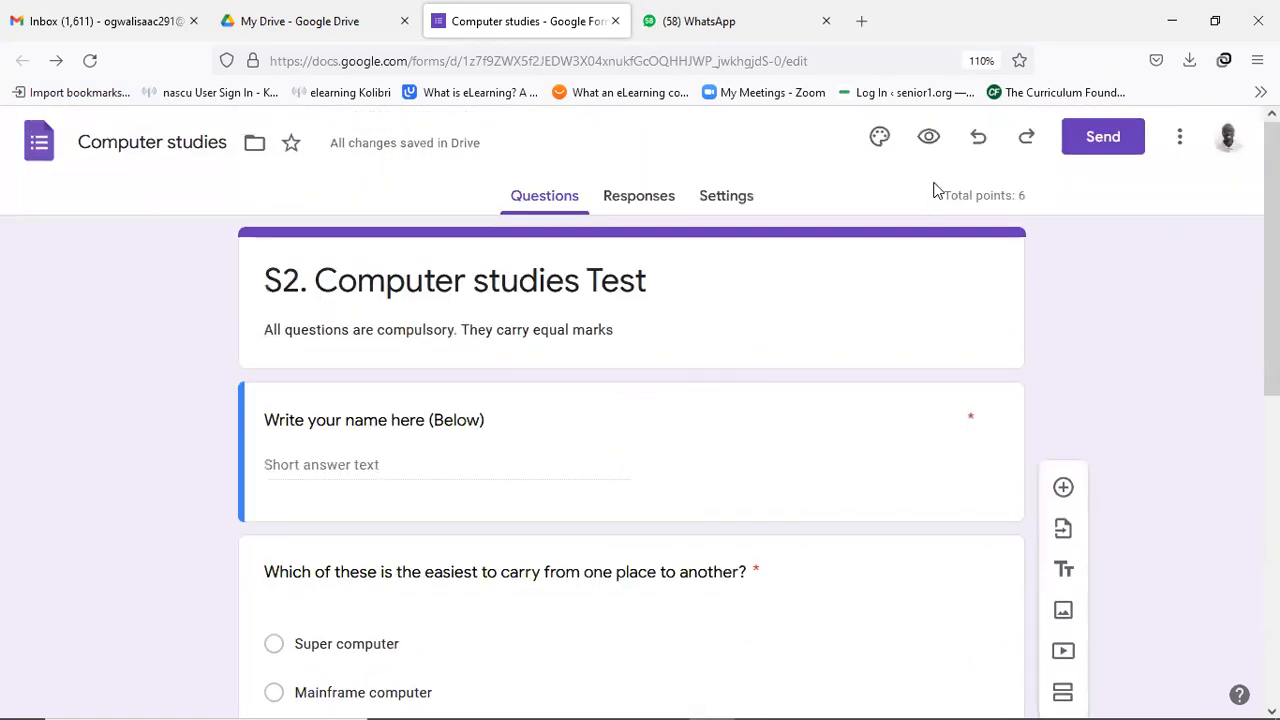
Preview the quiz and submit a test response answering Mainframe computer and Software.
{"action": "left_click", "coordinate": [929, 139]}
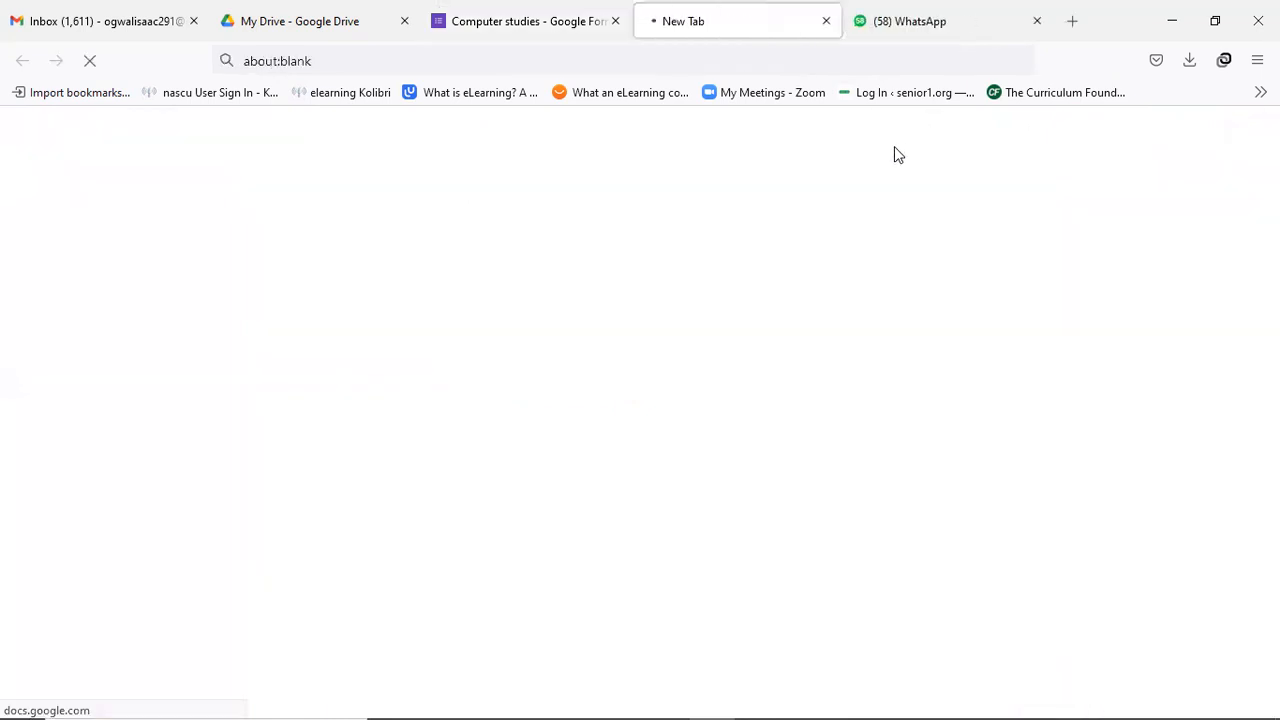
{"action": "left_click", "coordinate": [425, 425]}
{"action": "scroll", "coordinate": [473, 450], "scroll_direction": "down", "scroll_amount": 2}
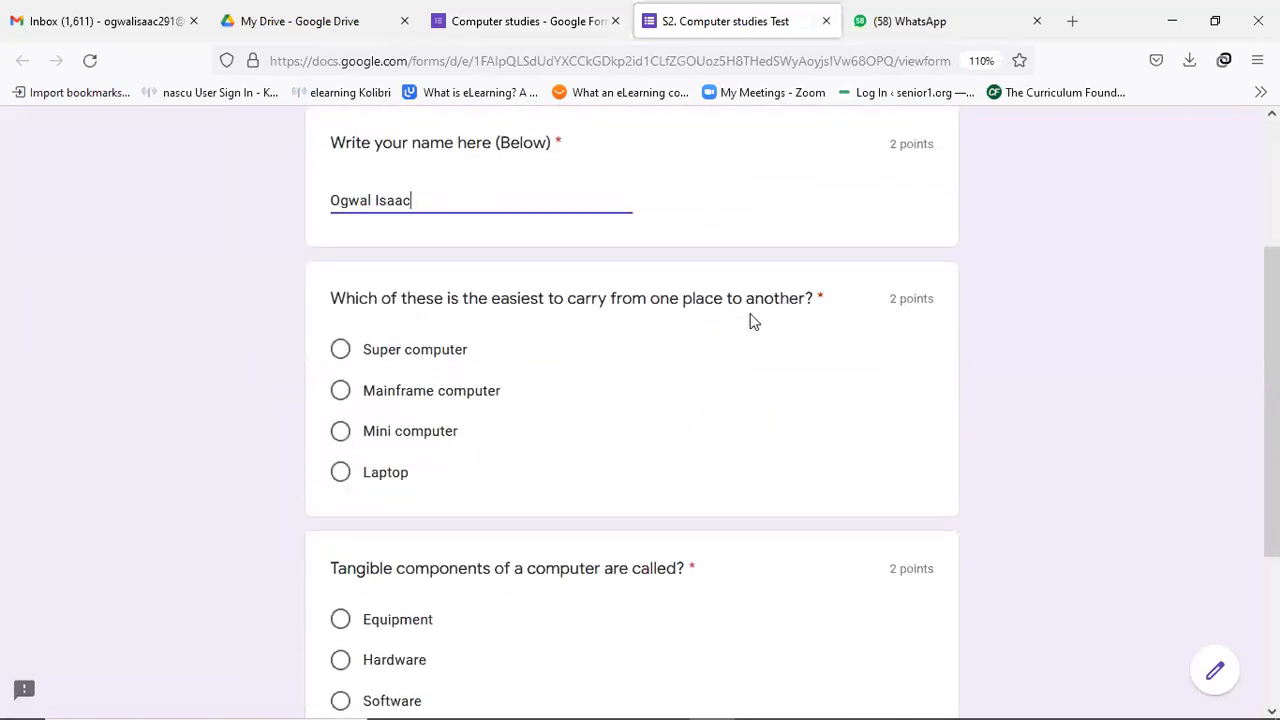
{"action": "left_click", "coordinate": [341, 392]}
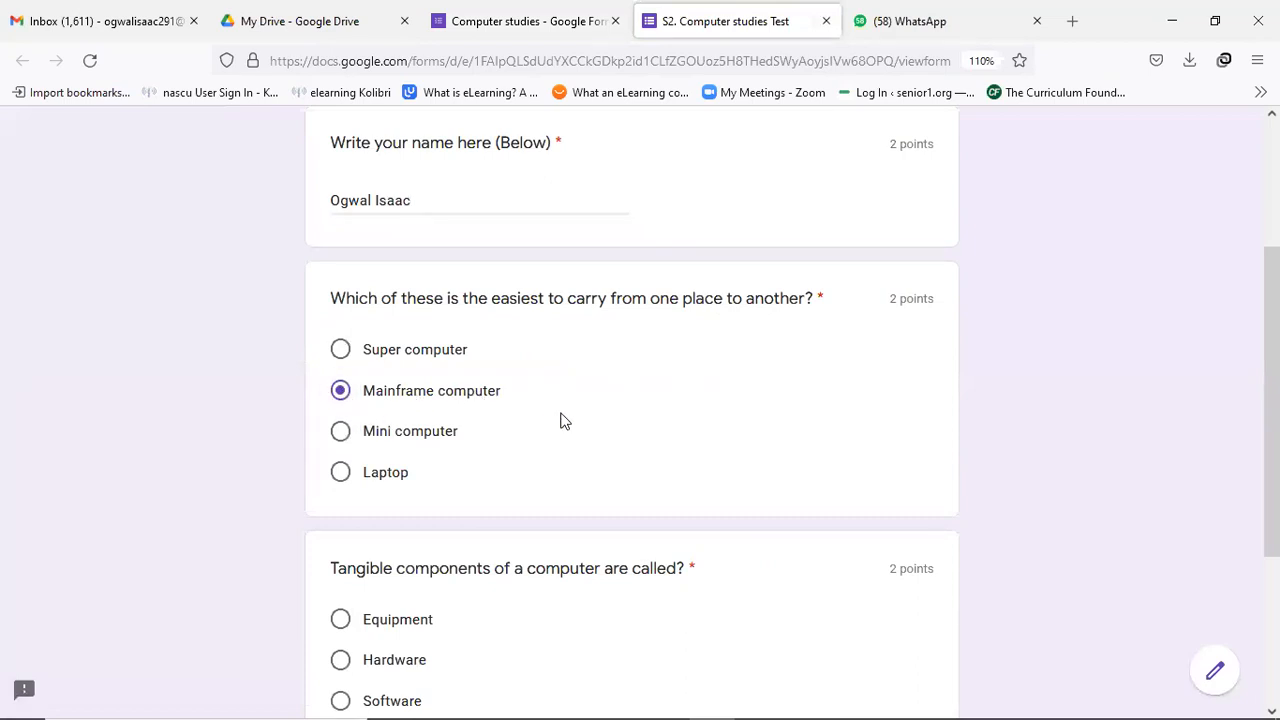
{"action": "scroll", "coordinate": [560, 420], "scroll_direction": "down", "scroll_amount": 2}
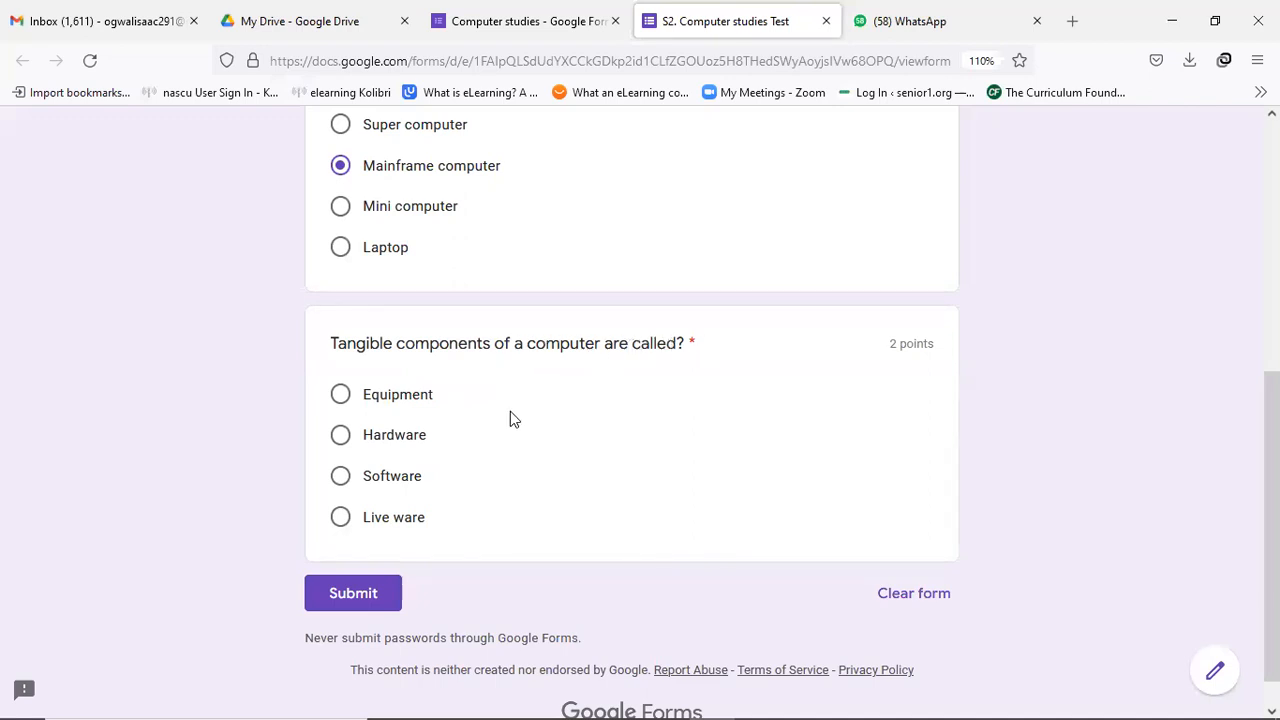
{"action": "left_click", "coordinate": [340, 480]}
{"action": "left_click", "coordinate": [376, 598]}
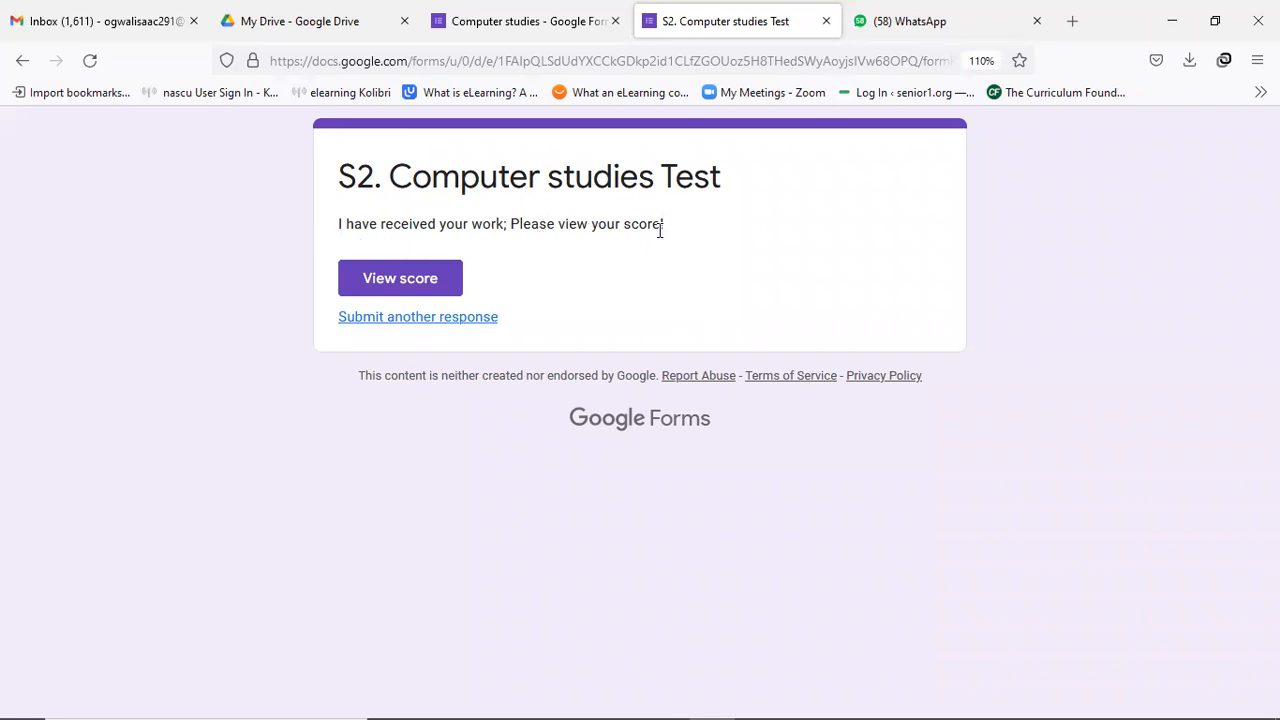
Review the graded response scoring 0/6, with Laptop and Hardware marked as correct answers.
{"action": "left_click", "coordinate": [418, 286]}
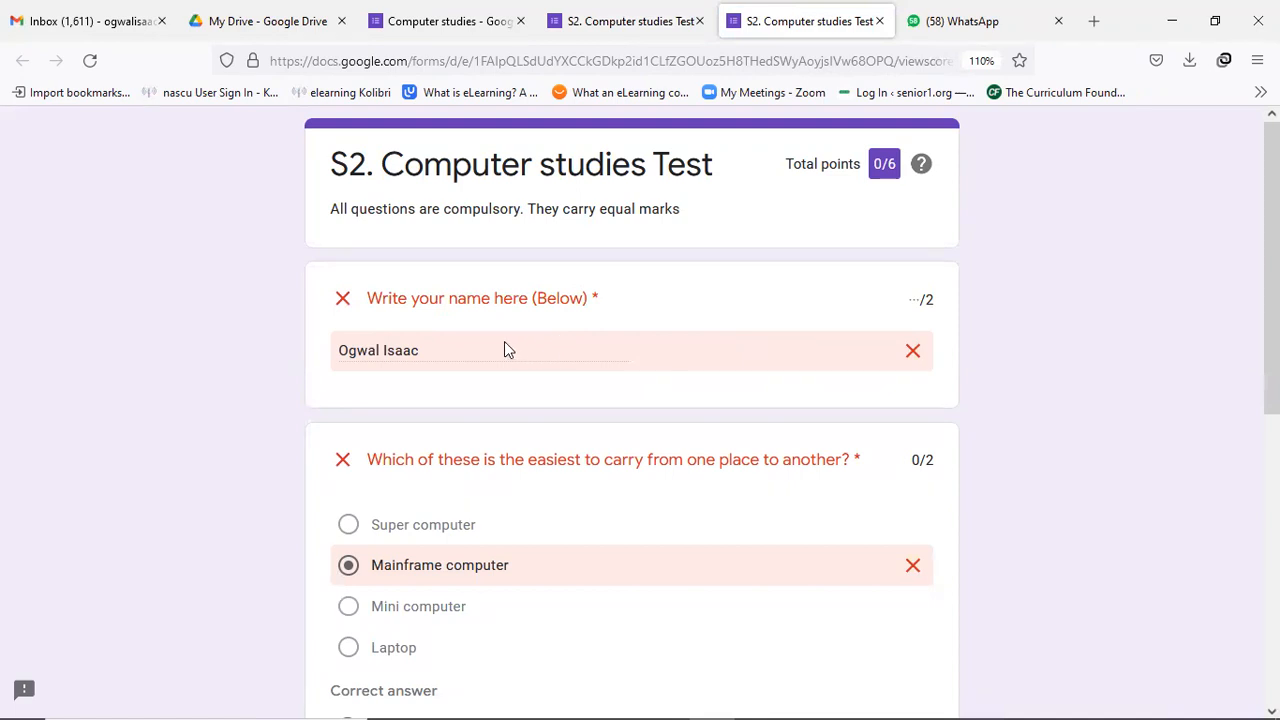
{"action": "scroll", "coordinate": [506, 349], "scroll_direction": "down", "scroll_amount": 2}
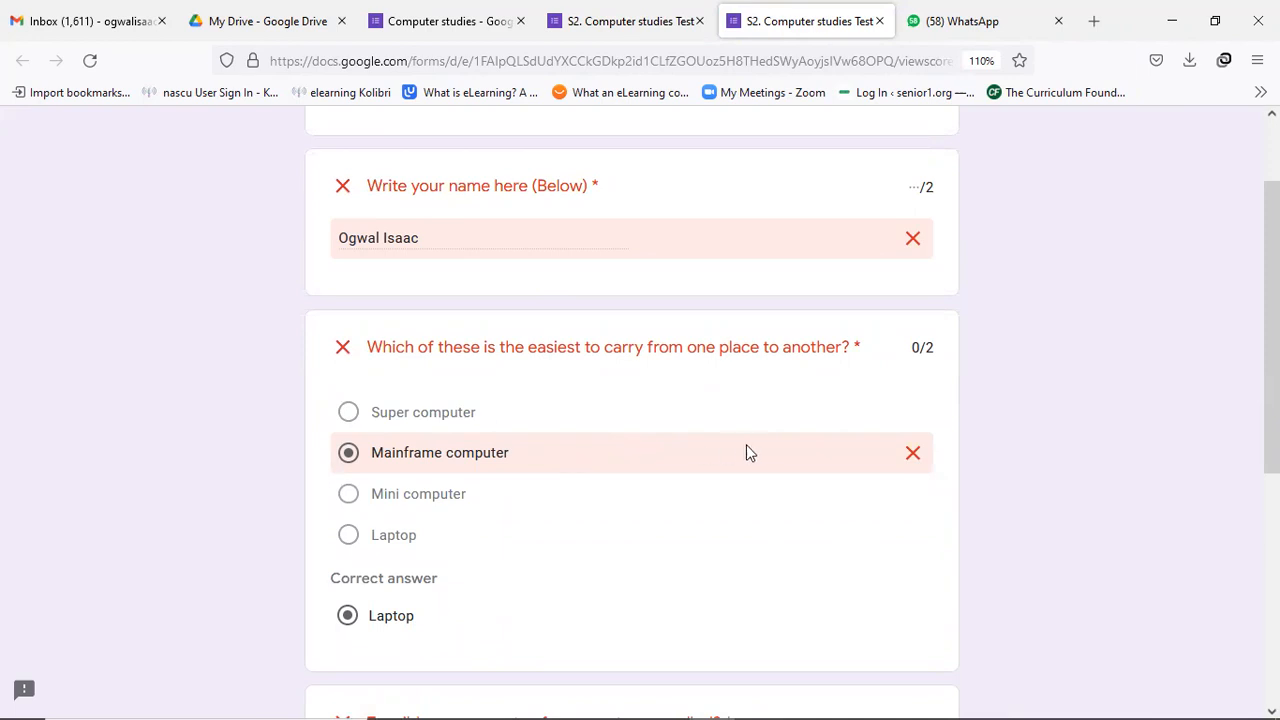
{"action": "scroll", "coordinate": [528, 560], "scroll_direction": "down", "scroll_amount": 5}
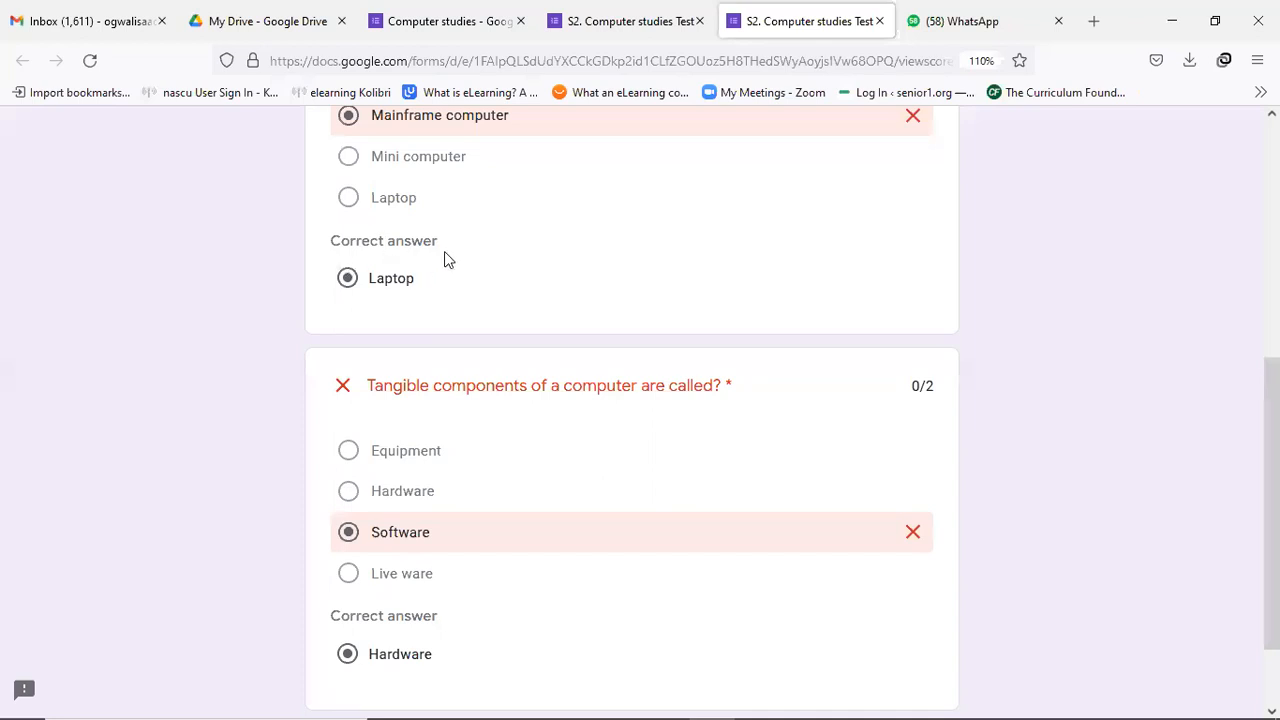
{"action": "scroll", "coordinate": [449, 262], "scroll_direction": "up", "scroll_amount": 2}
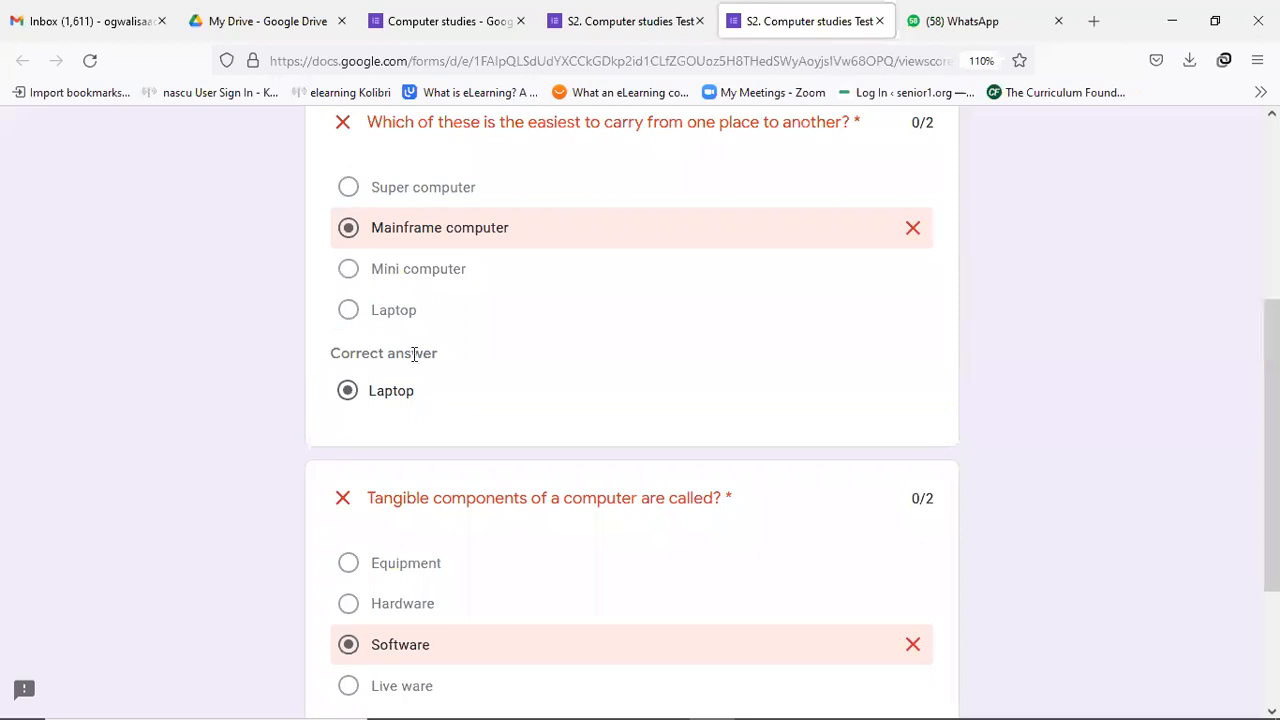
{"action": "scroll", "coordinate": [440, 405], "scroll_direction": "down", "scroll_amount": 3}
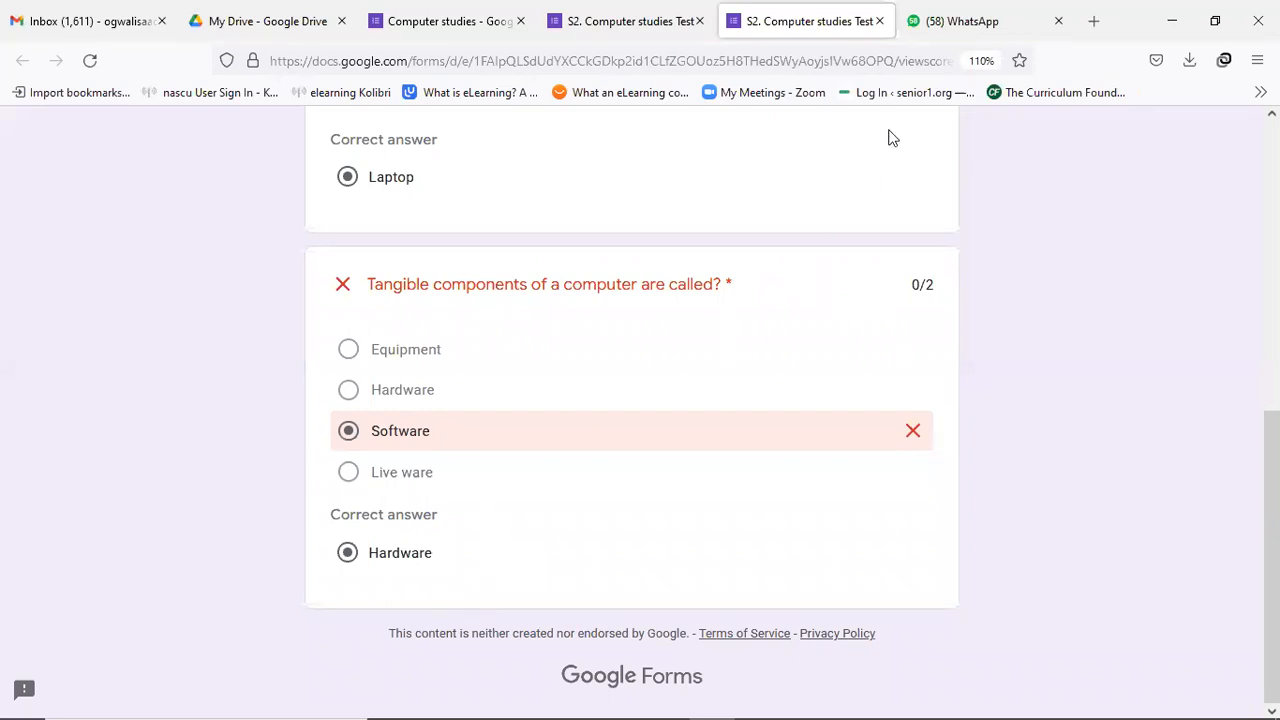
Close the score page and view the Responses summary: 1 response averaging 0 of 6 points.
{"action": "left_click", "coordinate": [879, 21]}
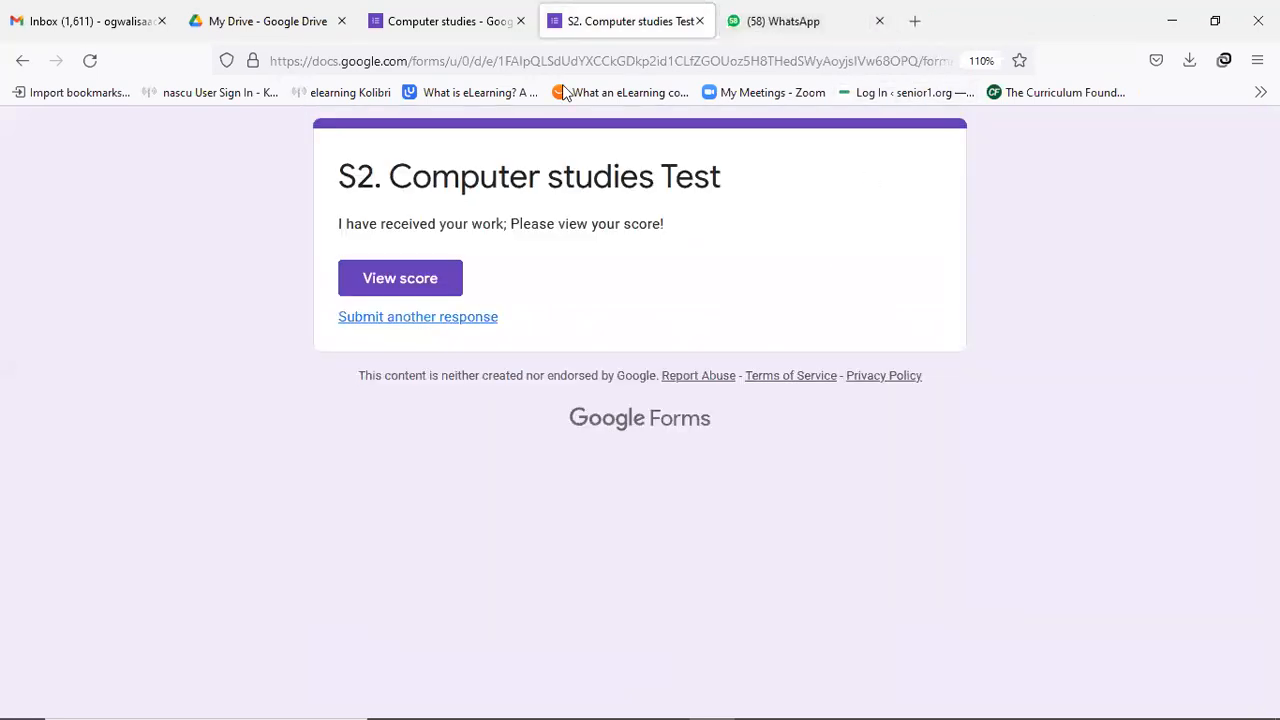
{"action": "left_click", "coordinate": [493, 32]}
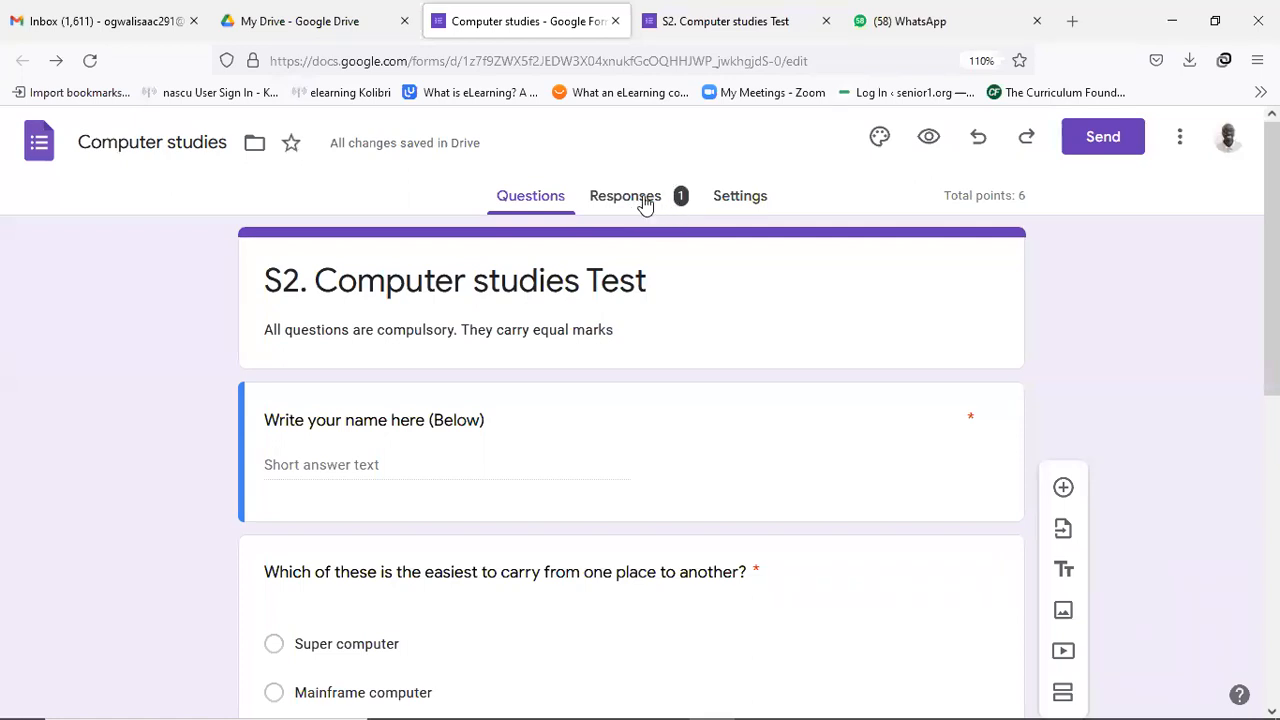
{"action": "left_click", "coordinate": [645, 200]}
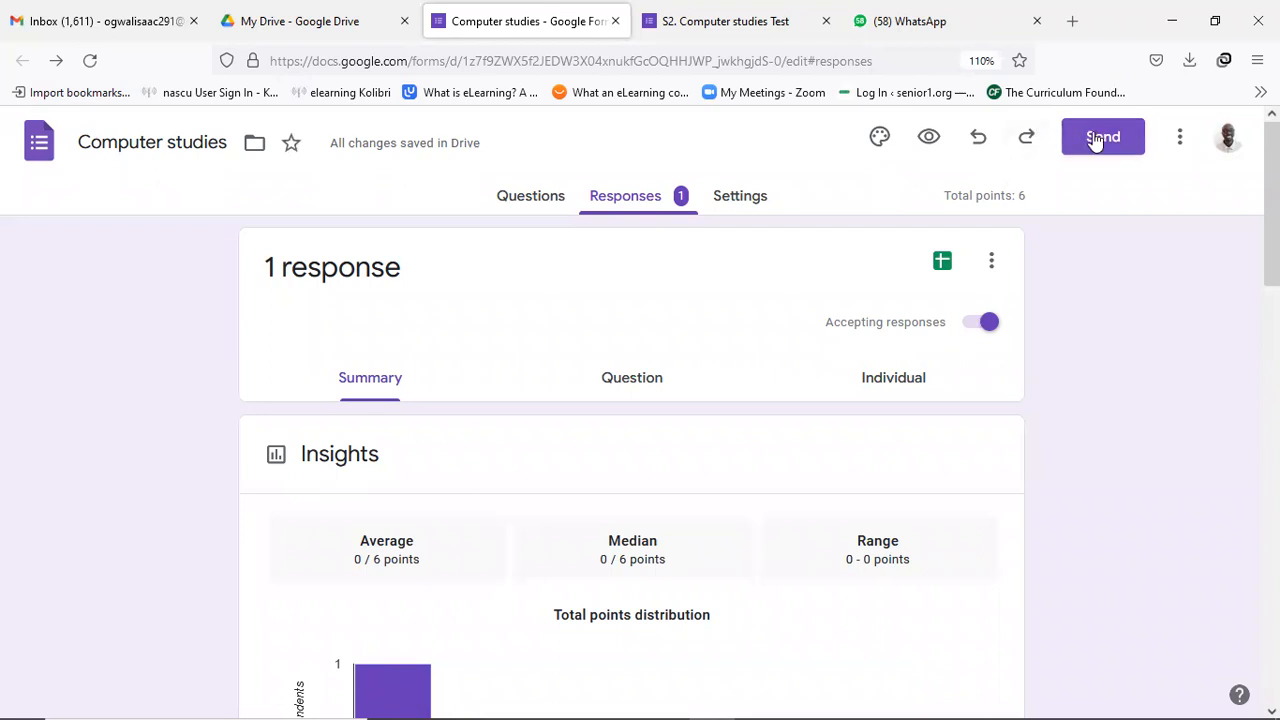
Compare the Send form sharing options, then shorten the quiz link and copy it.
{"action": "left_click", "coordinate": [1100, 138]}
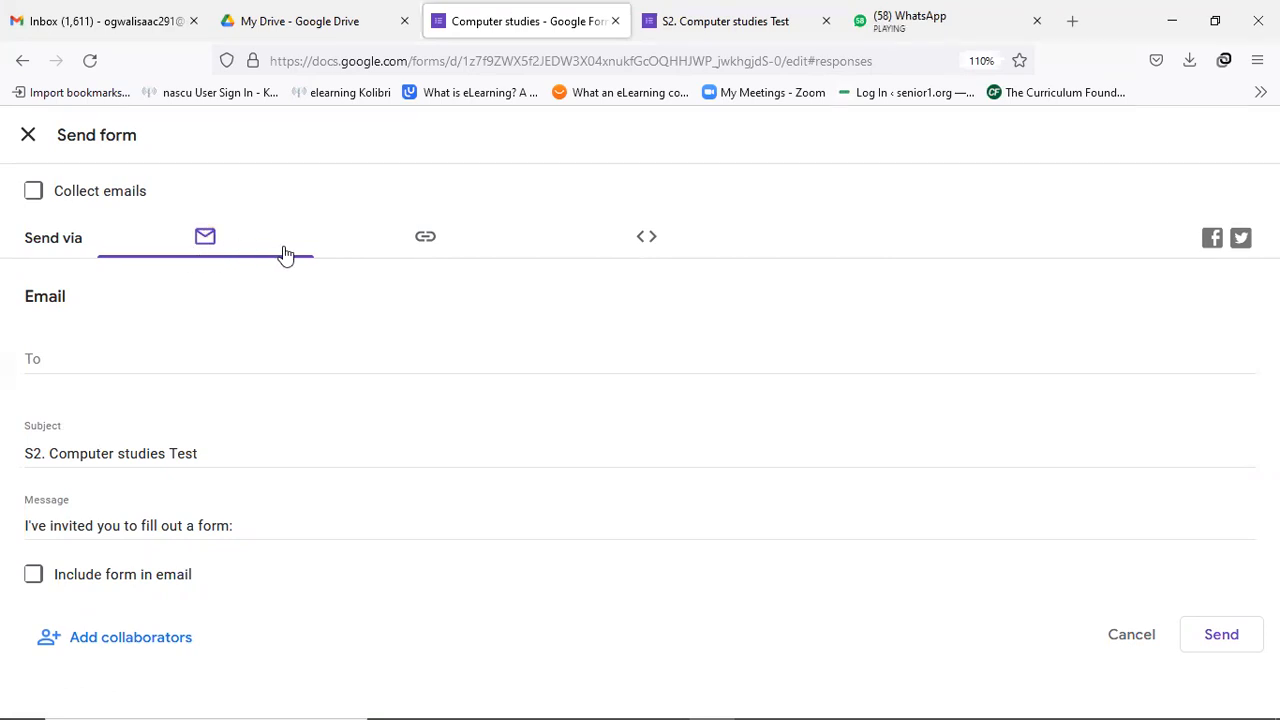
{"action": "left_click", "coordinate": [428, 242]}
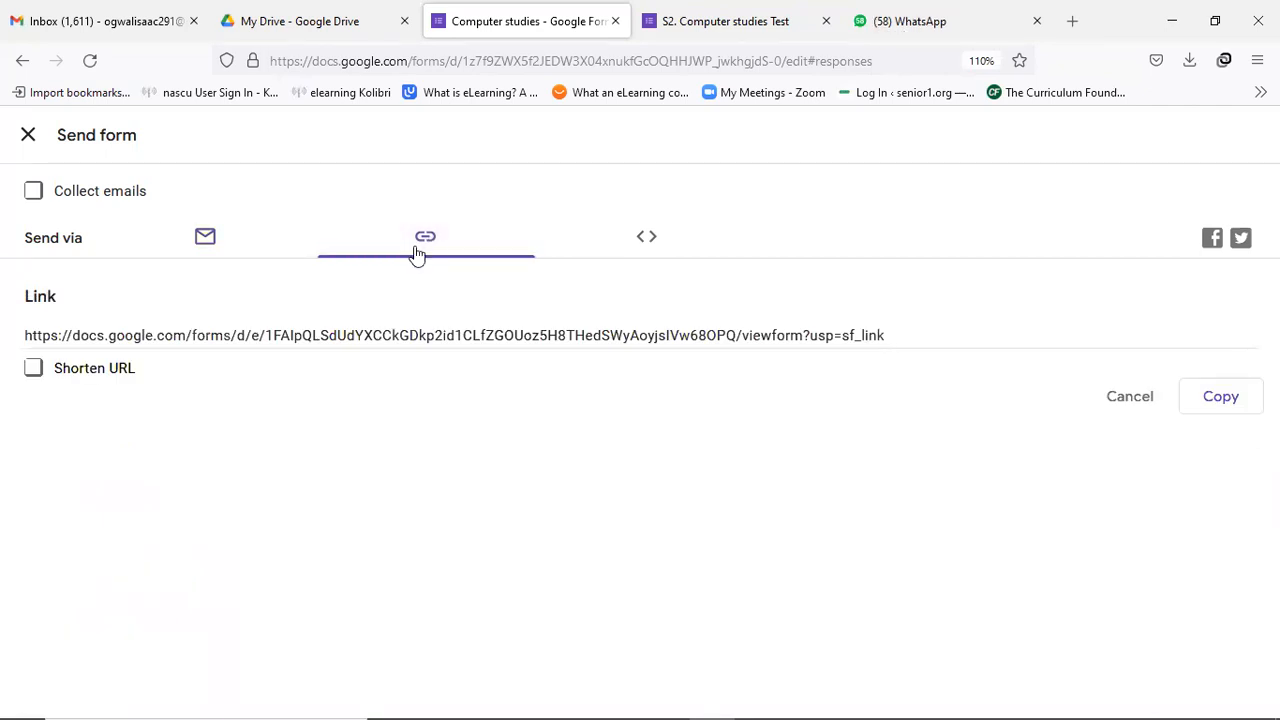
{"action": "left_click", "coordinate": [647, 246]}
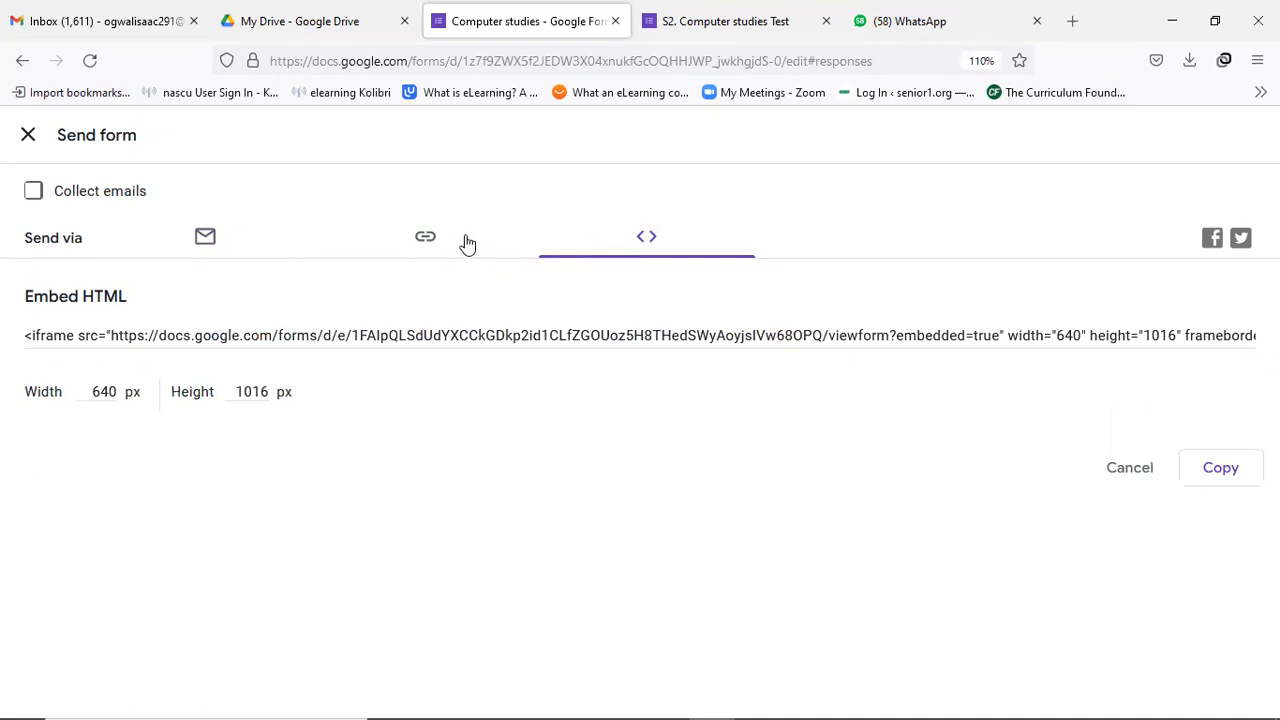
{"action": "left_click", "coordinate": [420, 242]}
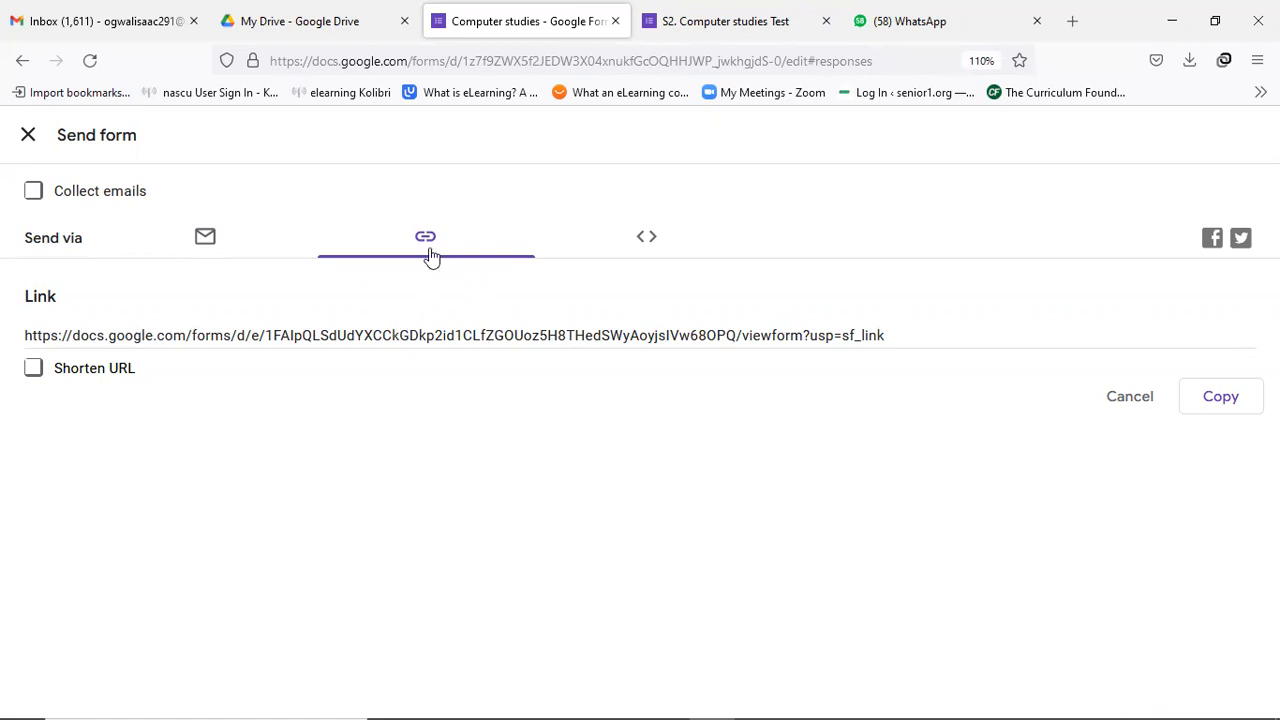
{"action": "left_click", "coordinate": [33, 370]}
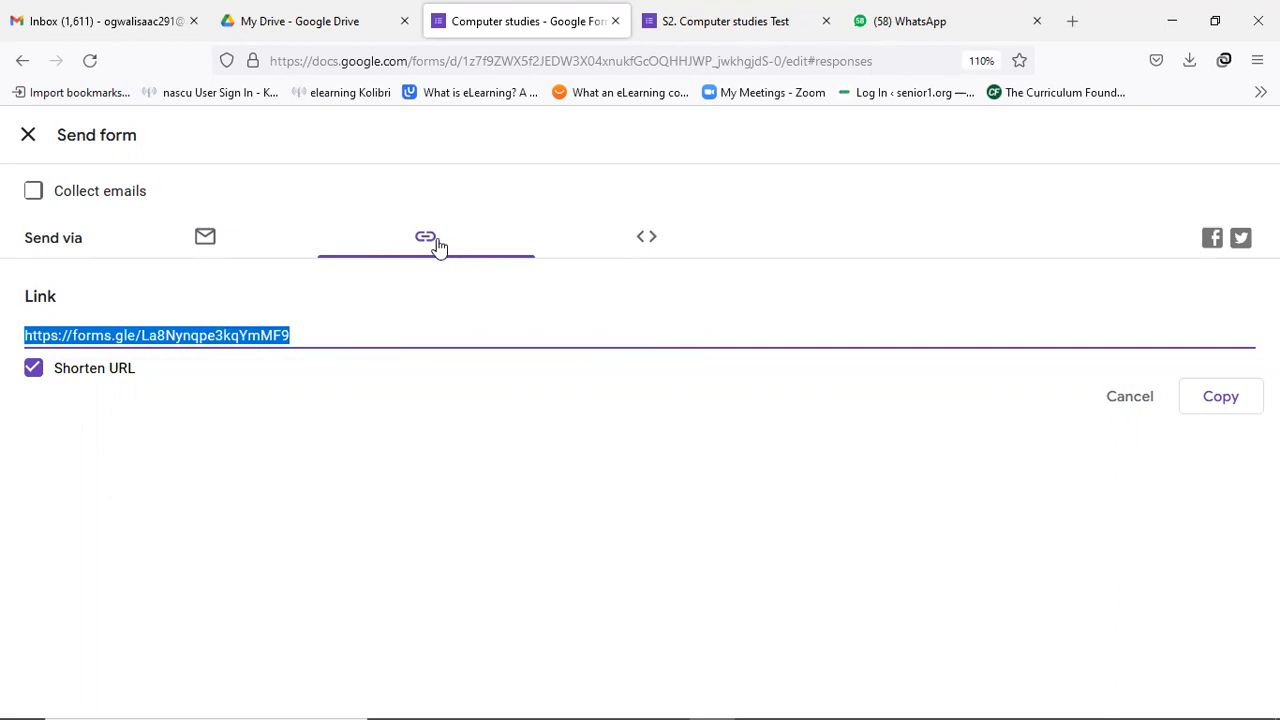
{"action": "left_click", "coordinate": [1219, 398]}
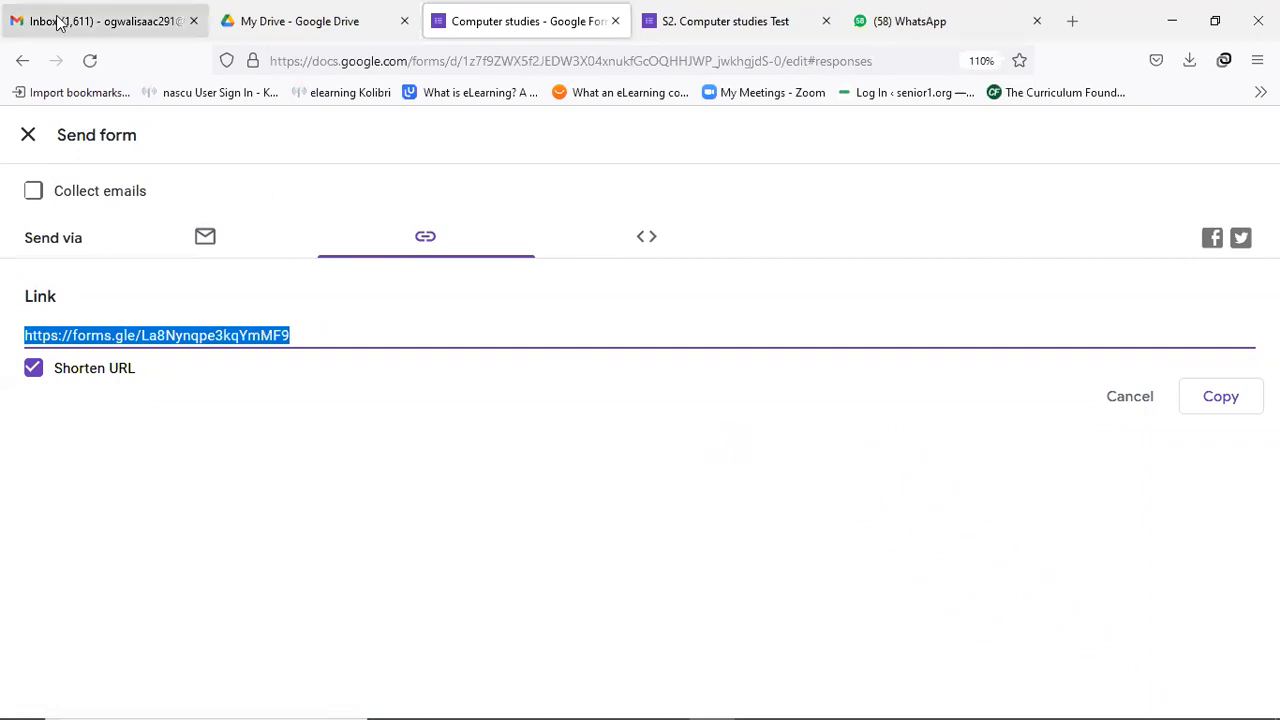
Email the quiz invitation to a suggested contact with the prefilled subject and message.
{"action": "left_click", "coordinate": [207, 239]}
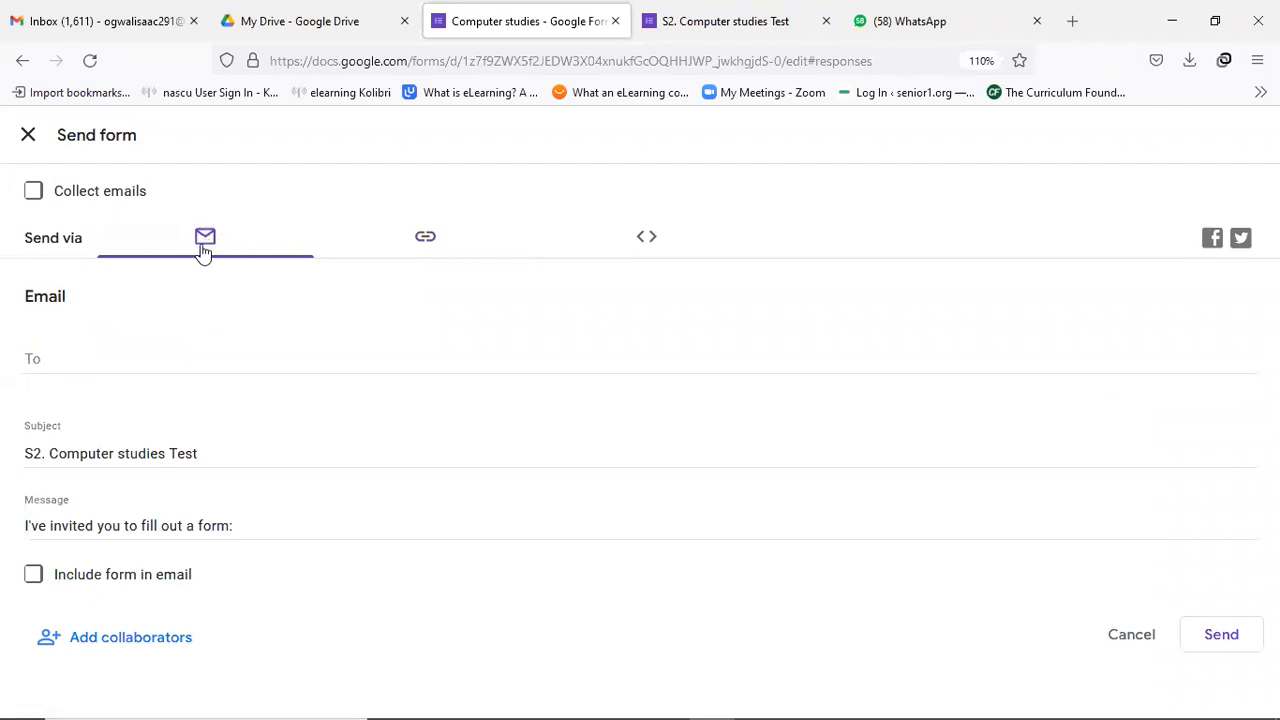
{"action": "left_click", "coordinate": [104, 360]}
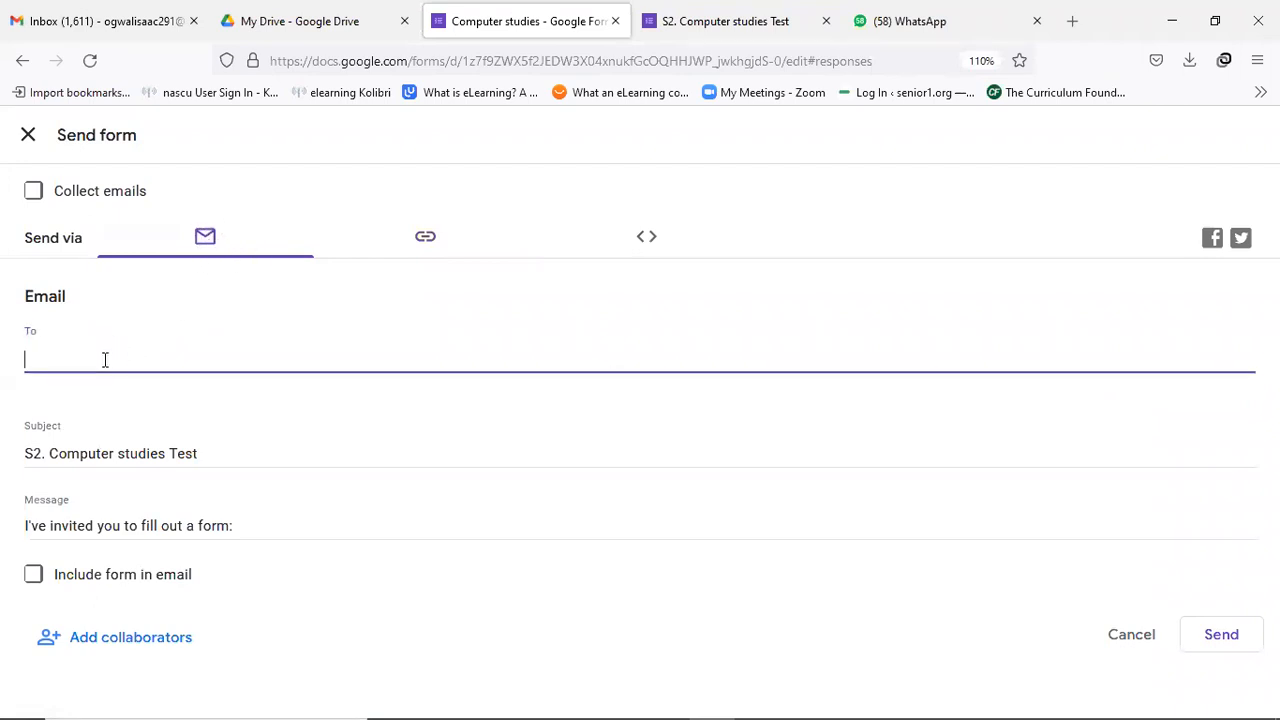
{"action": "type", "text": "dum"}
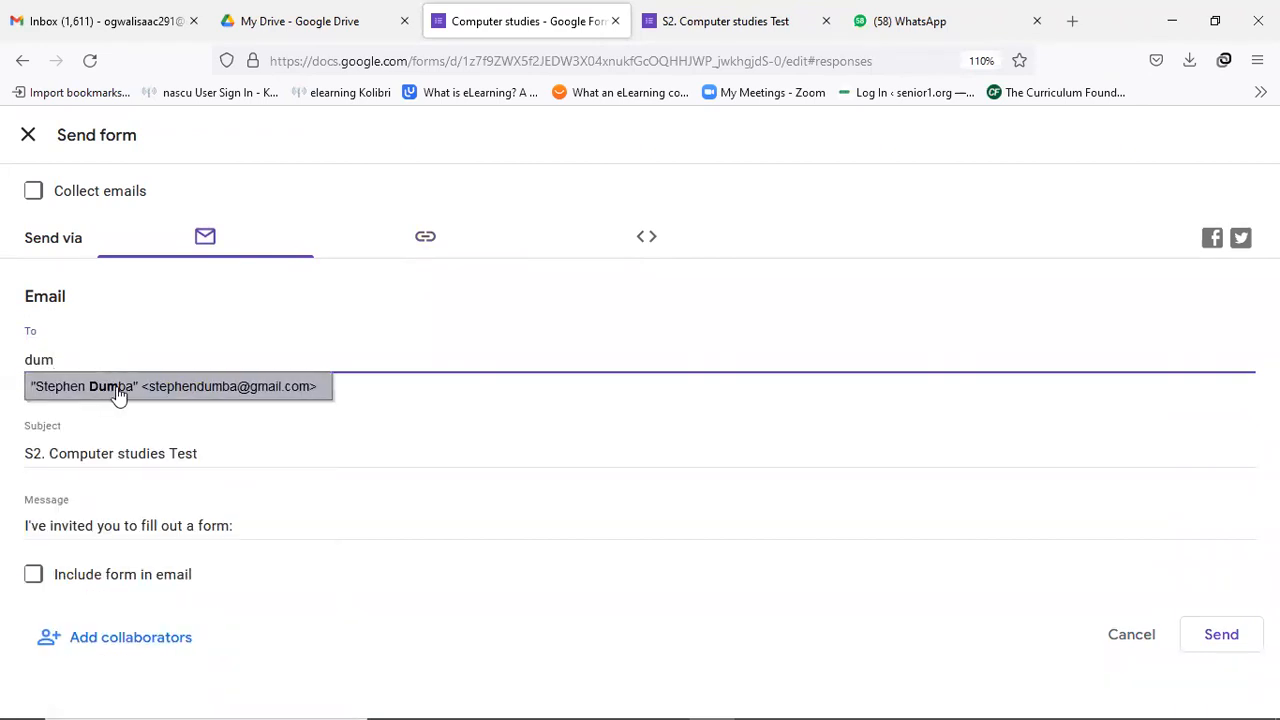
{"action": "left_click", "coordinate": [117, 388]}
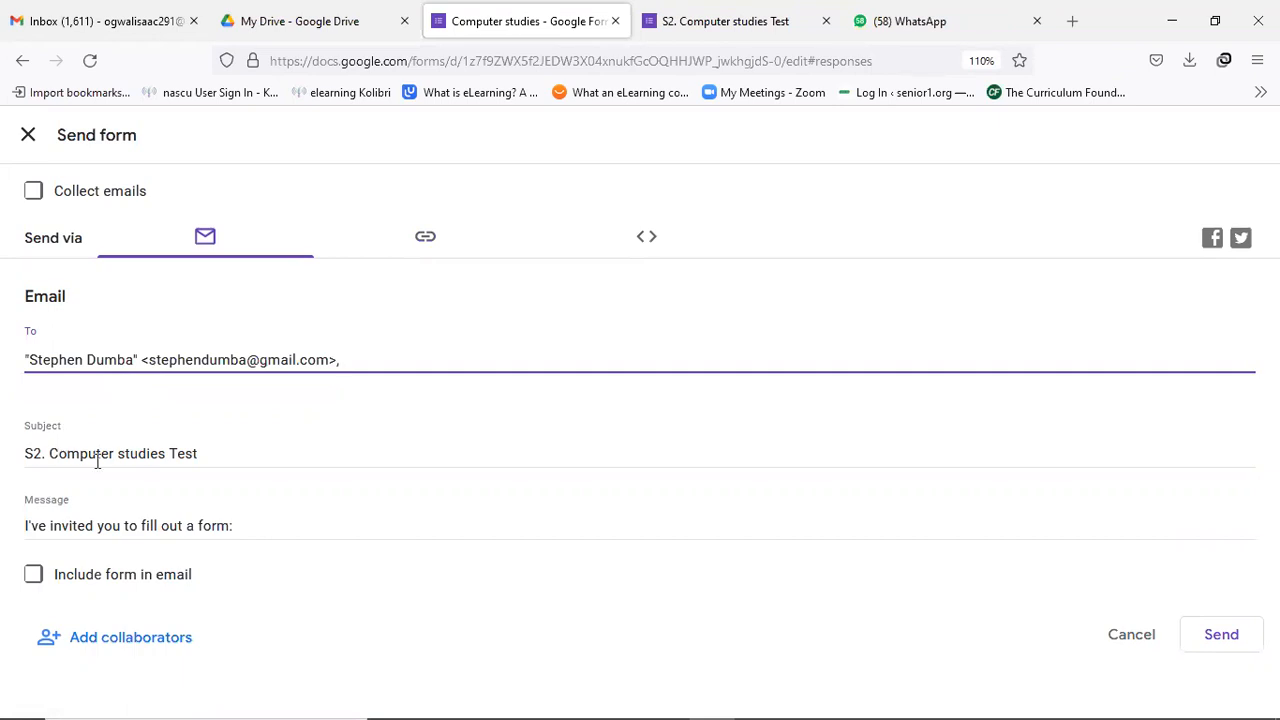
{"action": "left_click", "coordinate": [262, 521]}
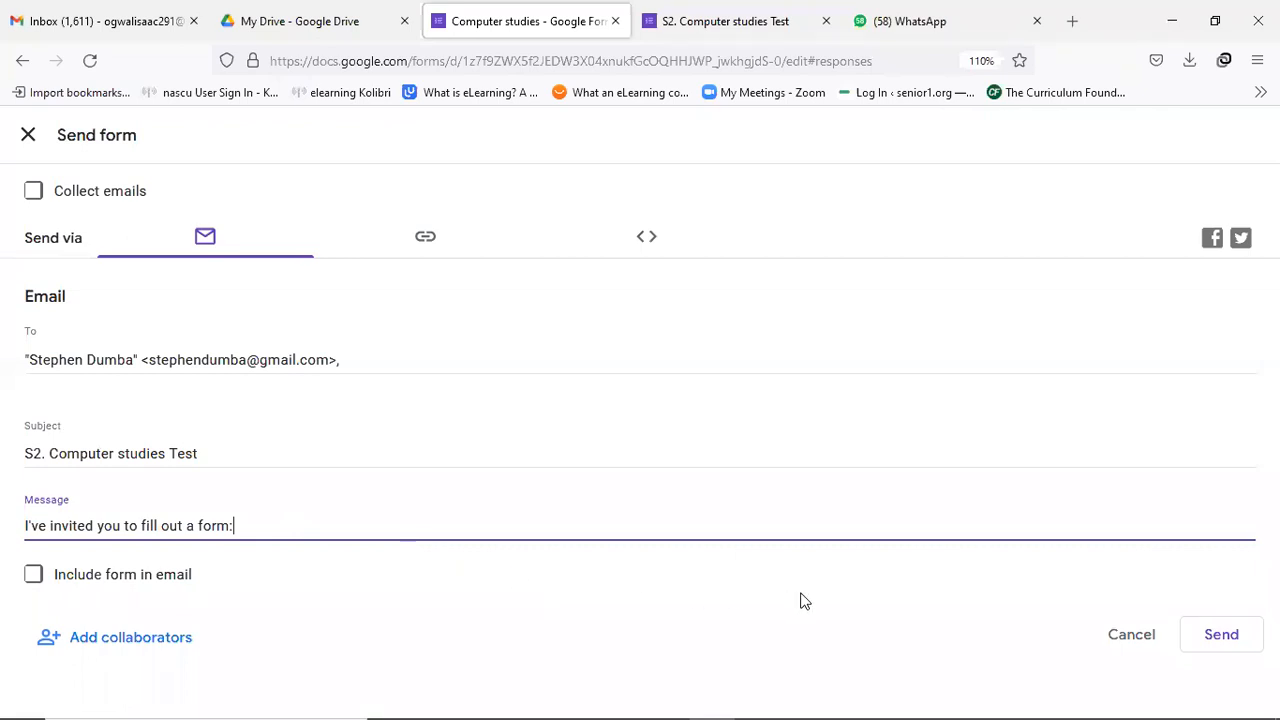
{"action": "left_click", "coordinate": [1219, 637]}
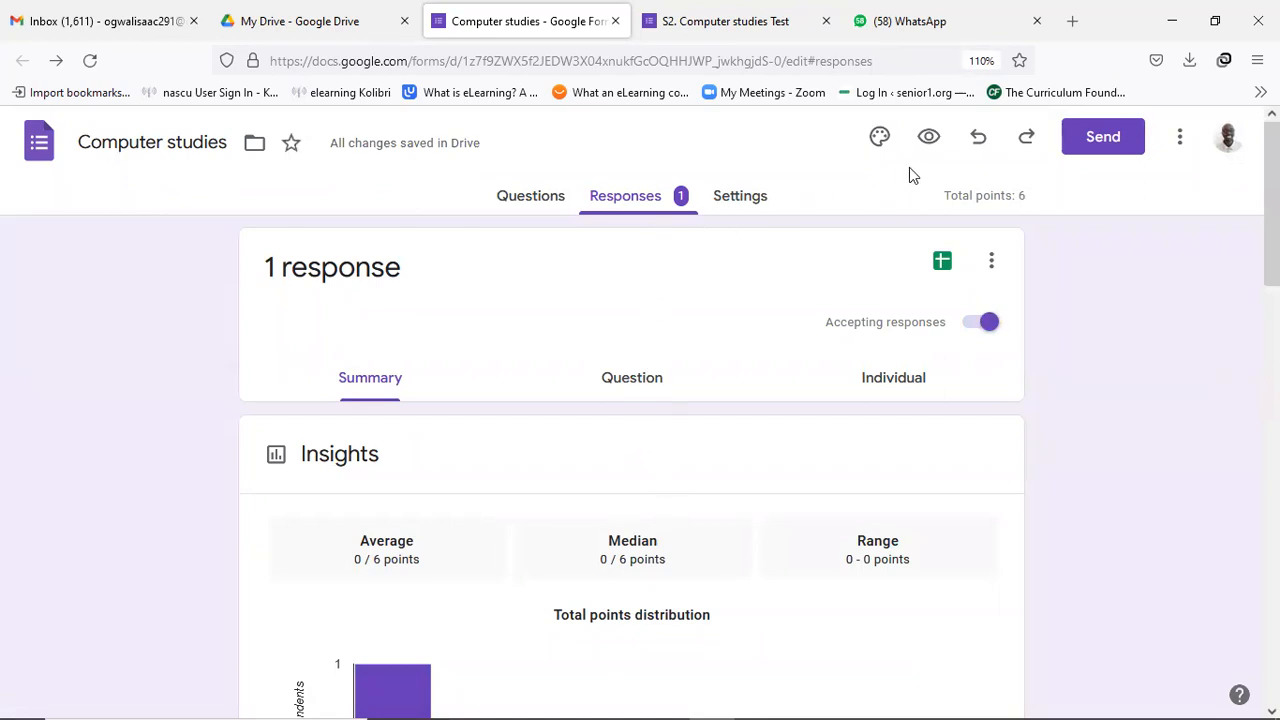
Copy the shortened forms.gle quiz link again and switch to the WhatsApp group chat.
{"action": "left_click", "coordinate": [1115, 140]}
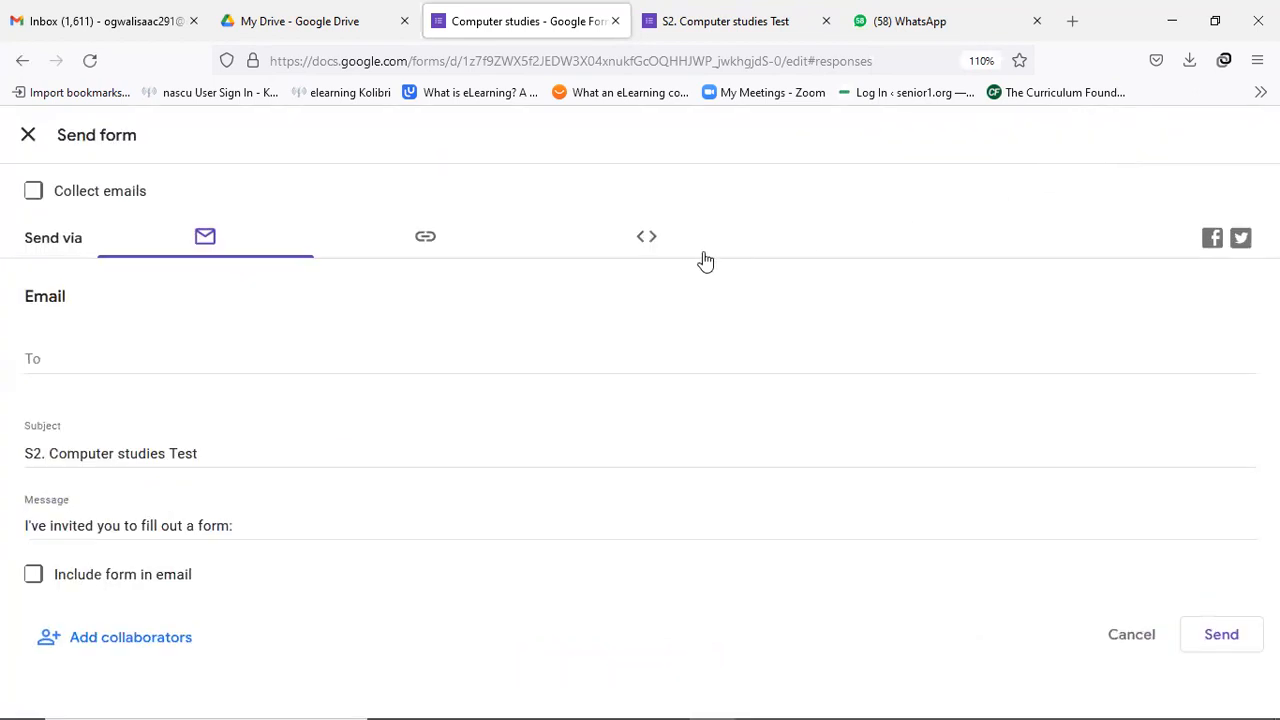
{"action": "left_click", "coordinate": [428, 240]}
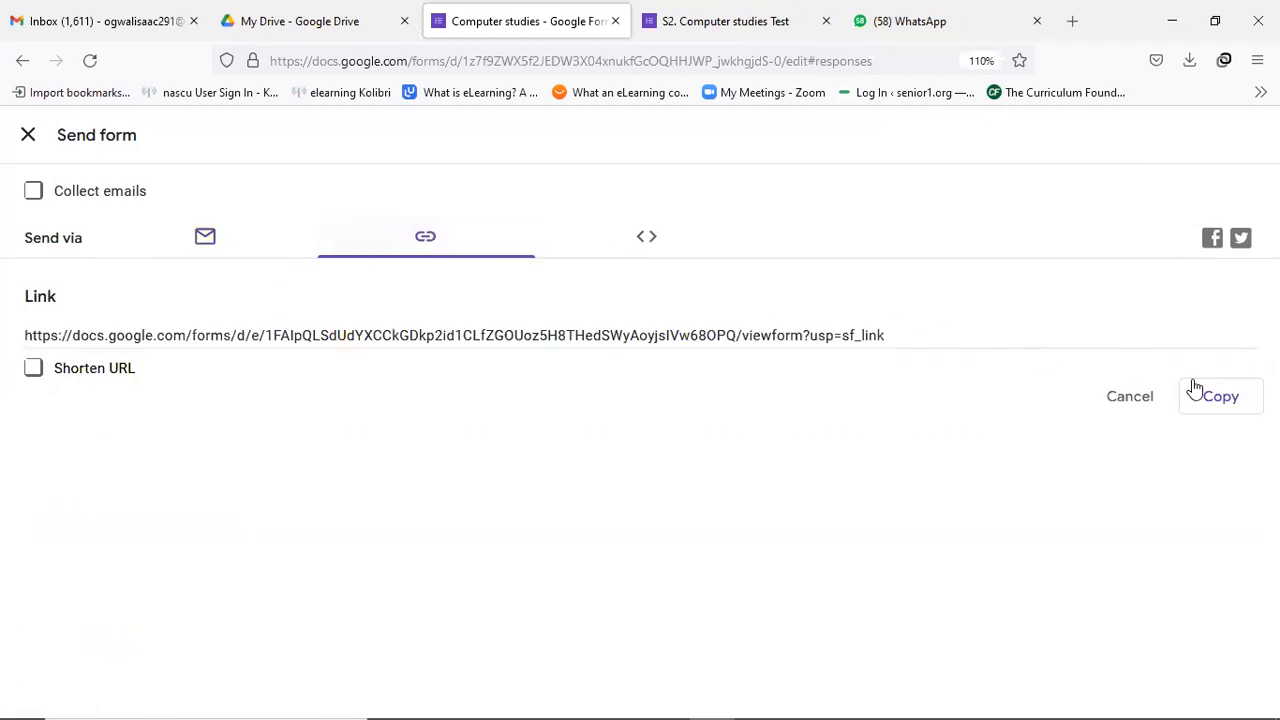
{"action": "left_click", "coordinate": [1221, 397]}
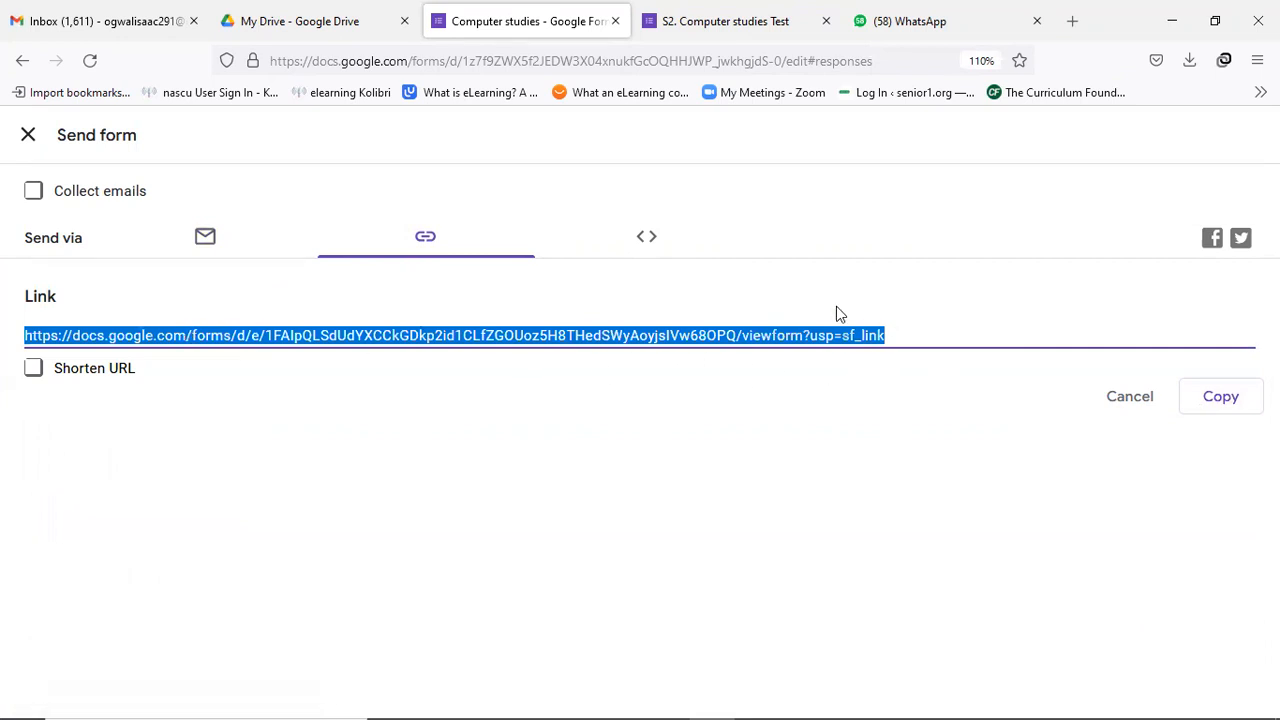
{"action": "left_click", "coordinate": [33, 372]}
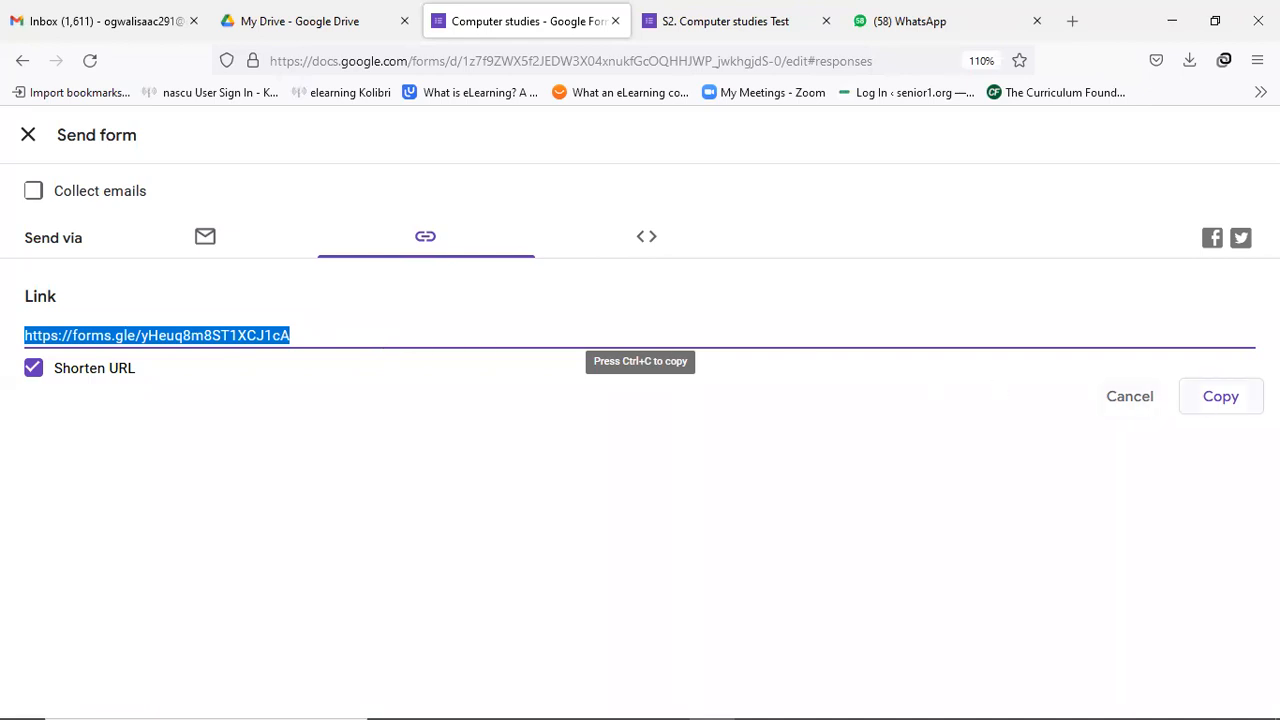
{"action": "left_click", "coordinate": [1226, 398]}
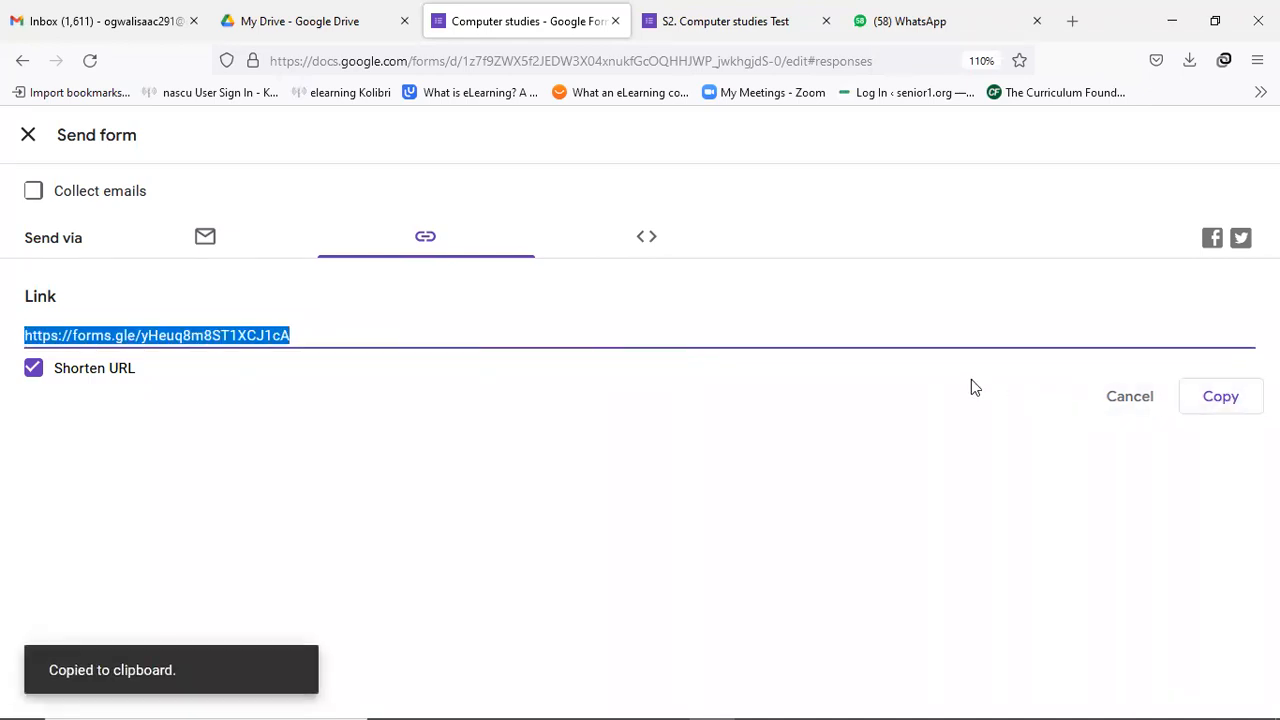
{"action": "left_click", "coordinate": [908, 30]}
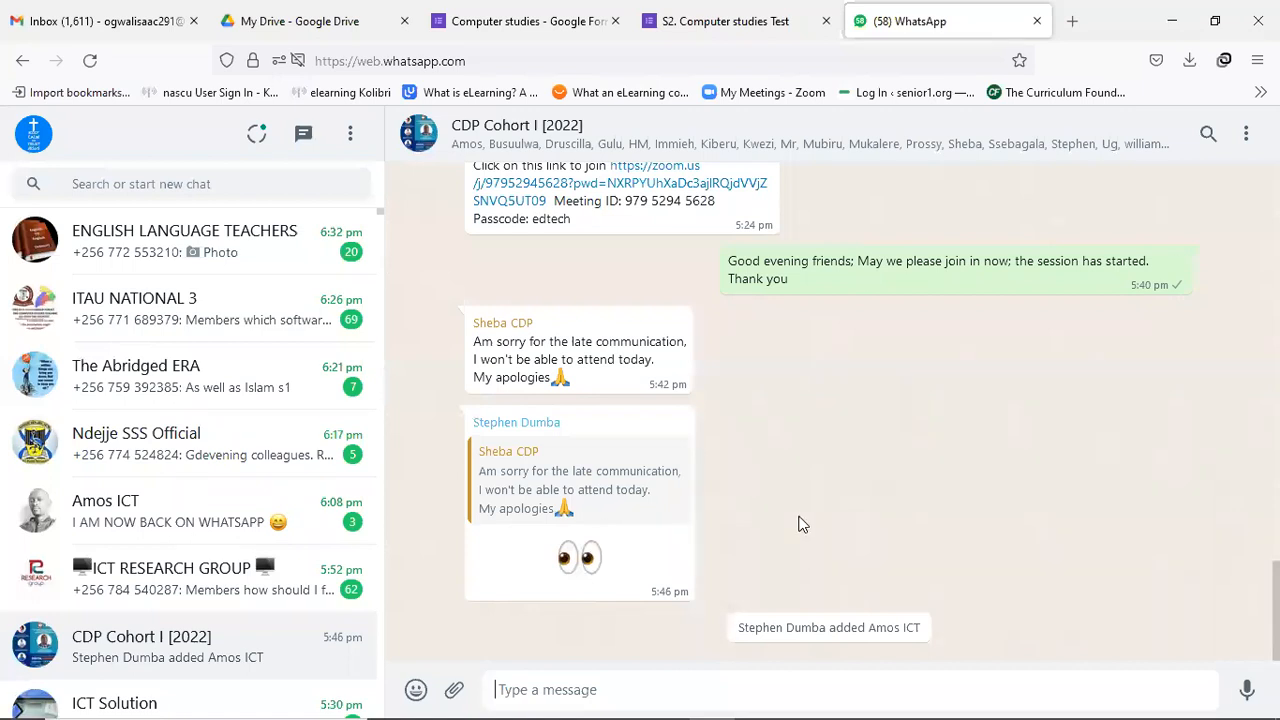
Paste and send the shortened quiz link in the WhatsApp group, then return to the Forms tab.
{"action": "left_click", "coordinate": [536, 692]}
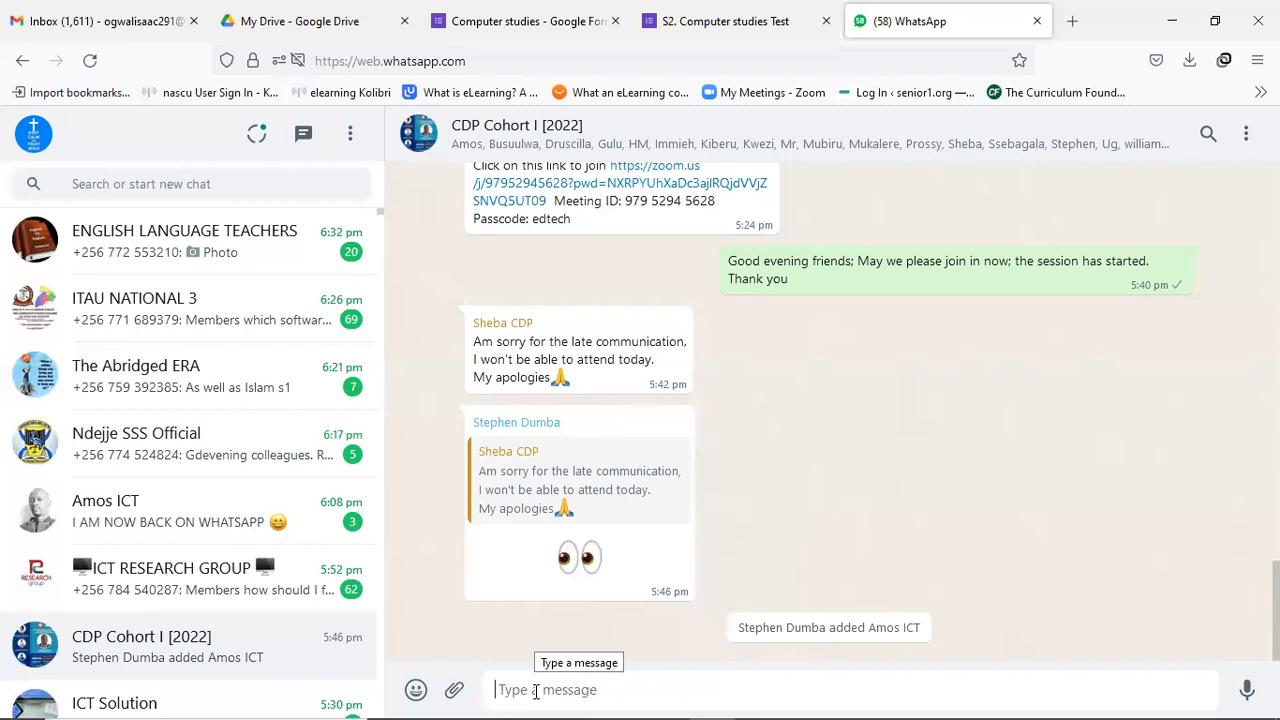
{"action": "key", "text": "ctrl+v"}
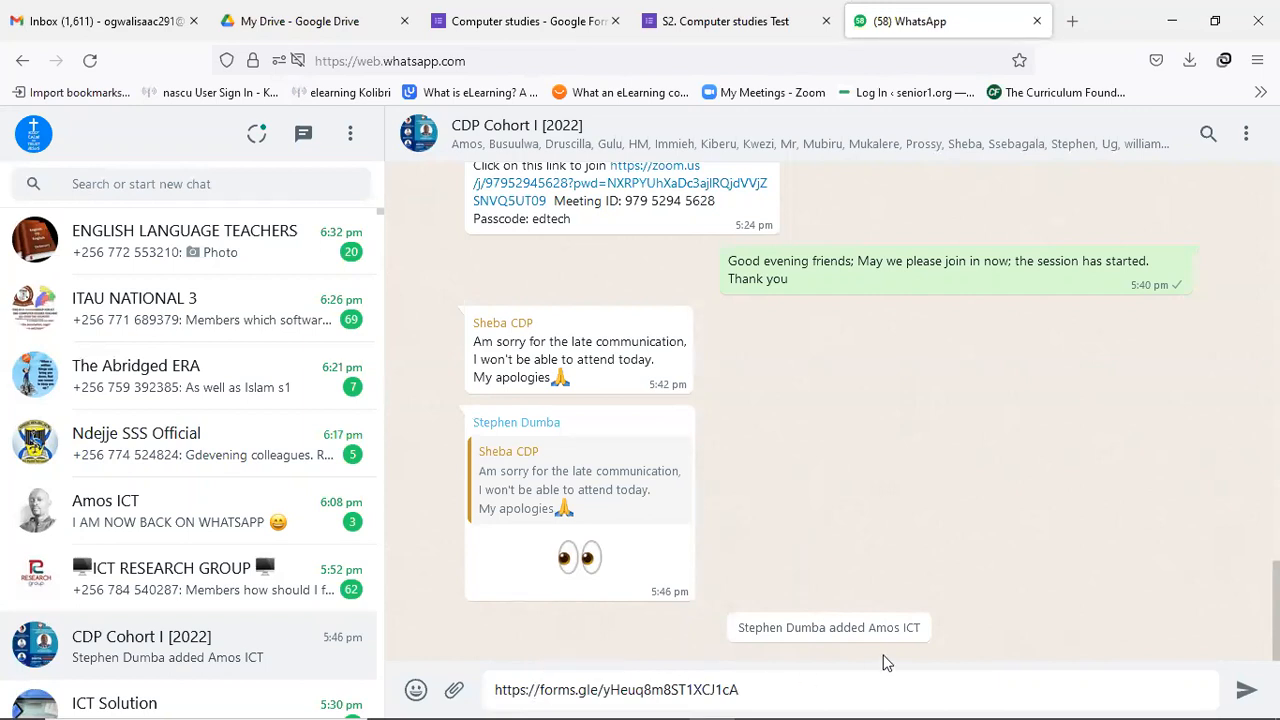
{"action": "left_click", "coordinate": [1246, 692]}
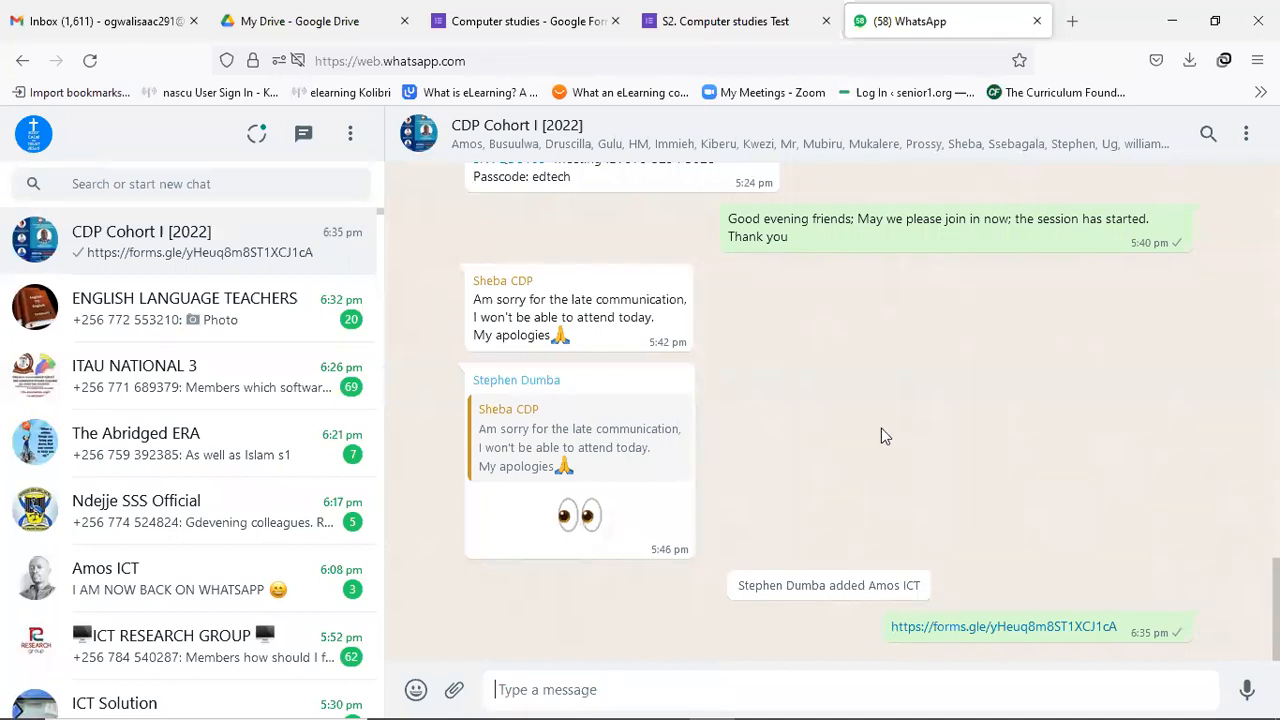
{"action": "left_click", "coordinate": [546, 38]}
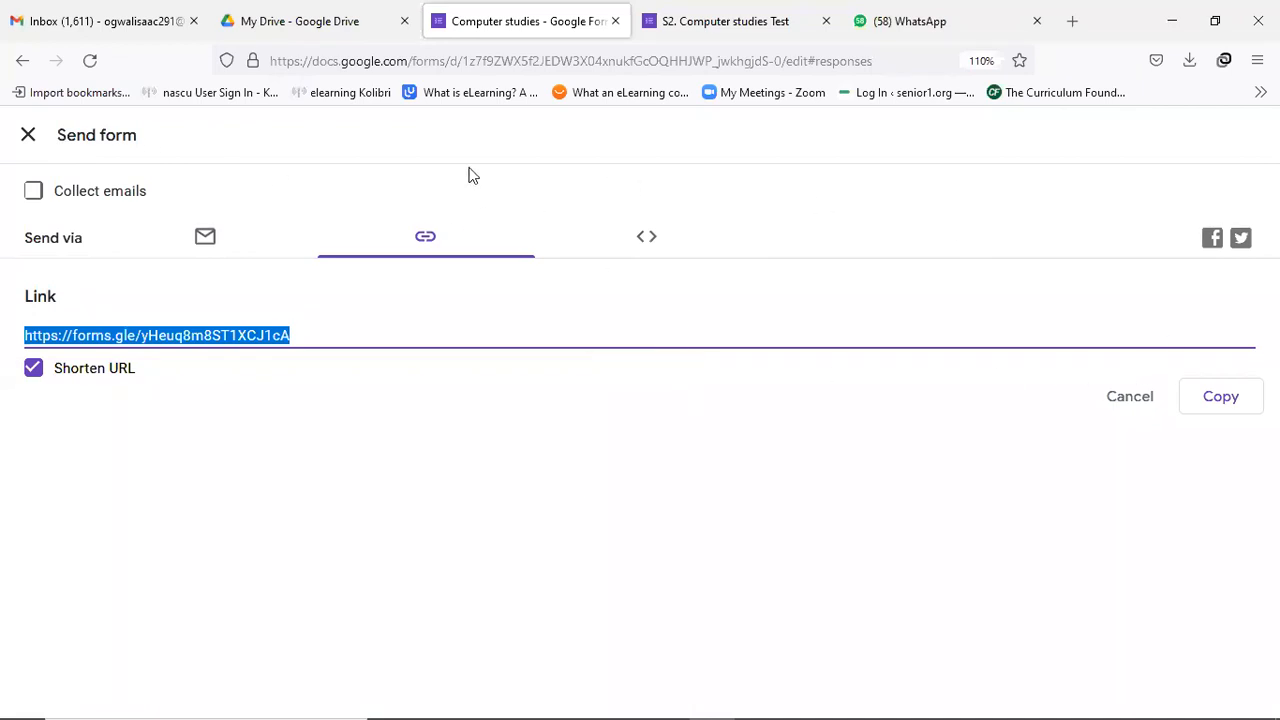
Close the Send form panel and browse the 2 responses by question, starting with the name question.
{"action": "left_click", "coordinate": [28, 134]}
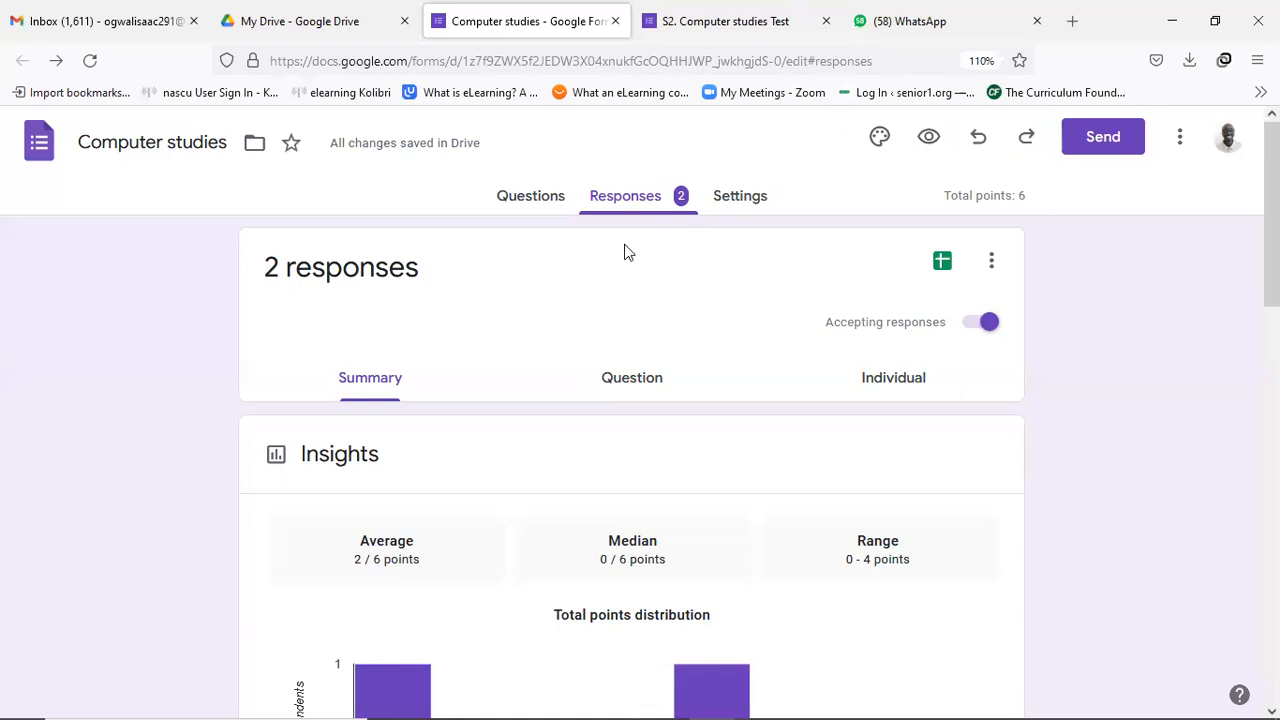
{"action": "scroll", "coordinate": [660, 250], "scroll_direction": "down", "scroll_amount": 1}
{"action": "scroll", "coordinate": [655, 240], "scroll_direction": "up", "scroll_amount": 1}
{"action": "left_click", "coordinate": [617, 386]}
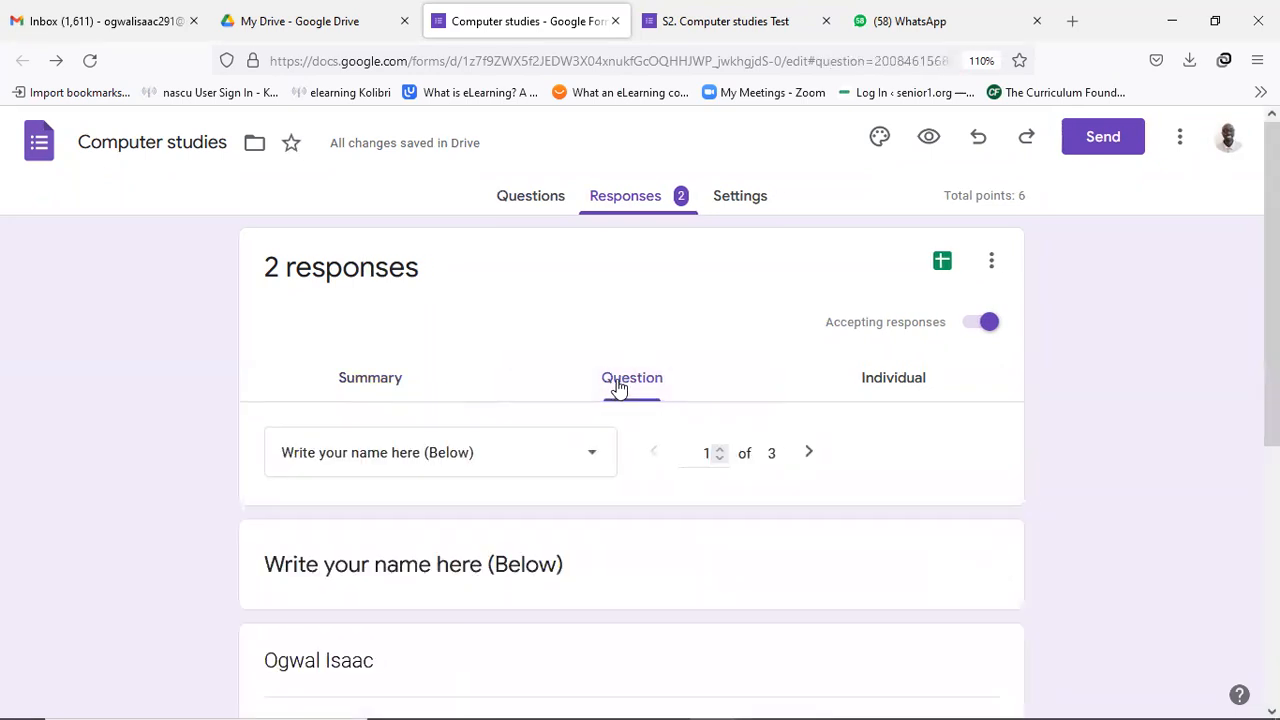
{"action": "scroll", "coordinate": [610, 392], "scroll_direction": "down", "scroll_amount": 2}
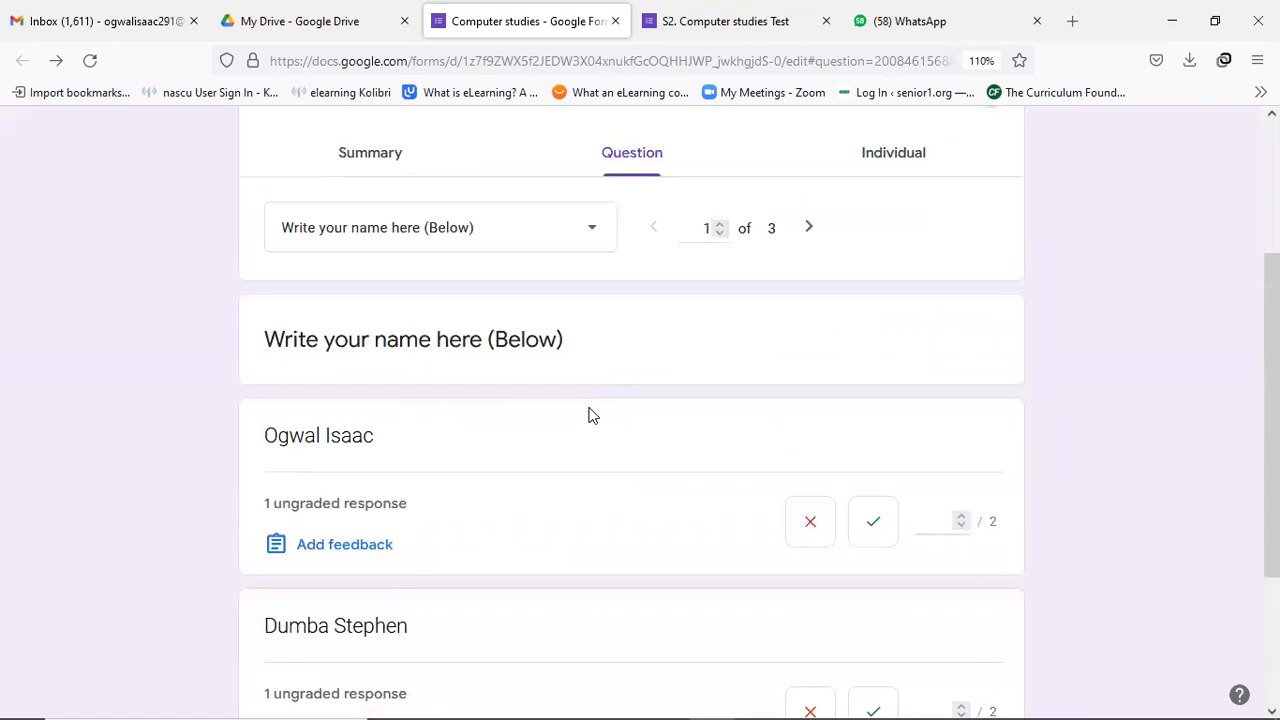
{"action": "scroll", "coordinate": [588, 416], "scroll_direction": "down", "scroll_amount": 1}
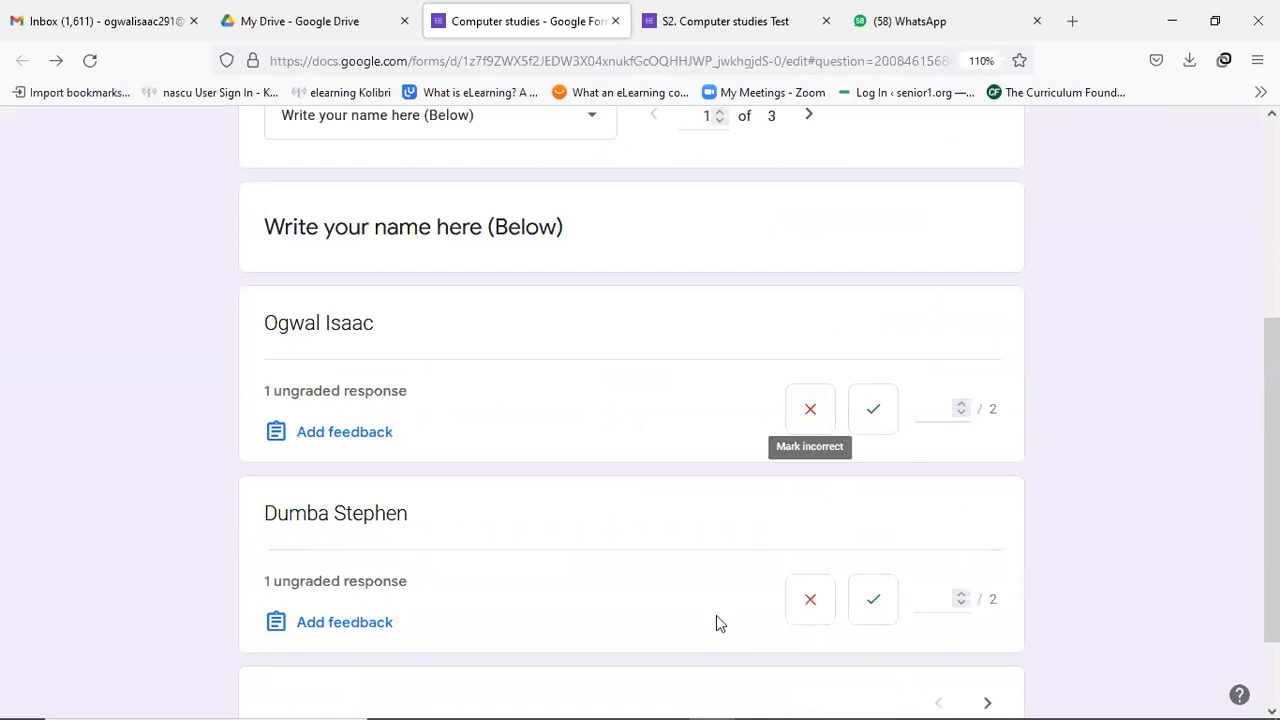
{"action": "scroll", "coordinate": [658, 520], "scroll_direction": "up", "scroll_amount": 1}
{"action": "scroll", "coordinate": [662, 510], "scroll_direction": "up", "scroll_amount": 1}
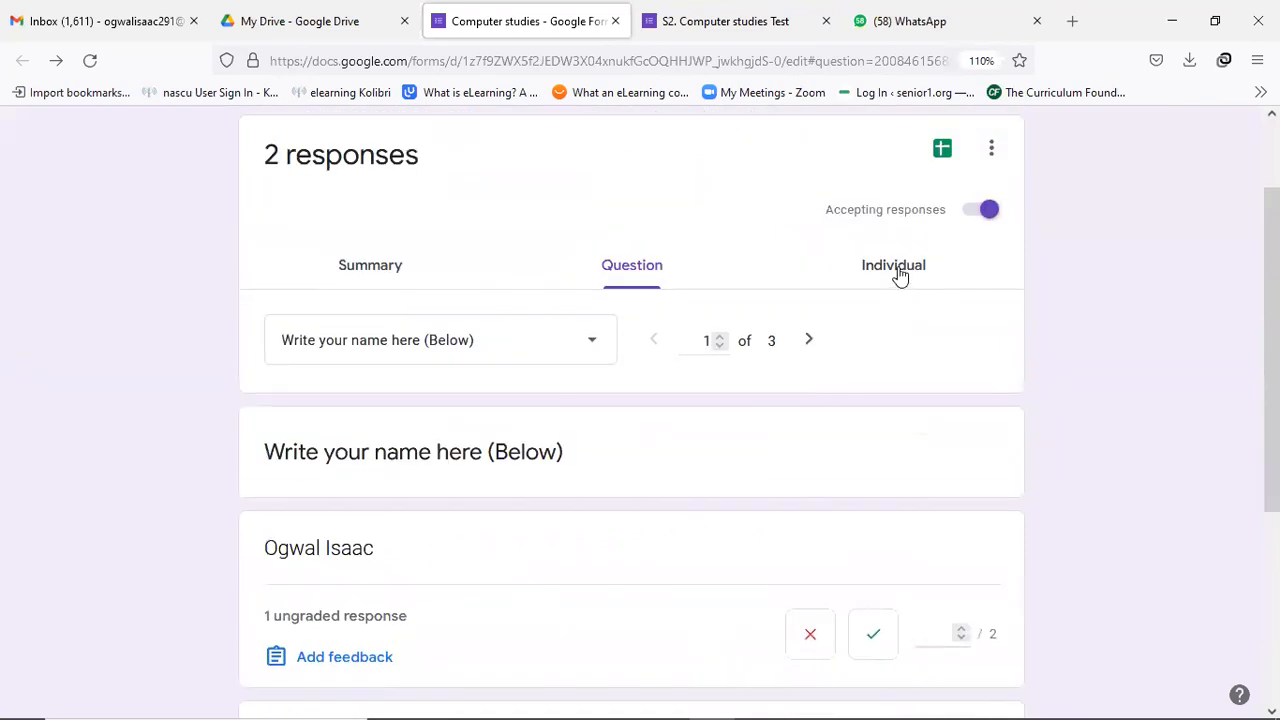
Switch to the Individual responses view and scroll through the first submission.
{"action": "left_click", "coordinate": [900, 270]}
{"action": "scroll", "coordinate": [462, 505], "scroll_direction": "down", "scroll_amount": 1}
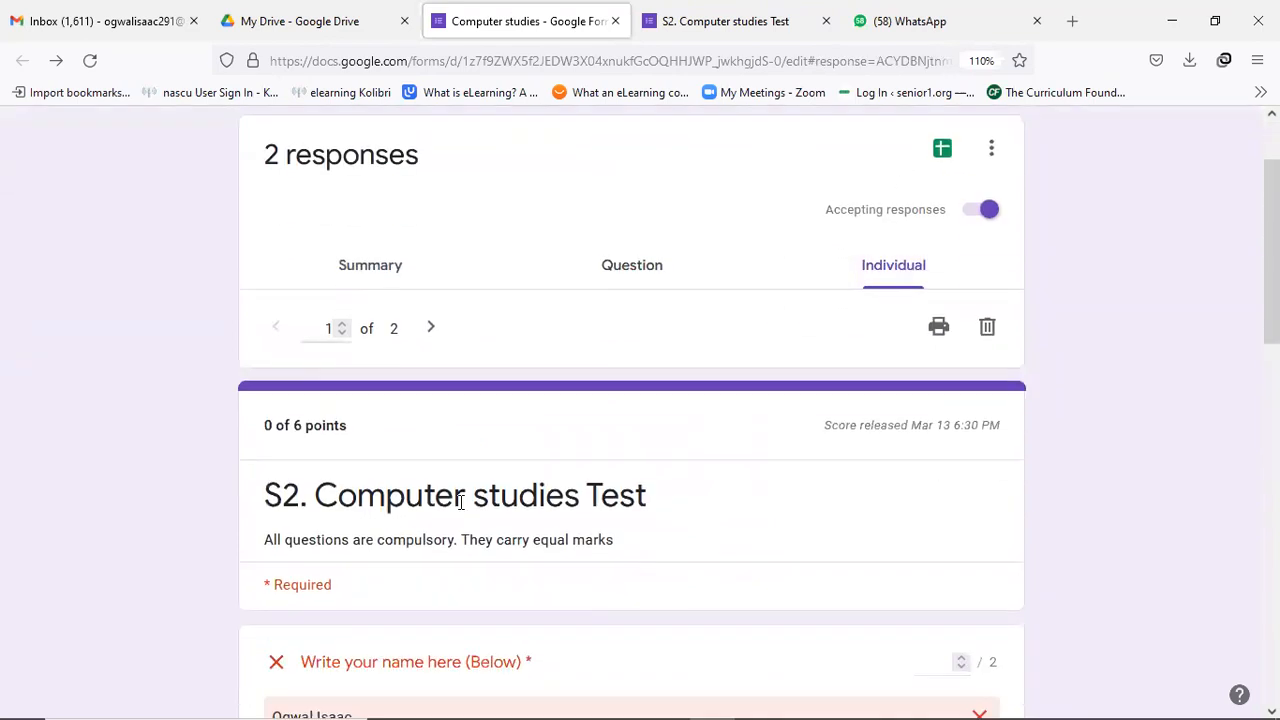
{"action": "scroll", "coordinate": [510, 501], "scroll_direction": "down", "scroll_amount": 4}
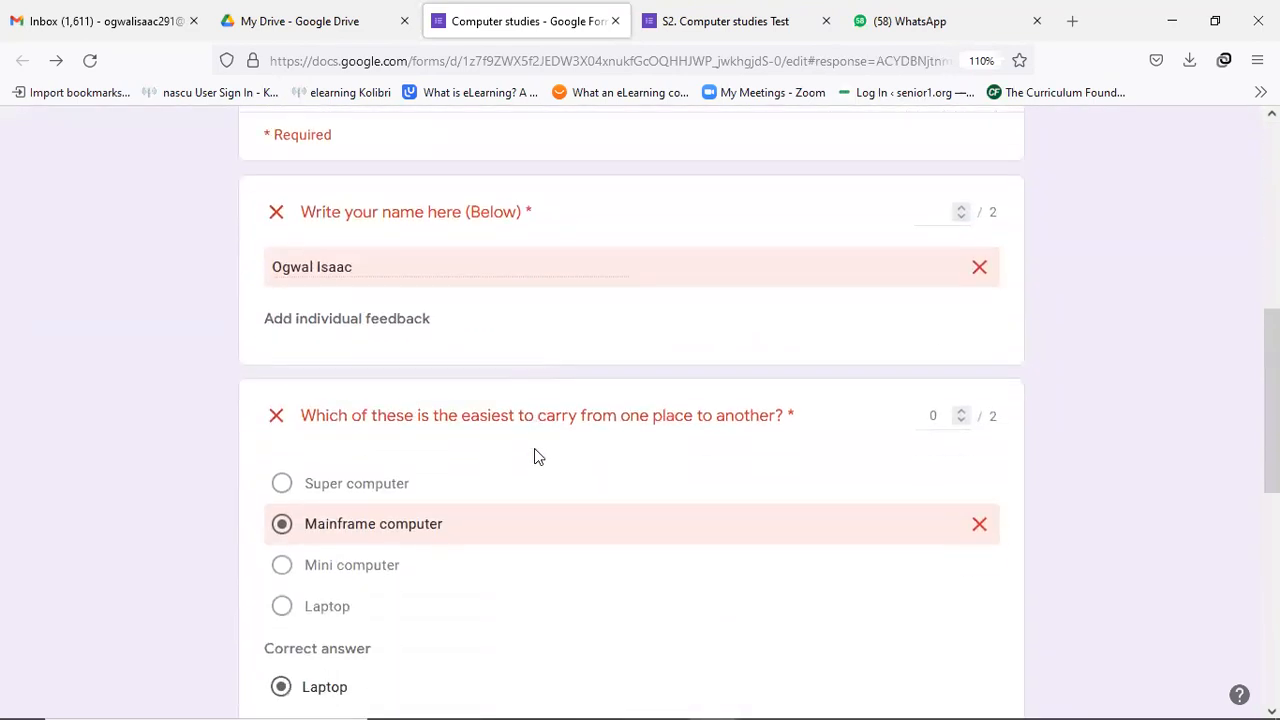
{"action": "scroll", "coordinate": [534, 456], "scroll_direction": "down", "scroll_amount": 1}
{"action": "scroll", "coordinate": [534, 458], "scroll_direction": "down", "scroll_amount": 3}
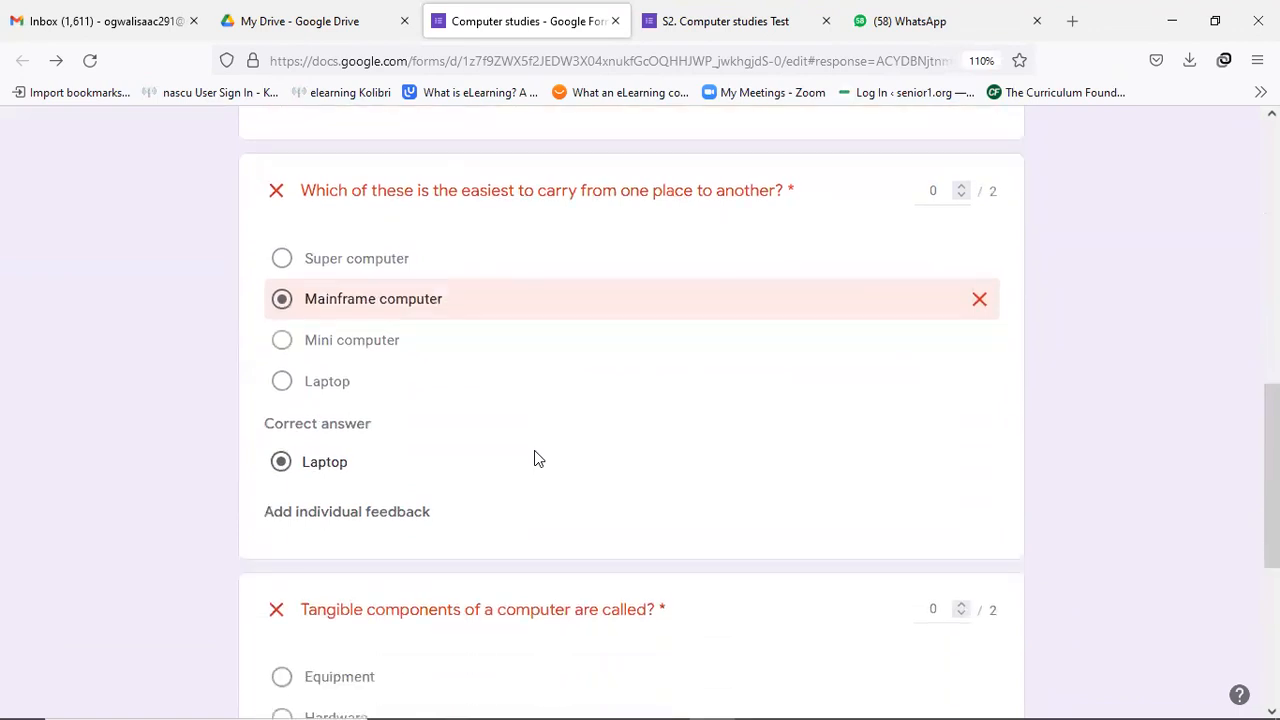
{"action": "scroll", "coordinate": [534, 458], "scroll_direction": "down", "scroll_amount": 2}
{"action": "scroll", "coordinate": [538, 462], "scroll_direction": "up", "scroll_amount": 3}
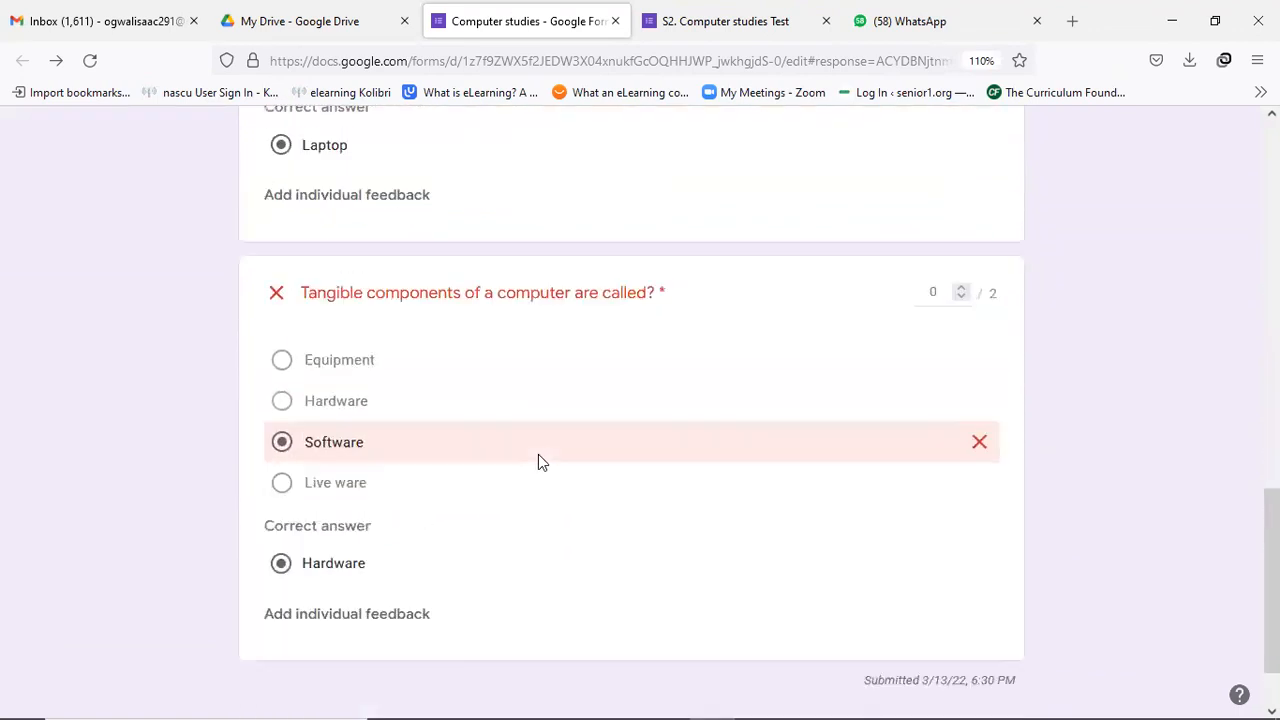
{"action": "scroll", "coordinate": [538, 455], "scroll_direction": "up", "scroll_amount": 3}
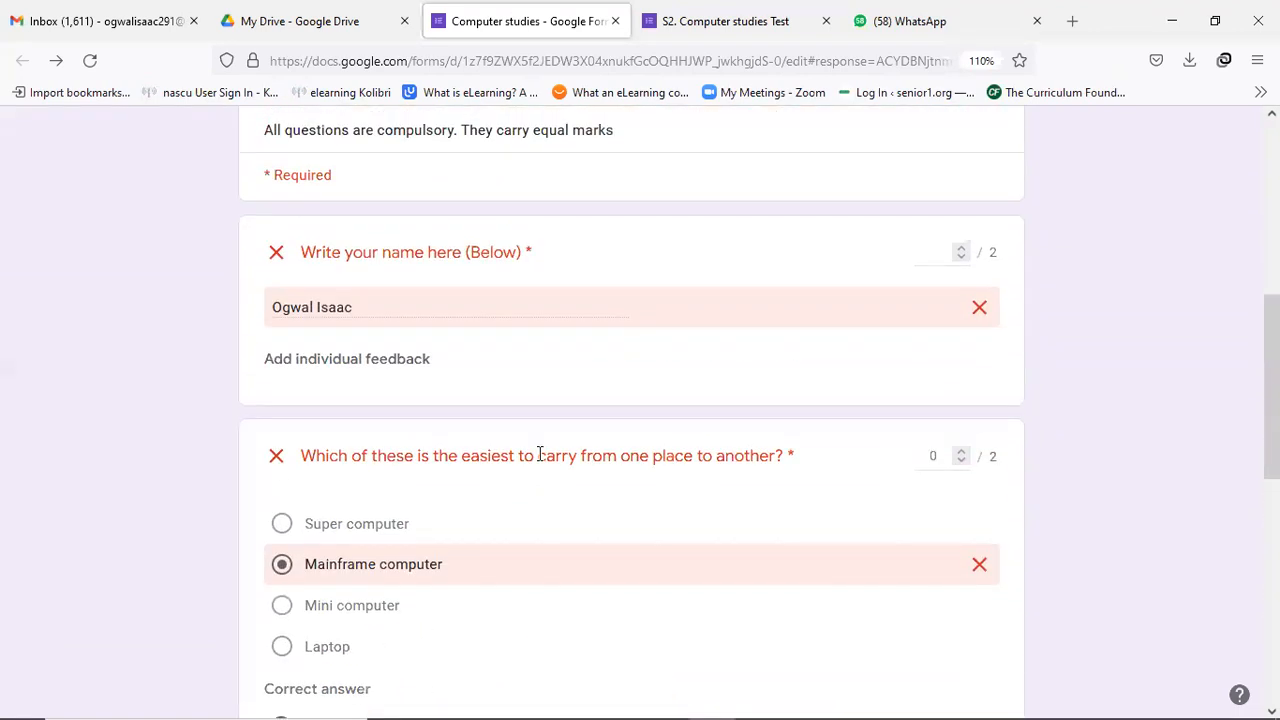
{"action": "scroll", "coordinate": [538, 455], "scroll_direction": "up", "scroll_amount": 2}
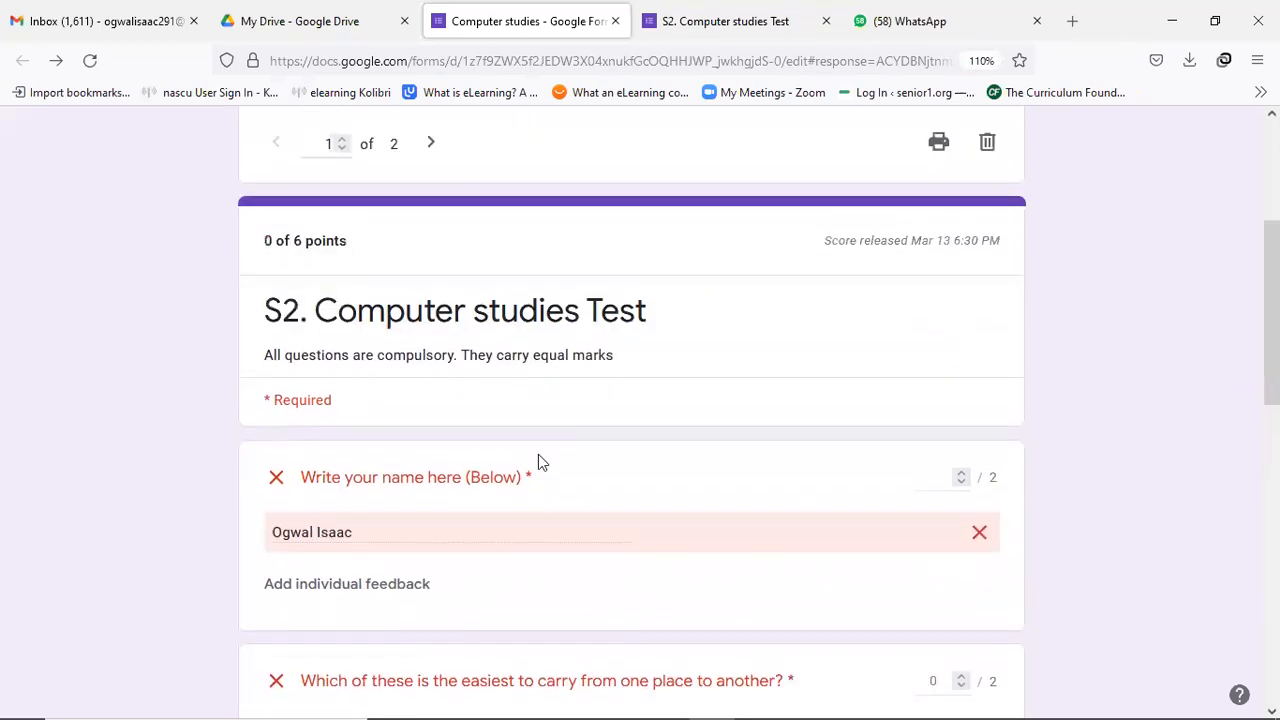
{"action": "scroll", "coordinate": [538, 462], "scroll_direction": "up", "scroll_amount": 2}
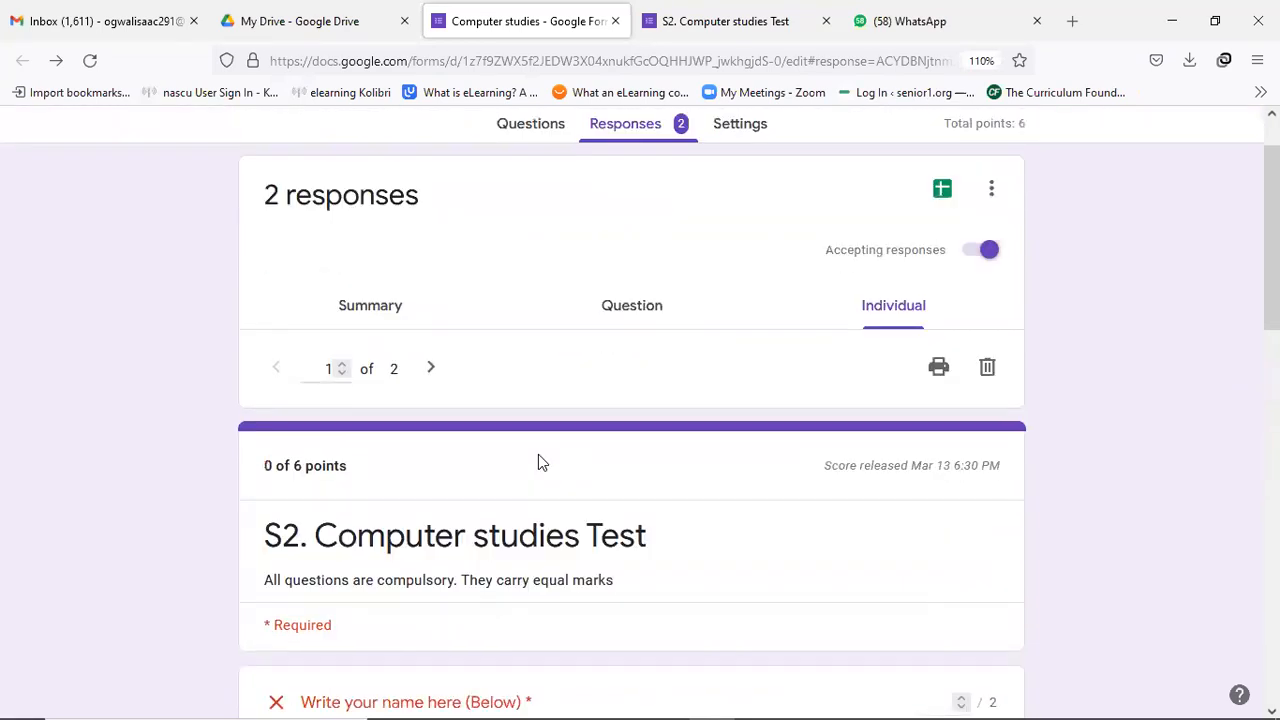
Move to response 2, scored 4 of 6 points, and review its answers.
{"action": "left_click", "coordinate": [433, 370]}
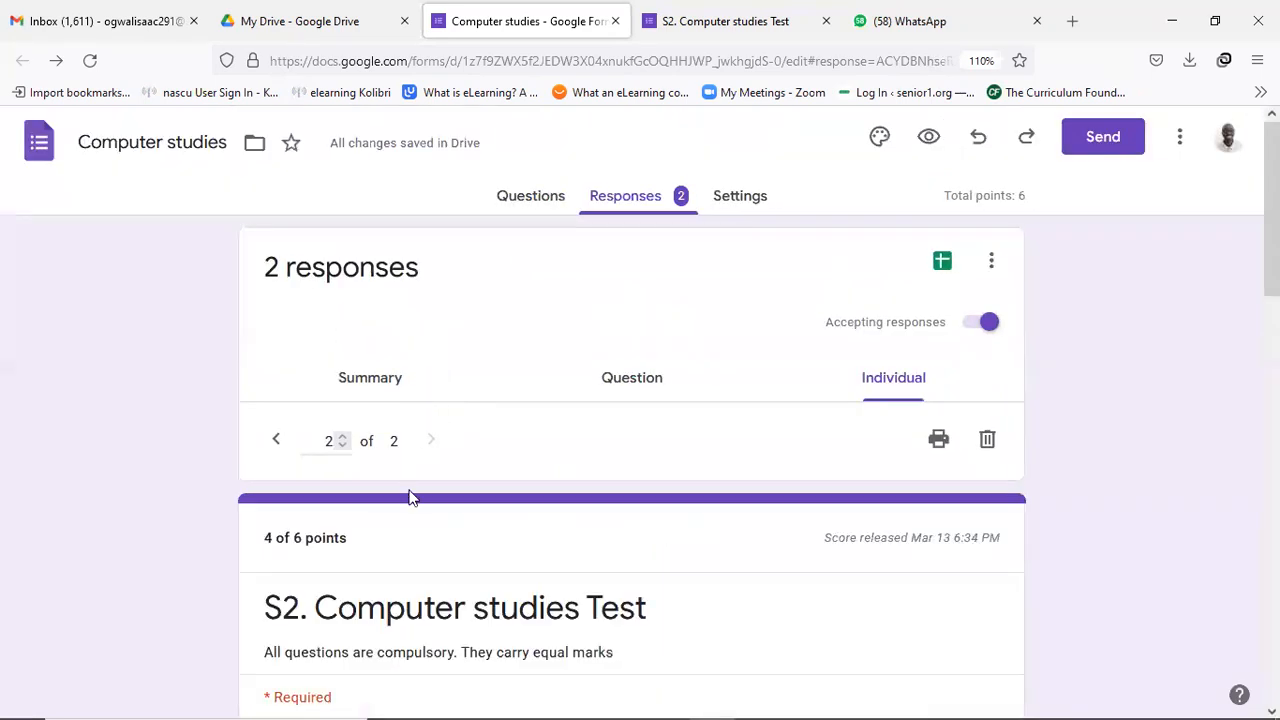
{"action": "scroll", "coordinate": [420, 495], "scroll_direction": "down", "scroll_amount": 5}
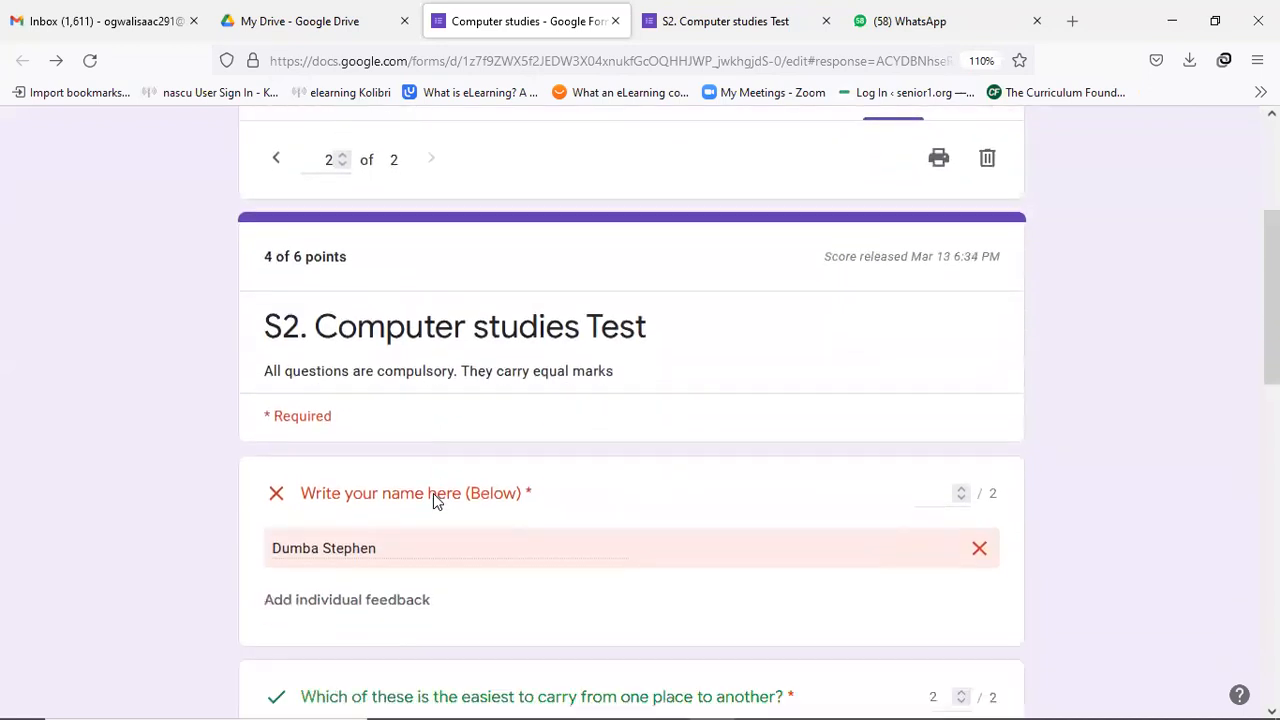
{"action": "scroll", "coordinate": [433, 493], "scroll_direction": "down", "scroll_amount": 3}
{"action": "scroll", "coordinate": [583, 480], "scroll_direction": "up", "scroll_amount": 6}
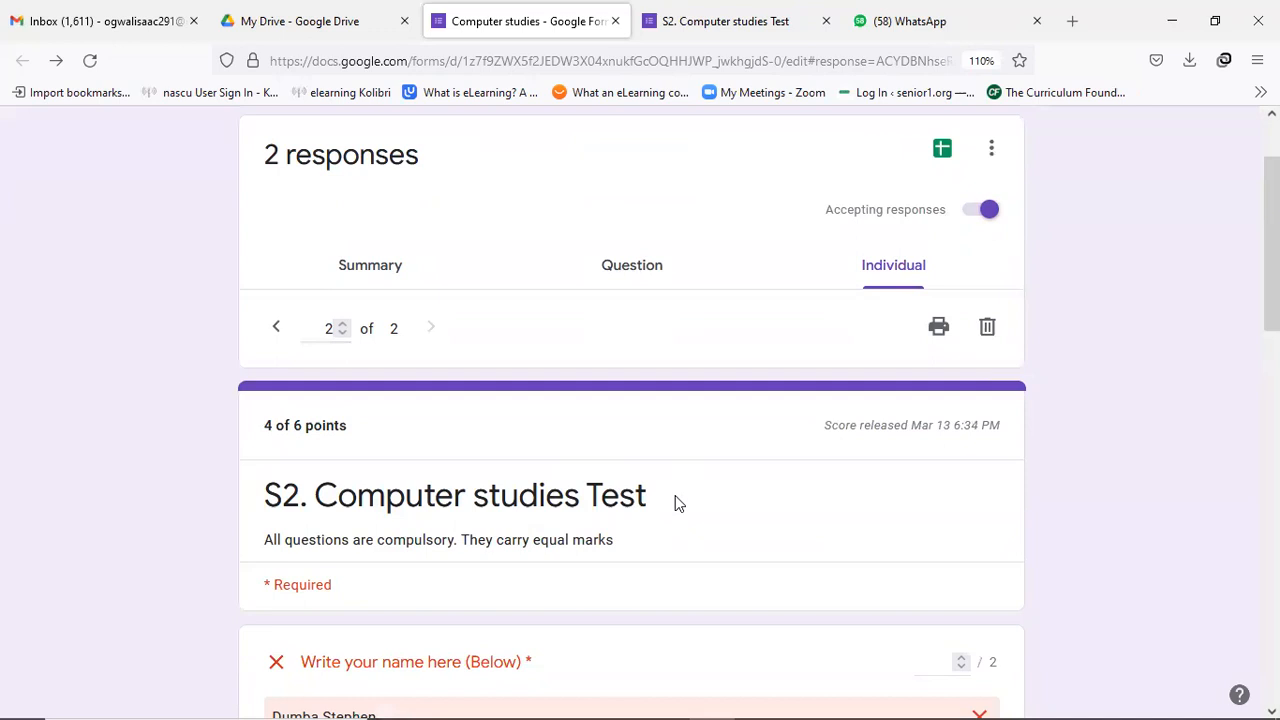
{"action": "scroll", "coordinate": [664, 406], "scroll_direction": "up", "scroll_amount": 2}
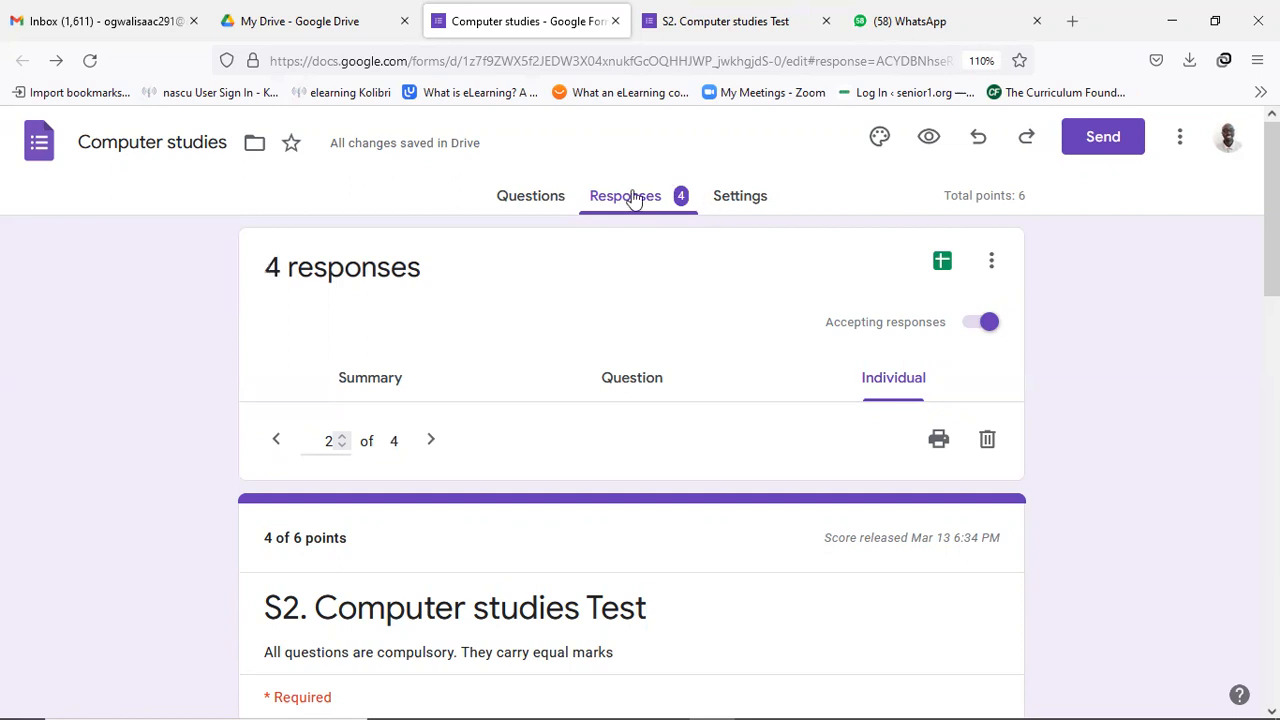
Export the quiz responses to a new spreadsheet, Computer studies (Responses).
{"action": "left_click", "coordinate": [945, 262]}
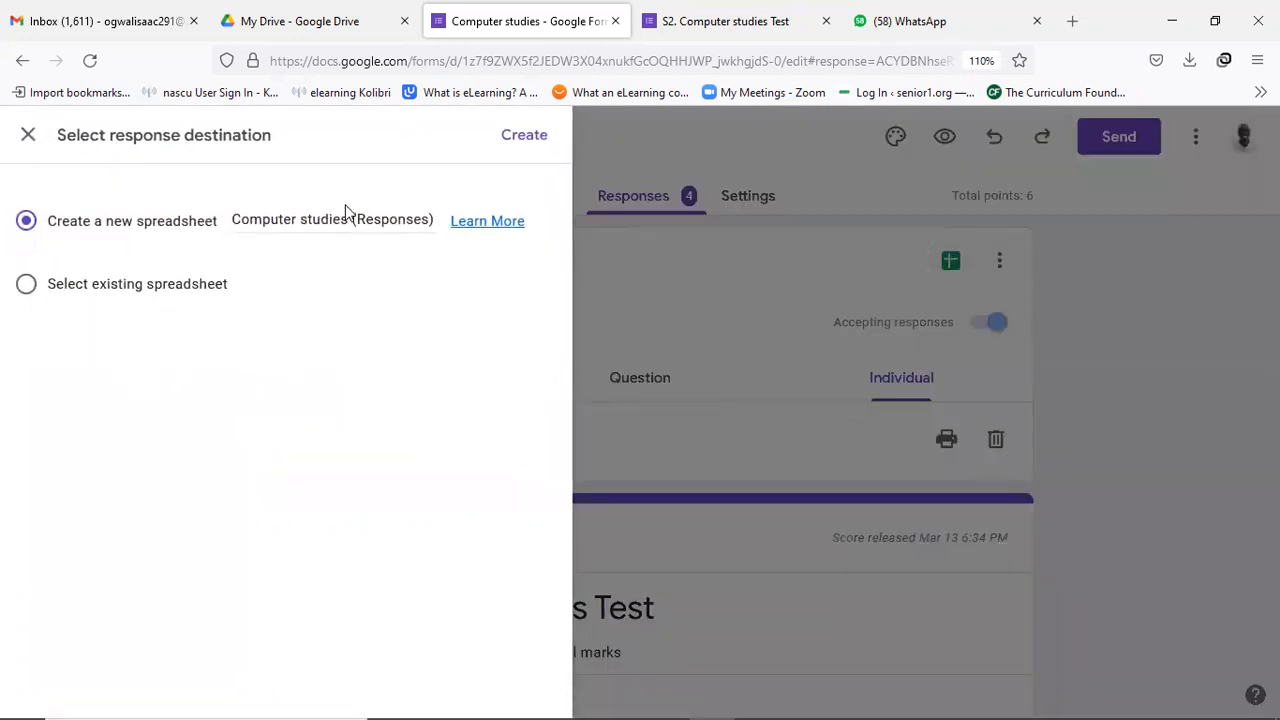
{"action": "left_click", "coordinate": [519, 143]}
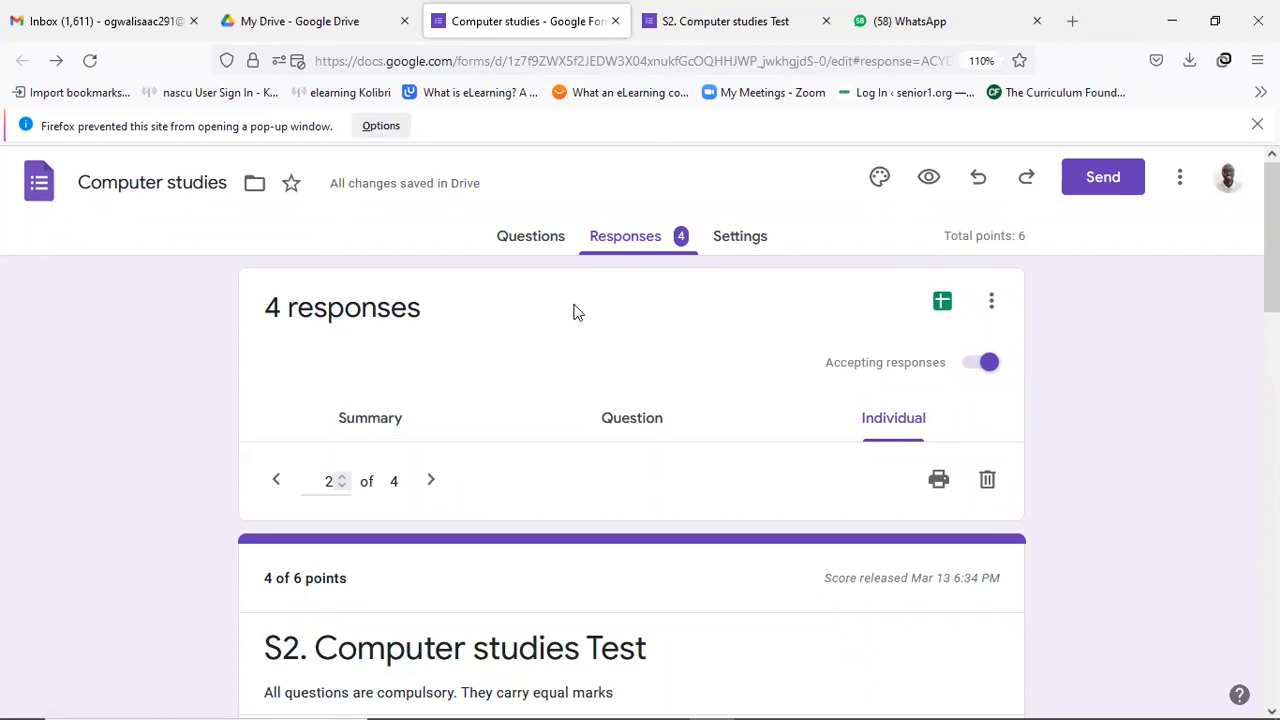
Reload My Drive so the Computer studies (Responses) spreadsheet is listed.
{"action": "left_click", "coordinate": [268, 38]}
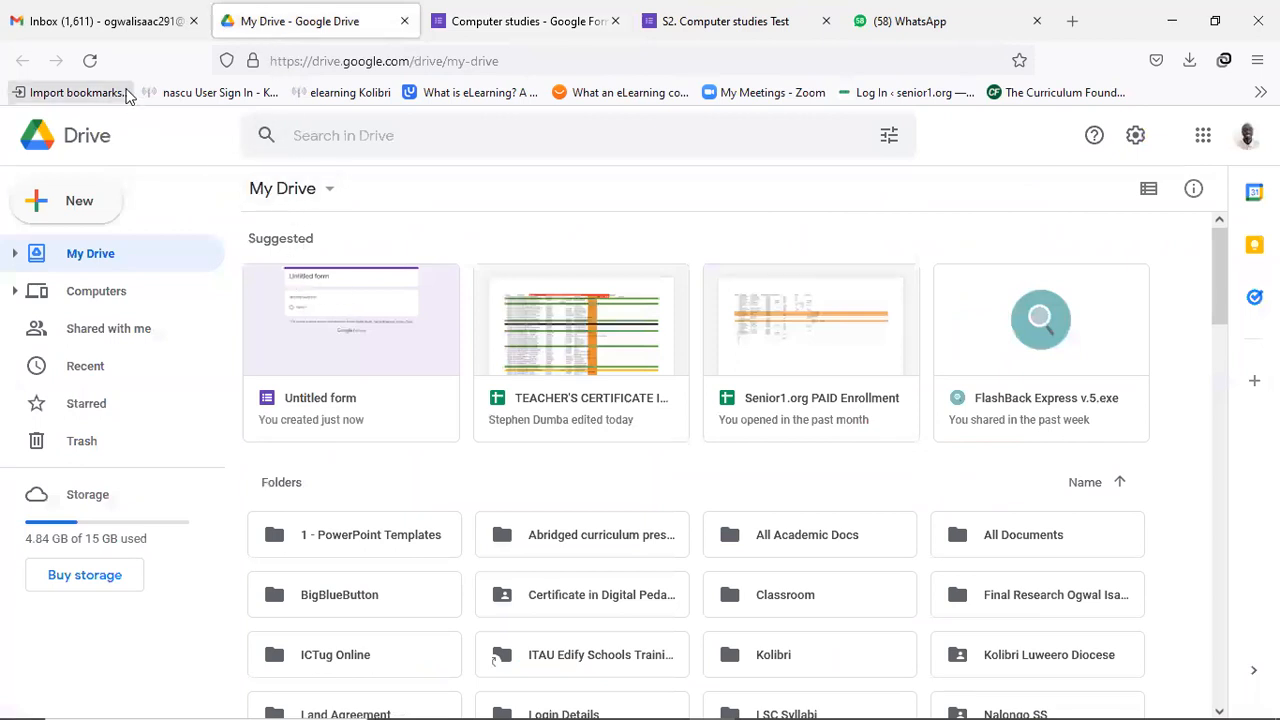
{"action": "left_click", "coordinate": [89, 61]}
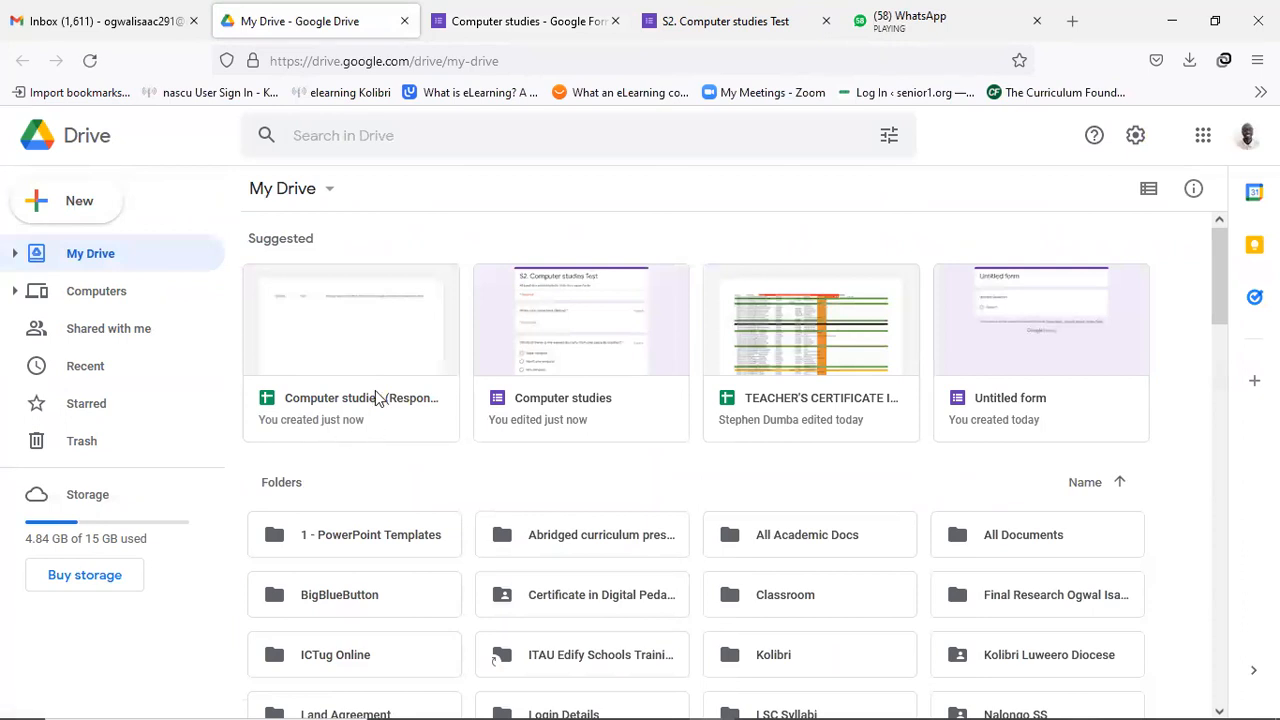
Review the five graded submissions in Computer studies (Responses), then return to the quiz.
{"action": "double_click", "coordinate": [364, 344]}
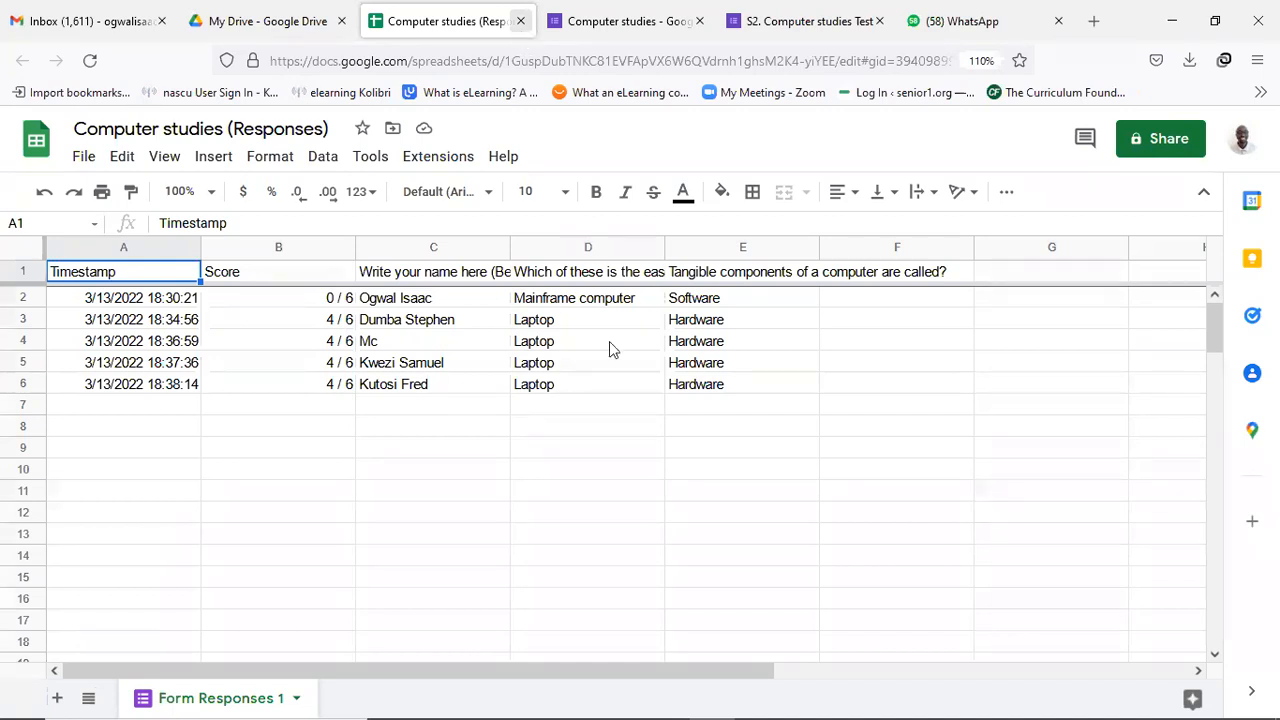
{"action": "left_click", "coordinate": [520, 20]}
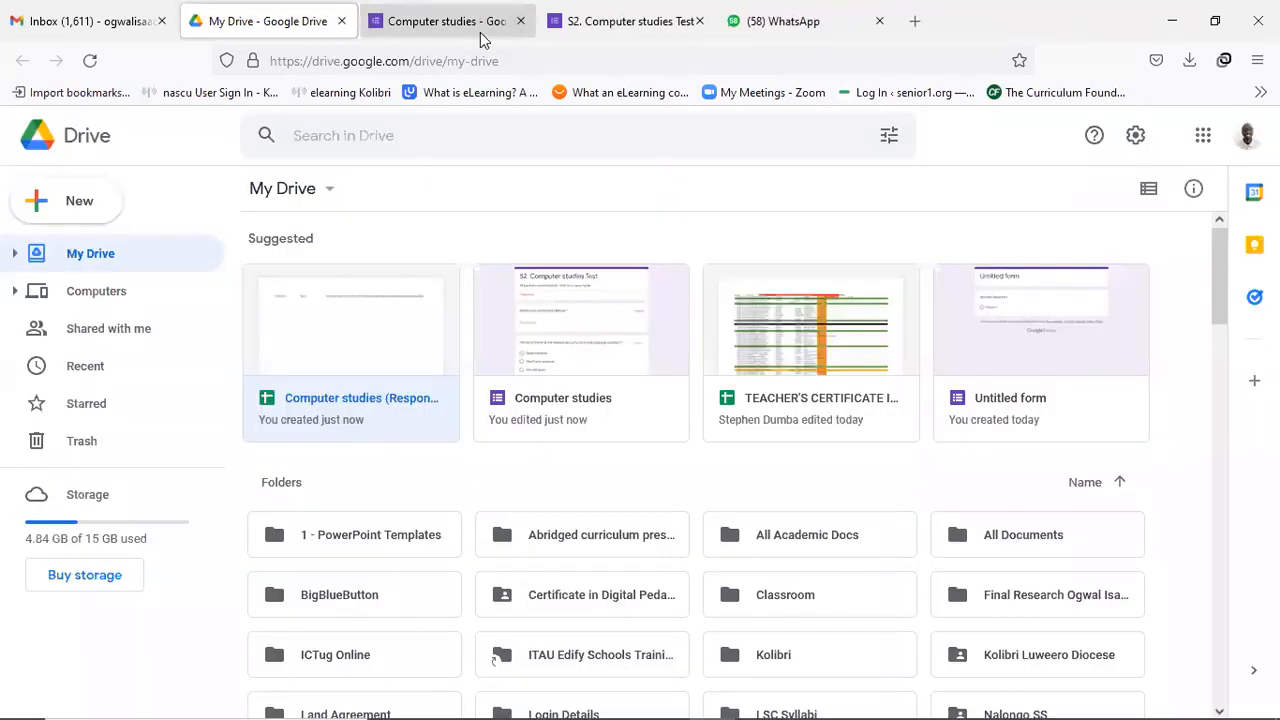
{"action": "left_click", "coordinate": [480, 28]}
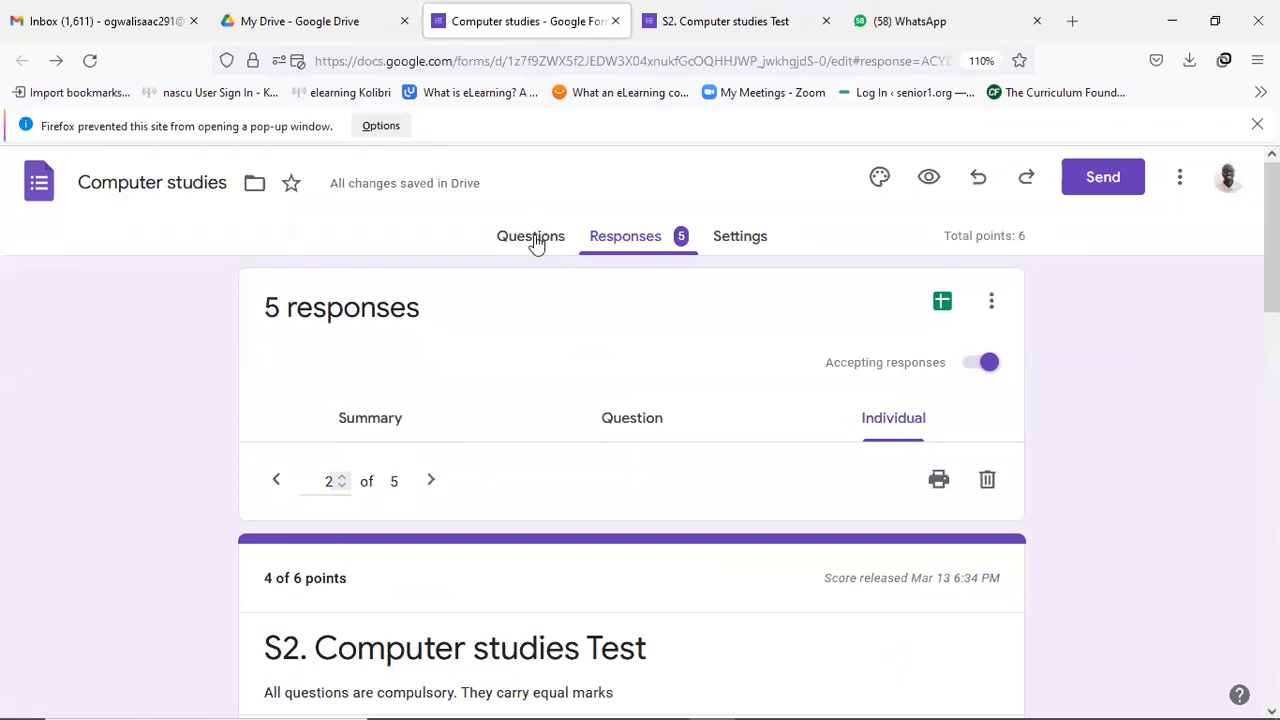
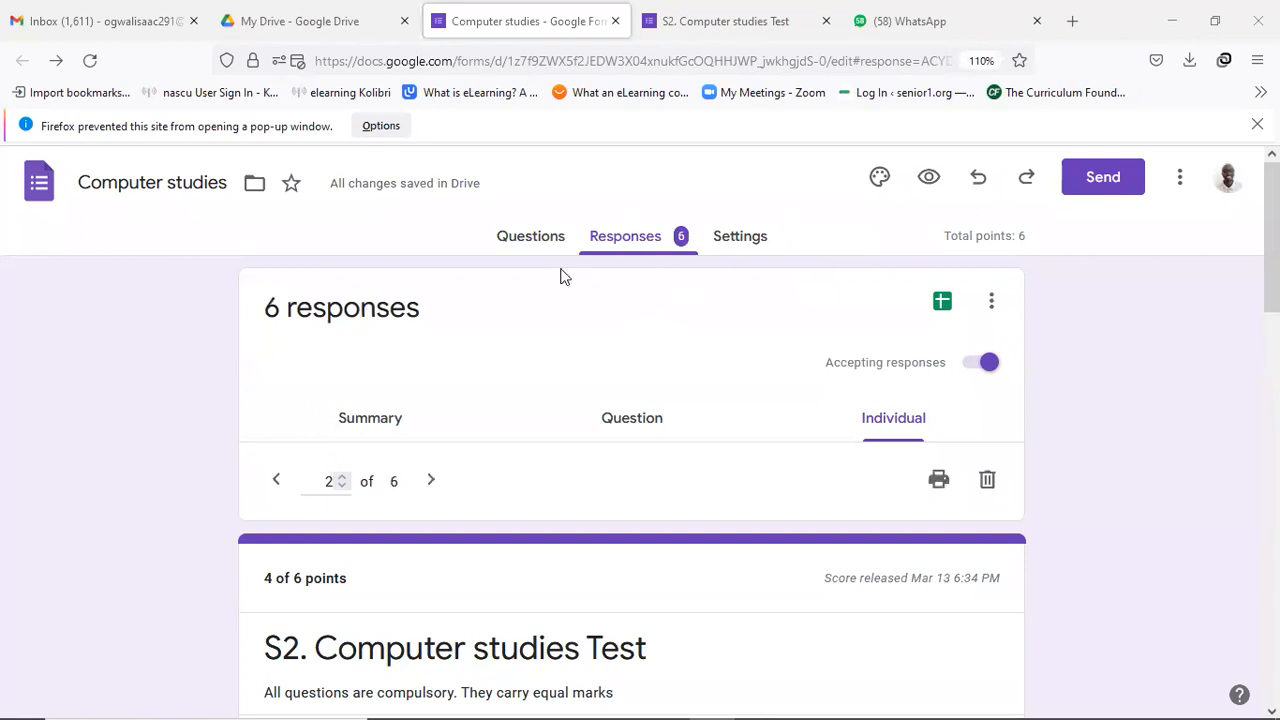
Open the linked Computer studies (Responses) spreadsheet listing the seven graded submissions with scores.
{"action": "left_click", "coordinate": [650, 241]}
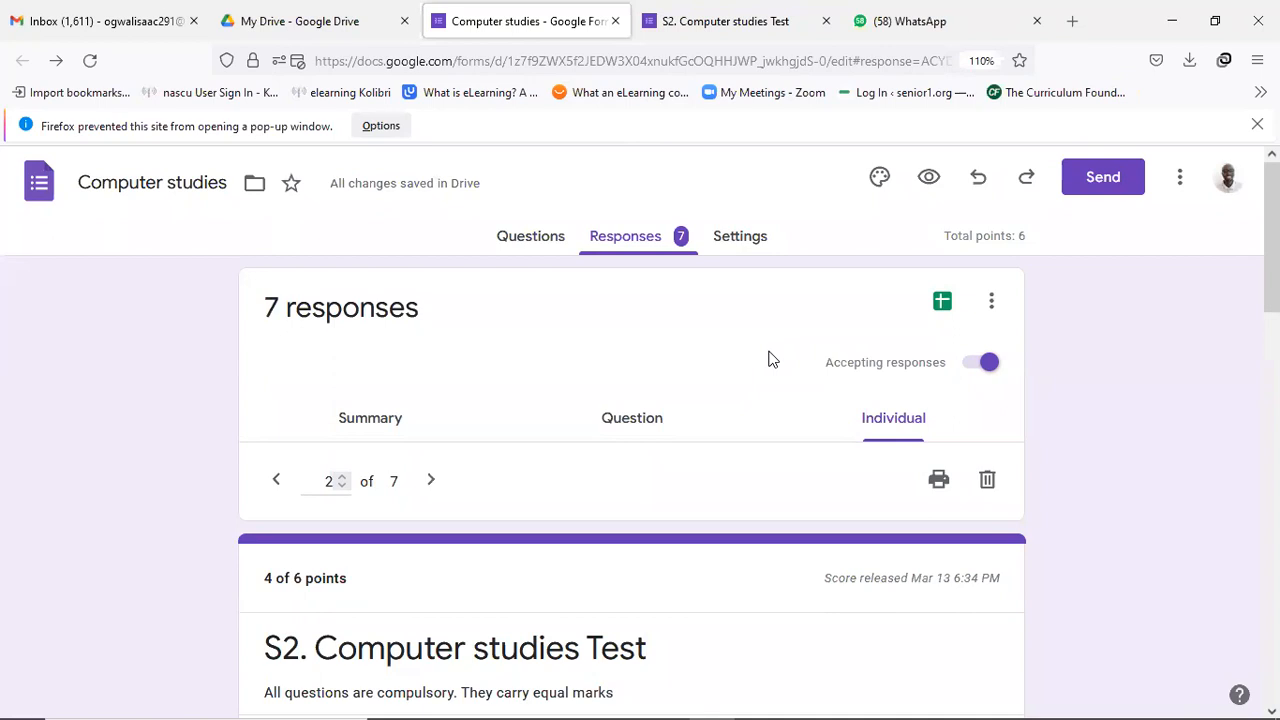
{"action": "left_click", "coordinate": [942, 302]}
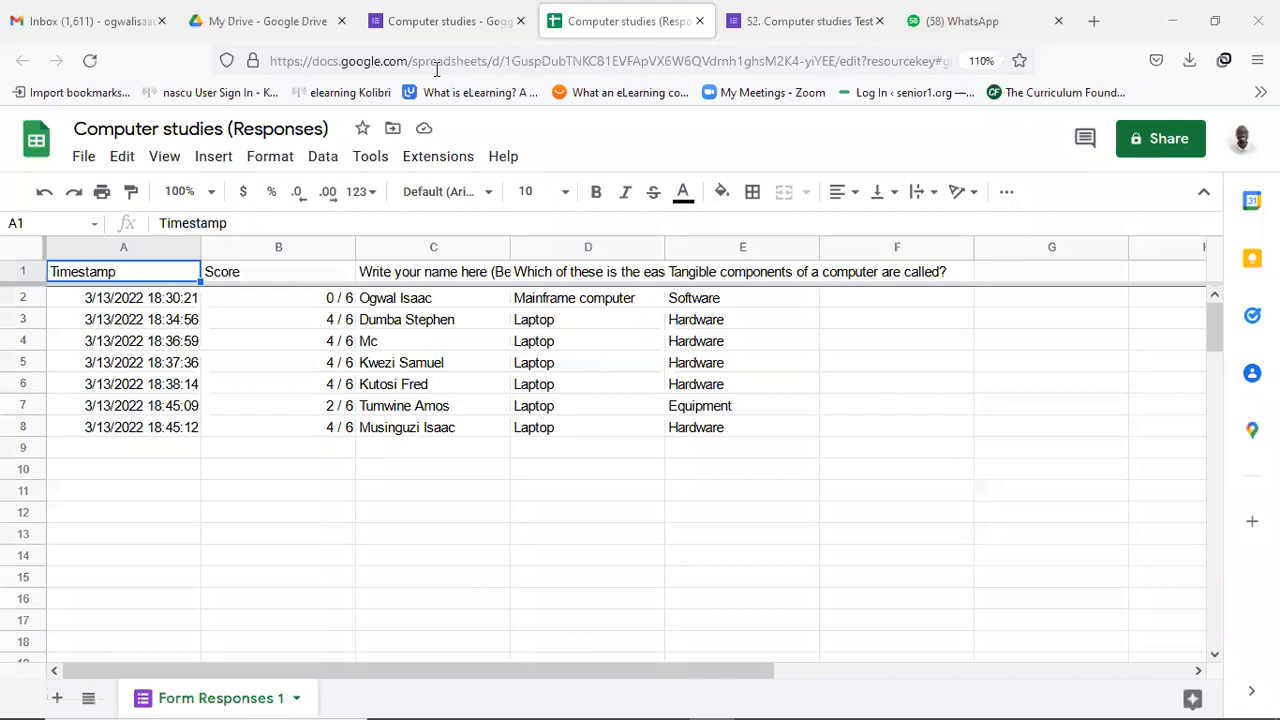
Create a new blank Google Form from Drive's New menu.
{"action": "left_click", "coordinate": [276, 24]}
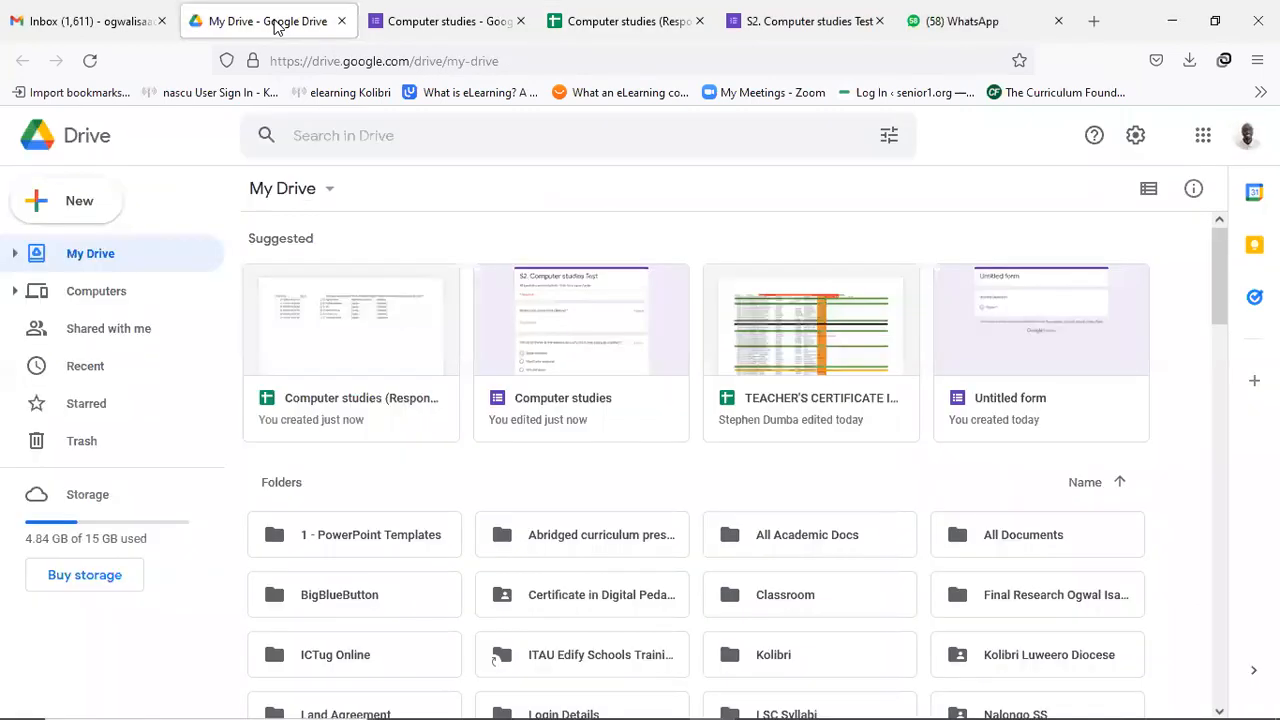
{"action": "left_click", "coordinate": [85, 212]}
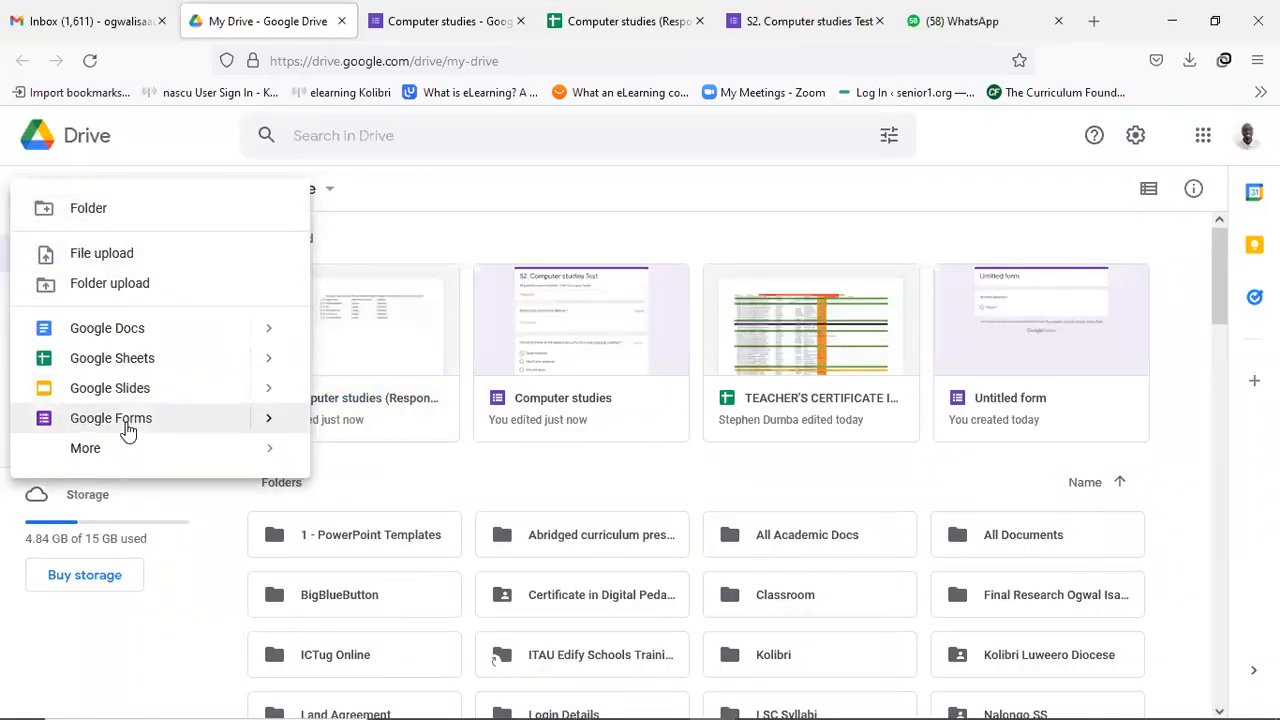
{"action": "left_click", "coordinate": [126, 430]}
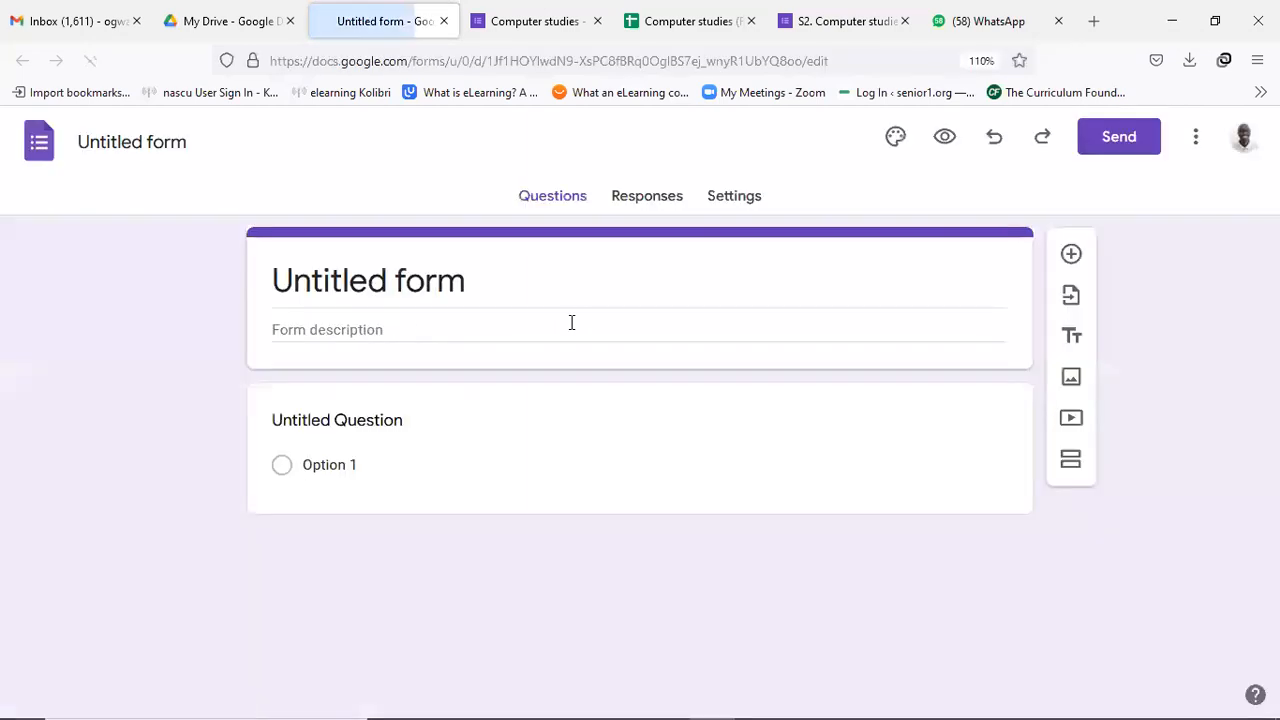
Link the untitled form's responses to a new spreadsheet, Untitled form (Responses).
{"action": "left_click", "coordinate": [660, 217]}
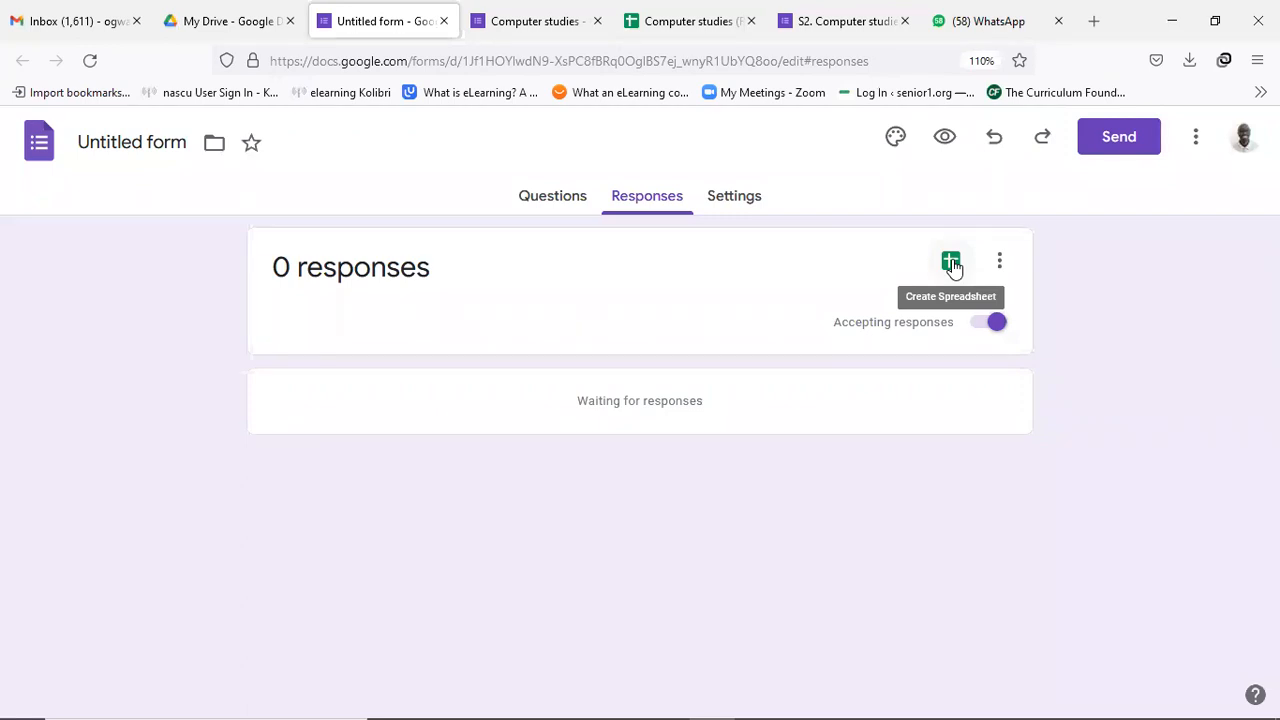
{"action": "left_click", "coordinate": [951, 262]}
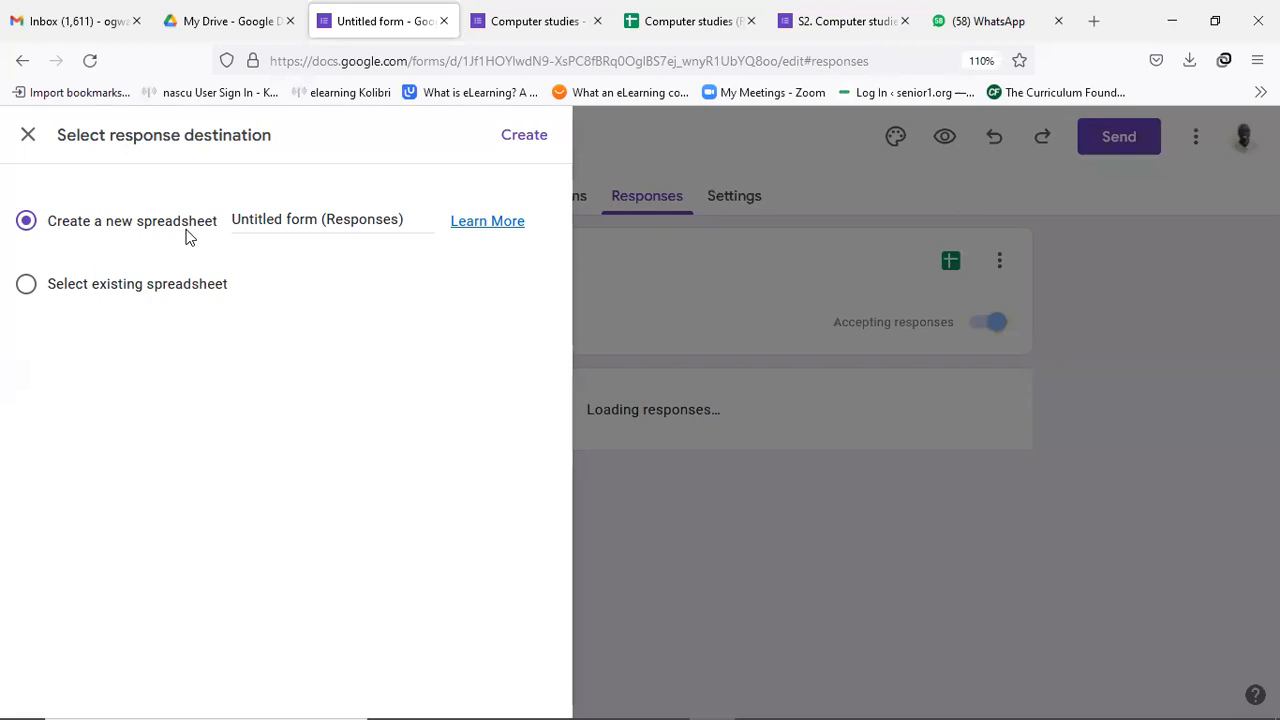
{"action": "left_click", "coordinate": [524, 137]}
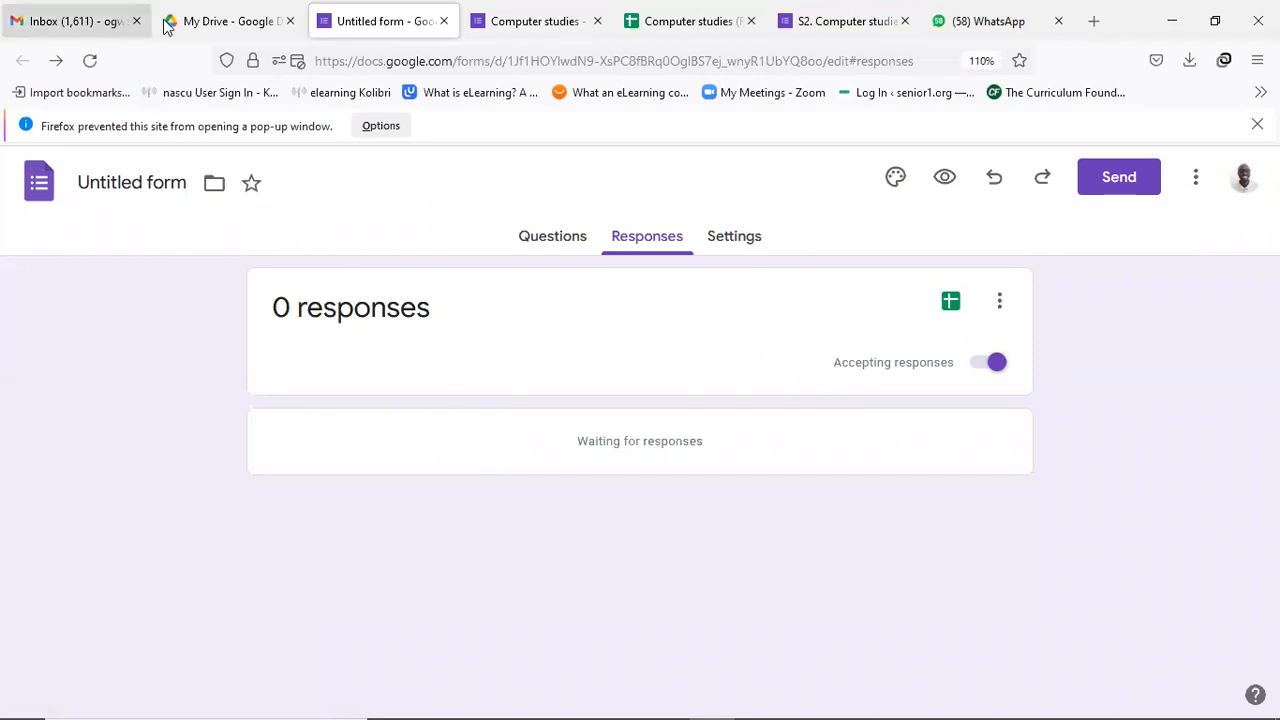
Close the Drive, untitled form, Computer studies form, responses spreadsheet and quiz preview tabs.
{"action": "left_click", "coordinate": [262, 22]}
{"action": "left_click", "coordinate": [289, 21]}
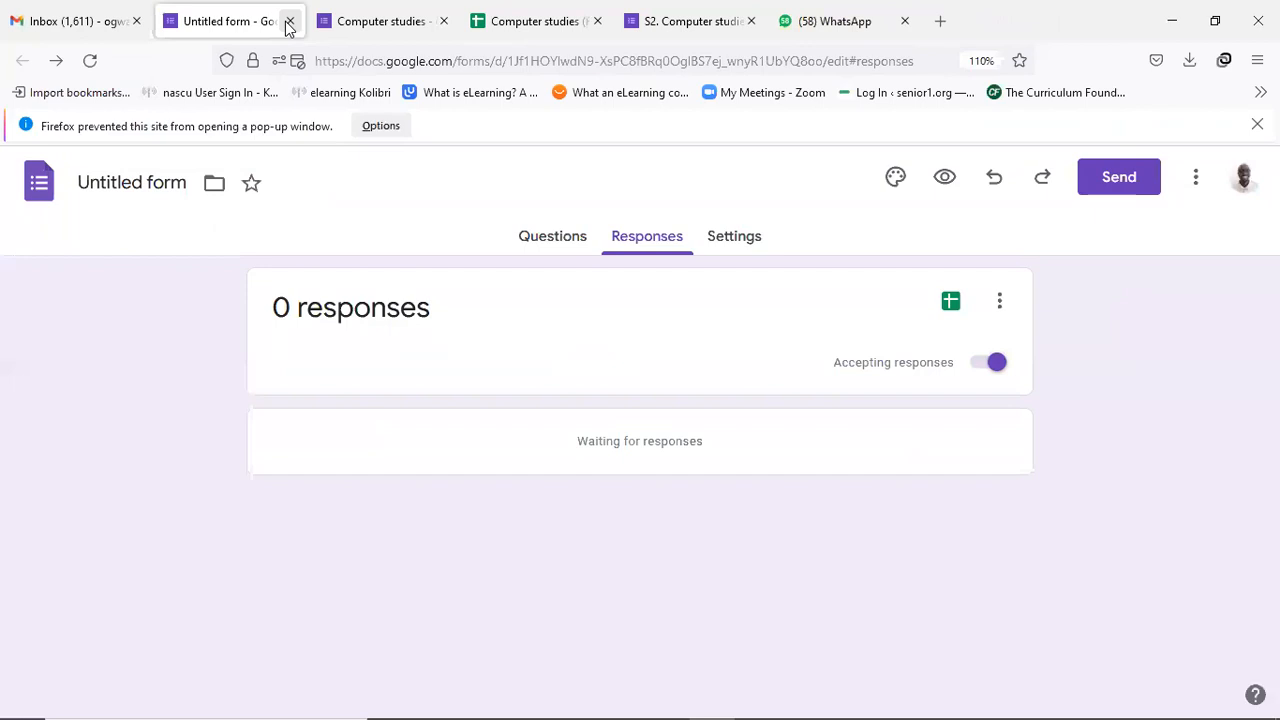
{"action": "left_click", "coordinate": [288, 21]}
{"action": "left_click", "coordinate": [288, 21]}
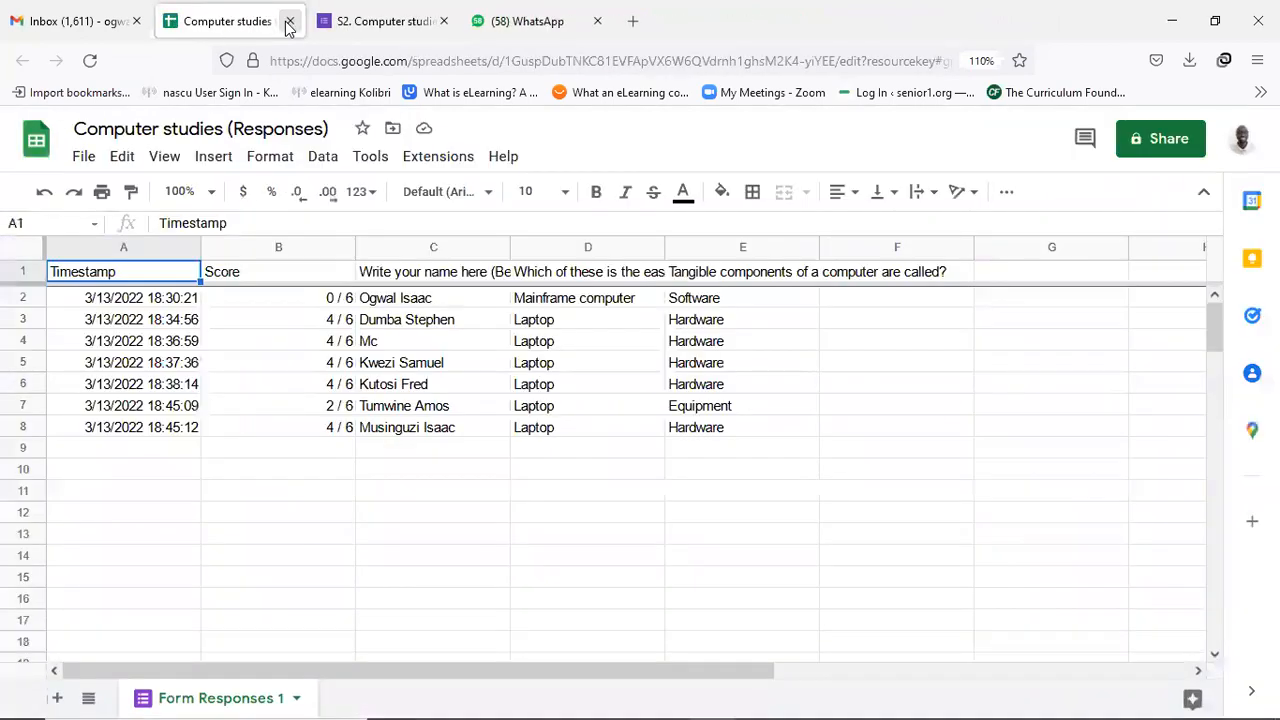
{"action": "left_click", "coordinate": [287, 22]}
{"action": "left_click", "coordinate": [286, 22]}
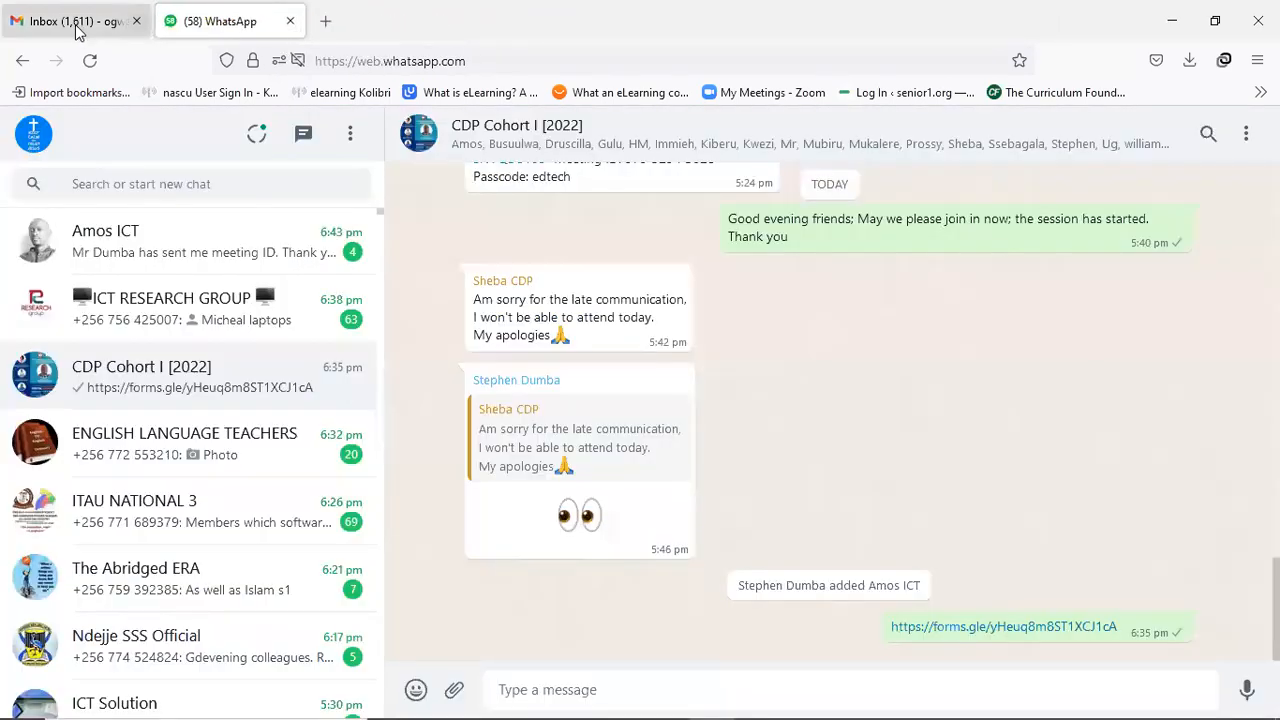
Open Google Drive in a new tab from Gmail's Google apps grid.
{"action": "left_click", "coordinate": [80, 28]}
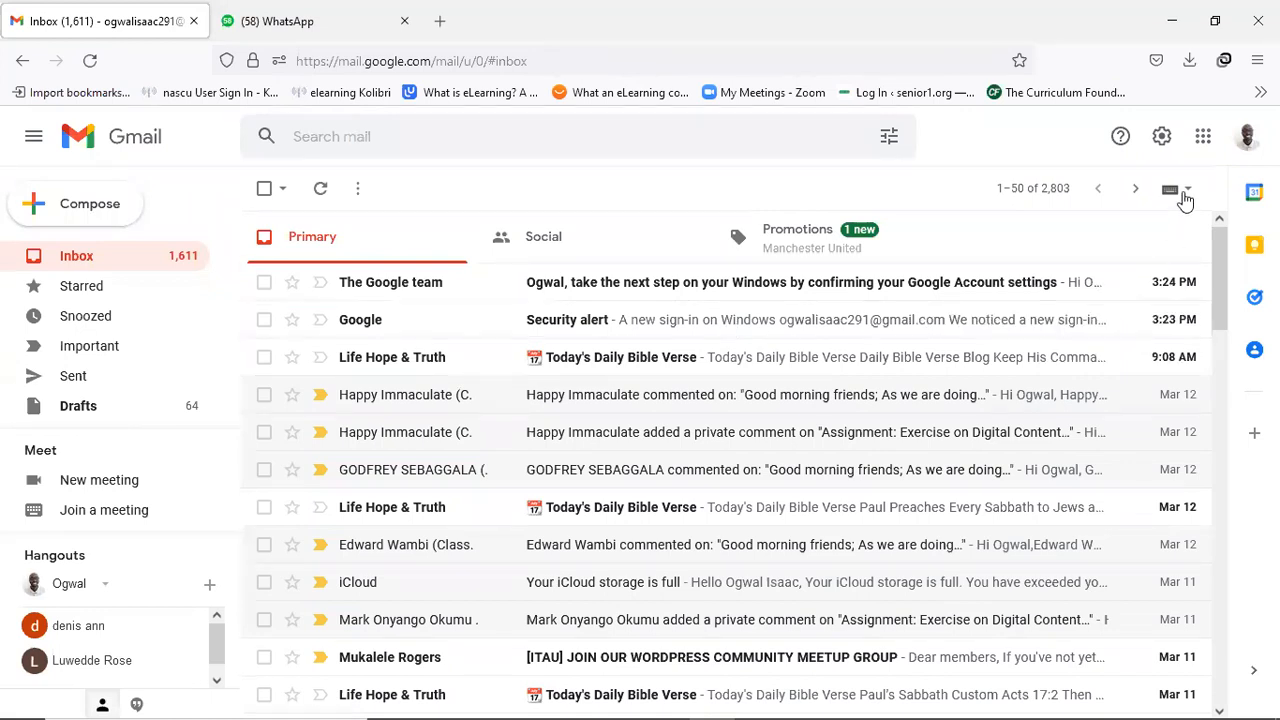
{"action": "left_click", "coordinate": [1203, 143]}
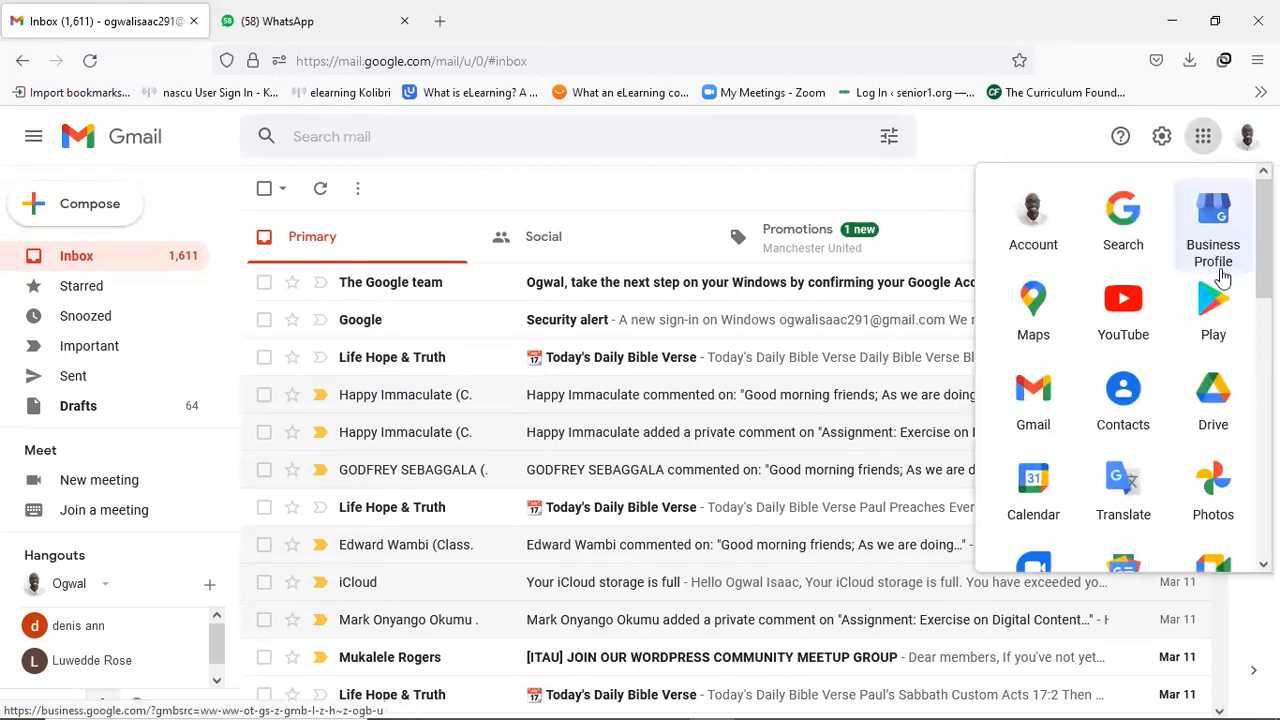
{"action": "left_click", "coordinate": [1213, 400]}
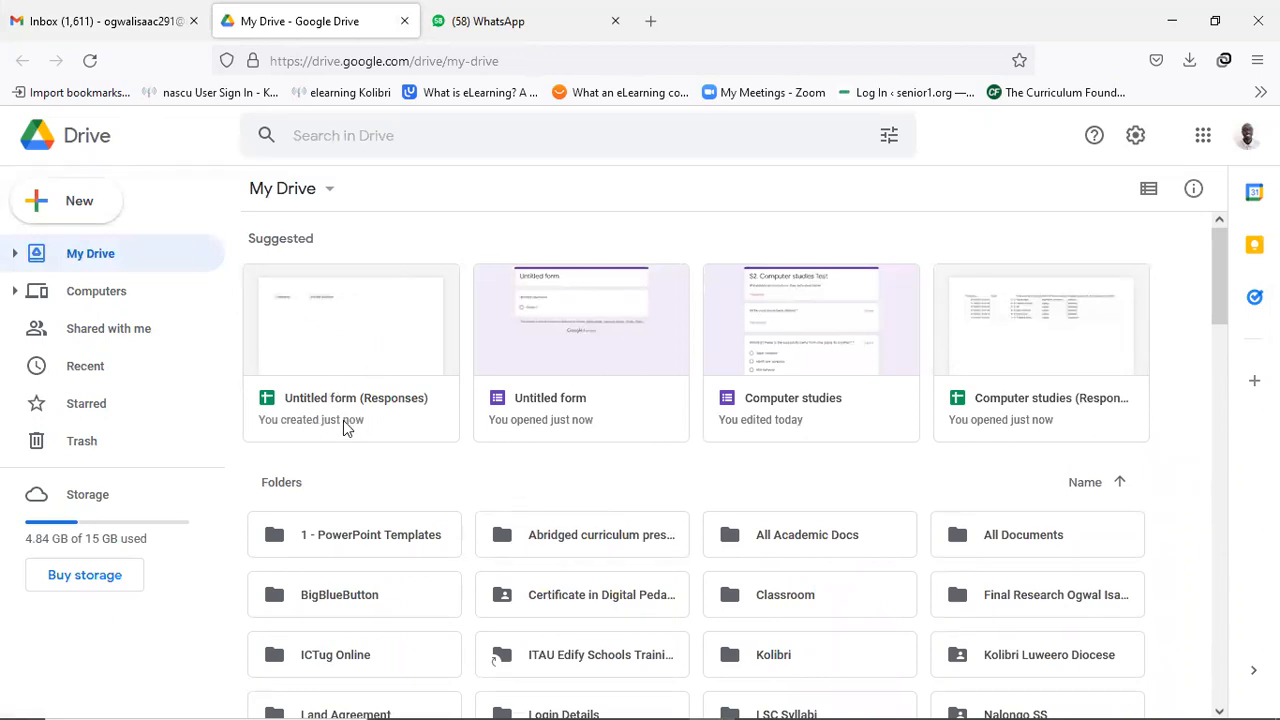
Open and close the empty Untitled form (Responses) sheet, then open Computer studies (Responses).
{"action": "left_click", "coordinate": [565, 395]}
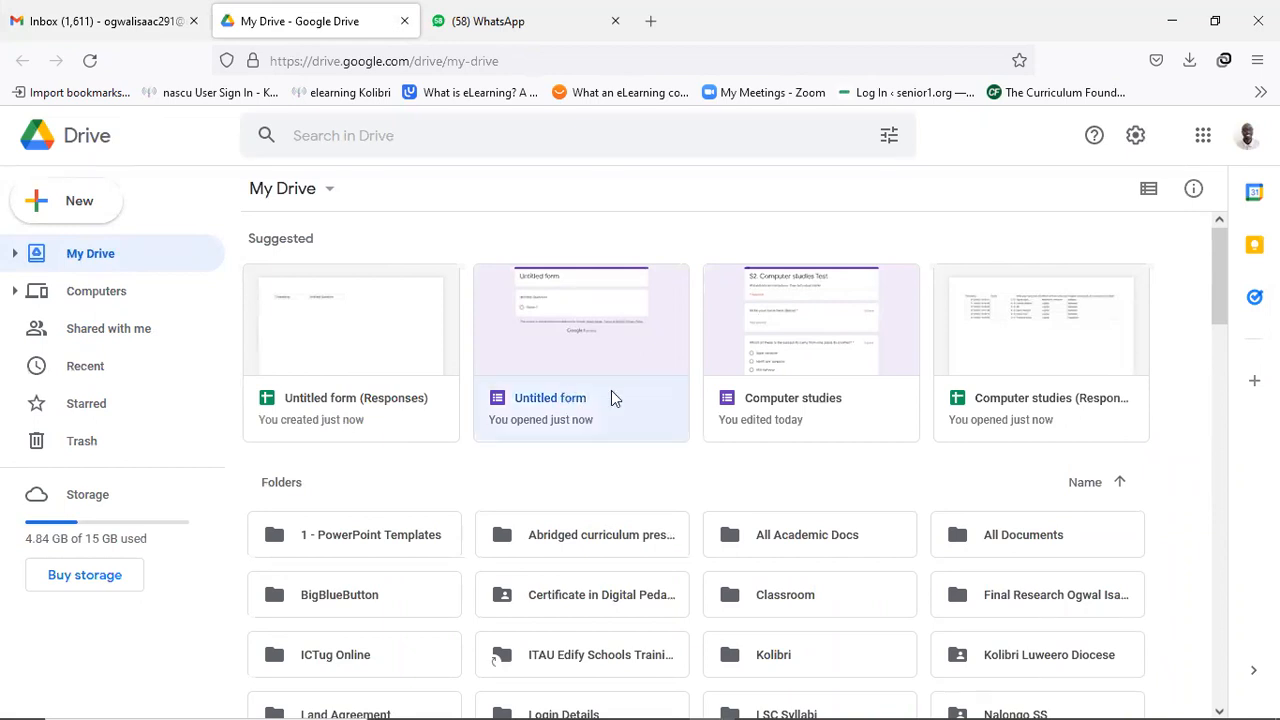
{"action": "left_click", "coordinate": [381, 378]}
{"action": "double_click", "coordinate": [381, 378]}
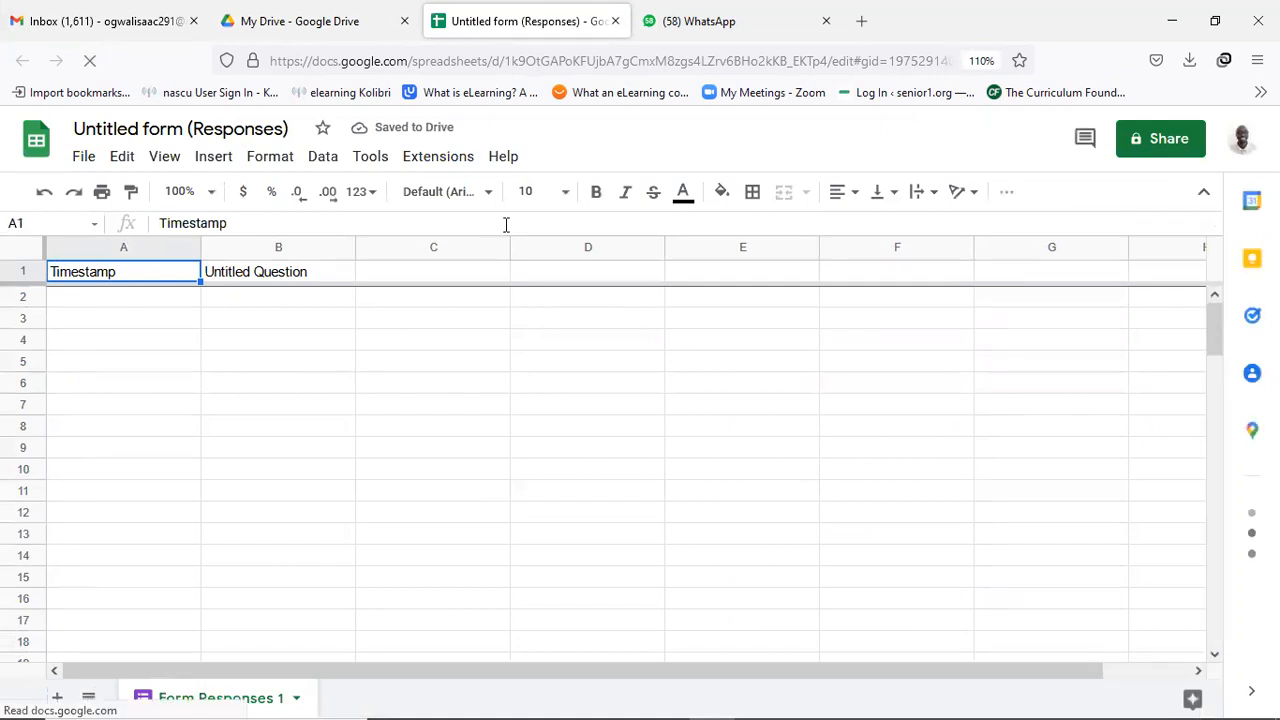
{"action": "left_click", "coordinate": [616, 21]}
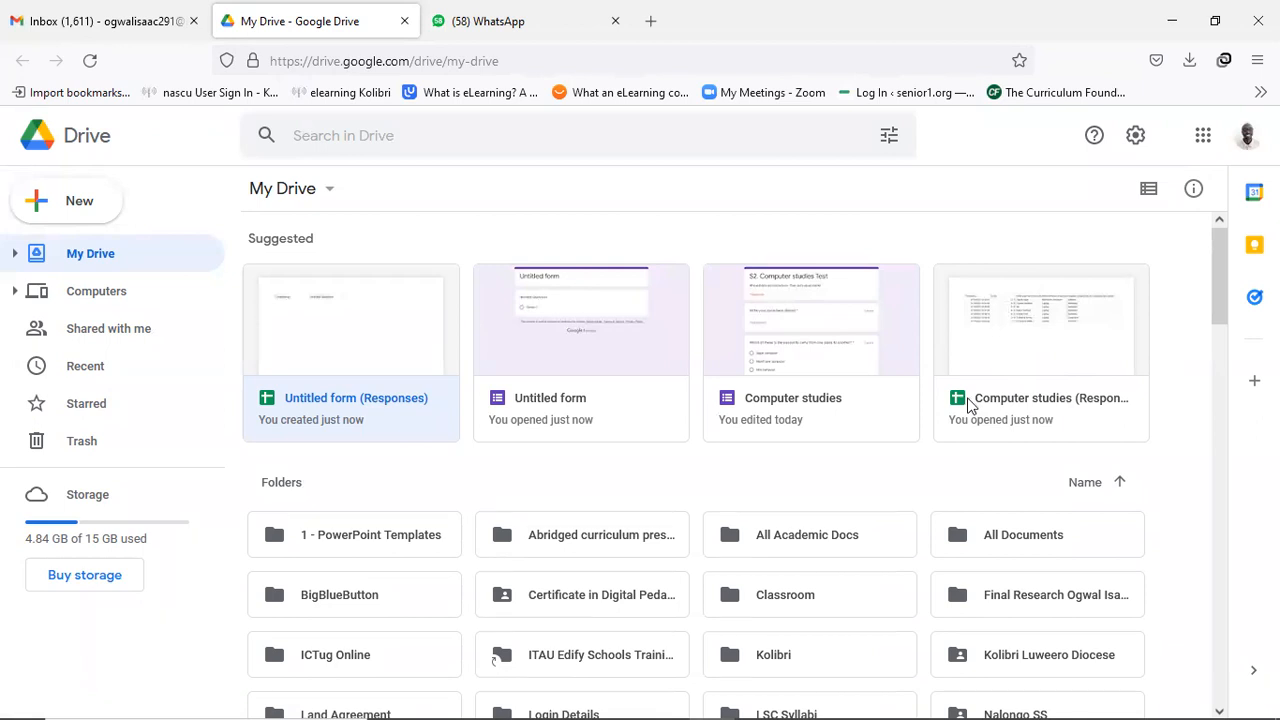
{"action": "double_click", "coordinate": [988, 369]}
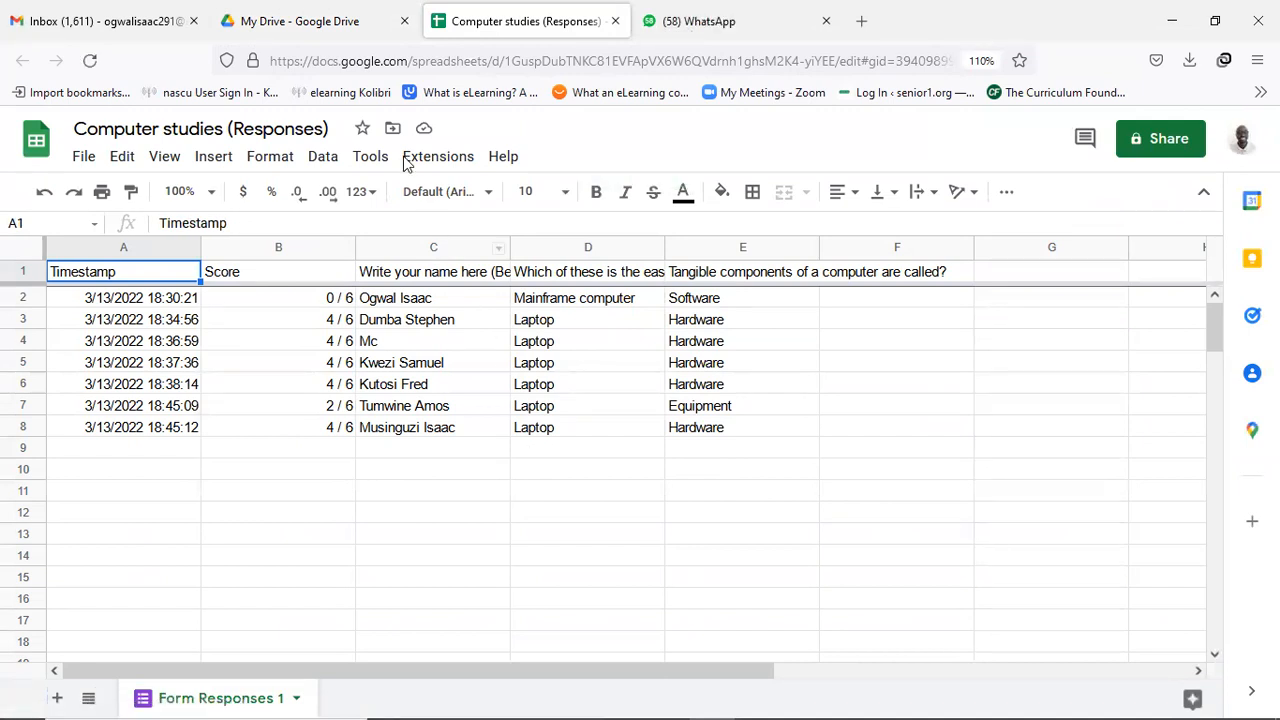
{"action": "left_click", "coordinate": [343, 24]}
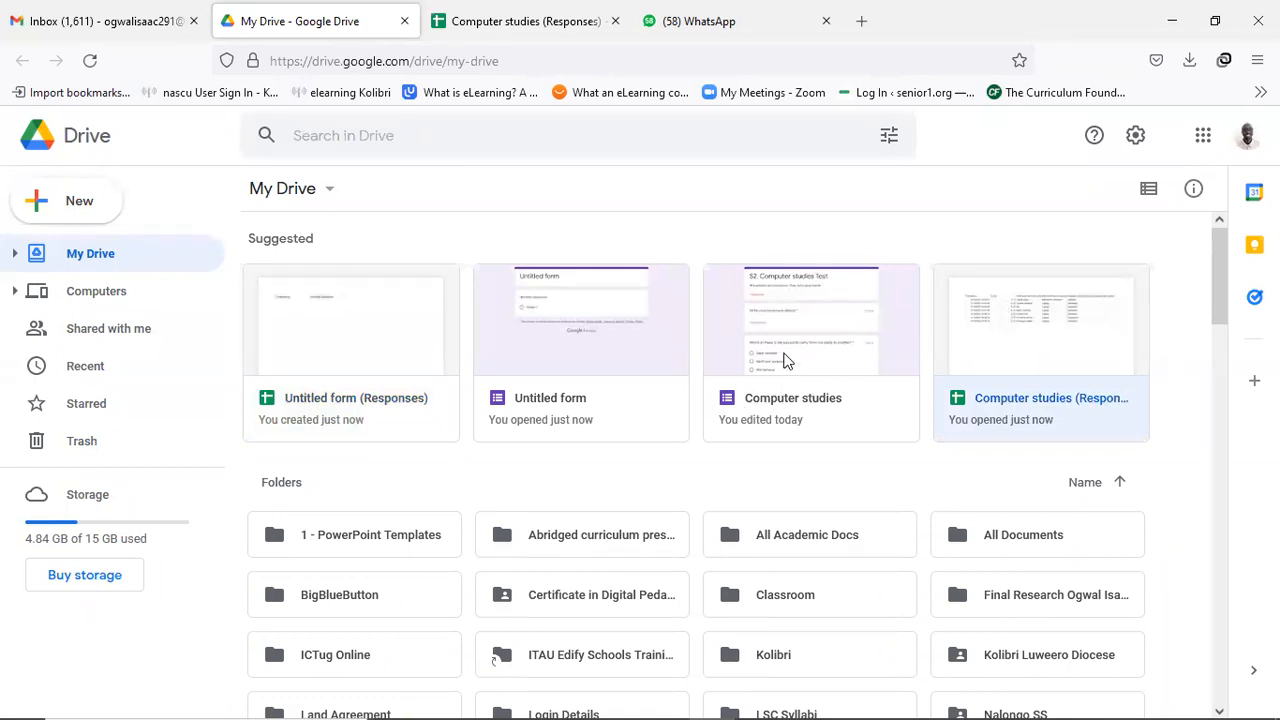
Open the S2. Computer studies Test quiz, browse its 7 individual responses, then return to Questions.
{"action": "double_click", "coordinate": [800, 352]}
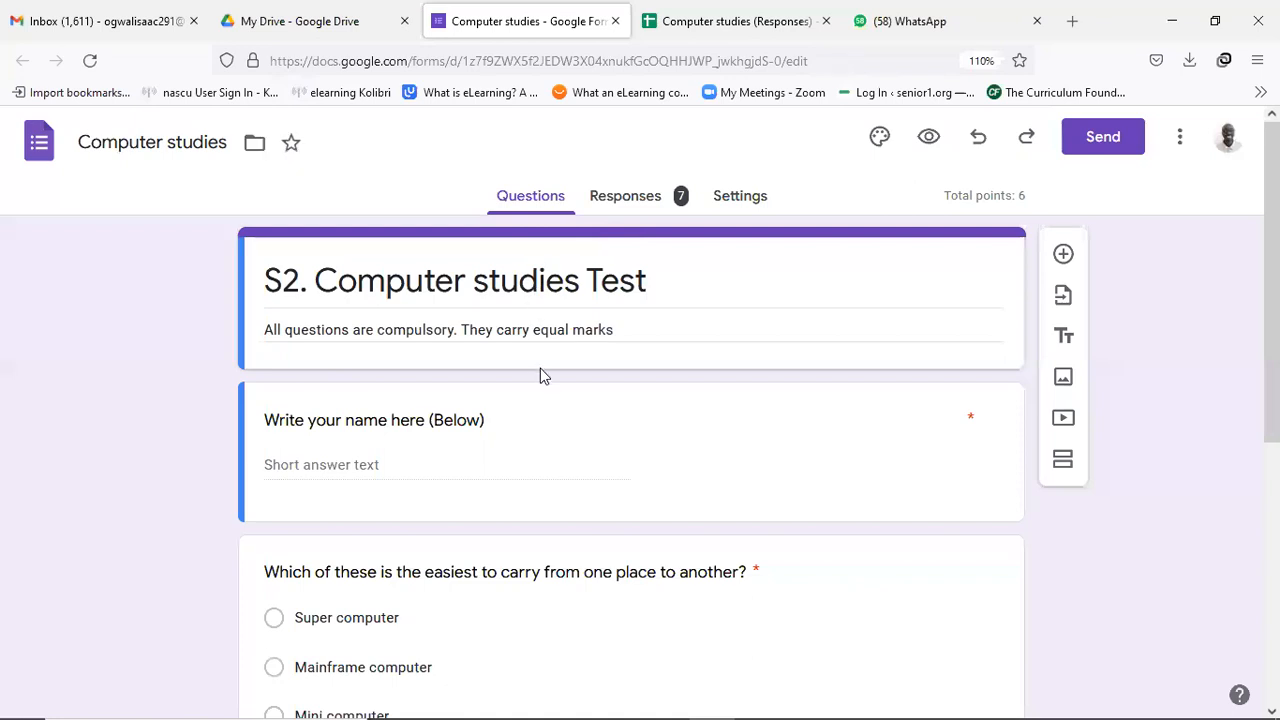
{"action": "left_click", "coordinate": [645, 197]}
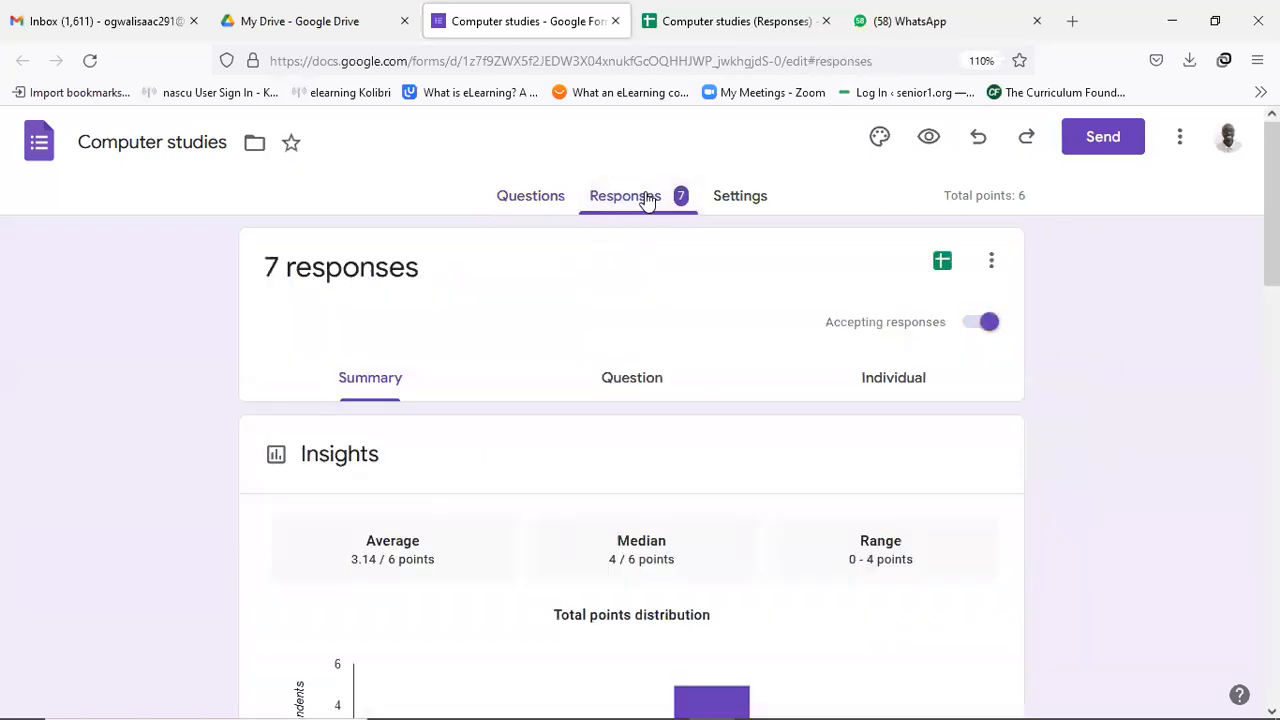
{"action": "left_click", "coordinate": [919, 380]}
{"action": "scroll", "coordinate": [646, 423], "scroll_direction": "down", "scroll_amount": 1}
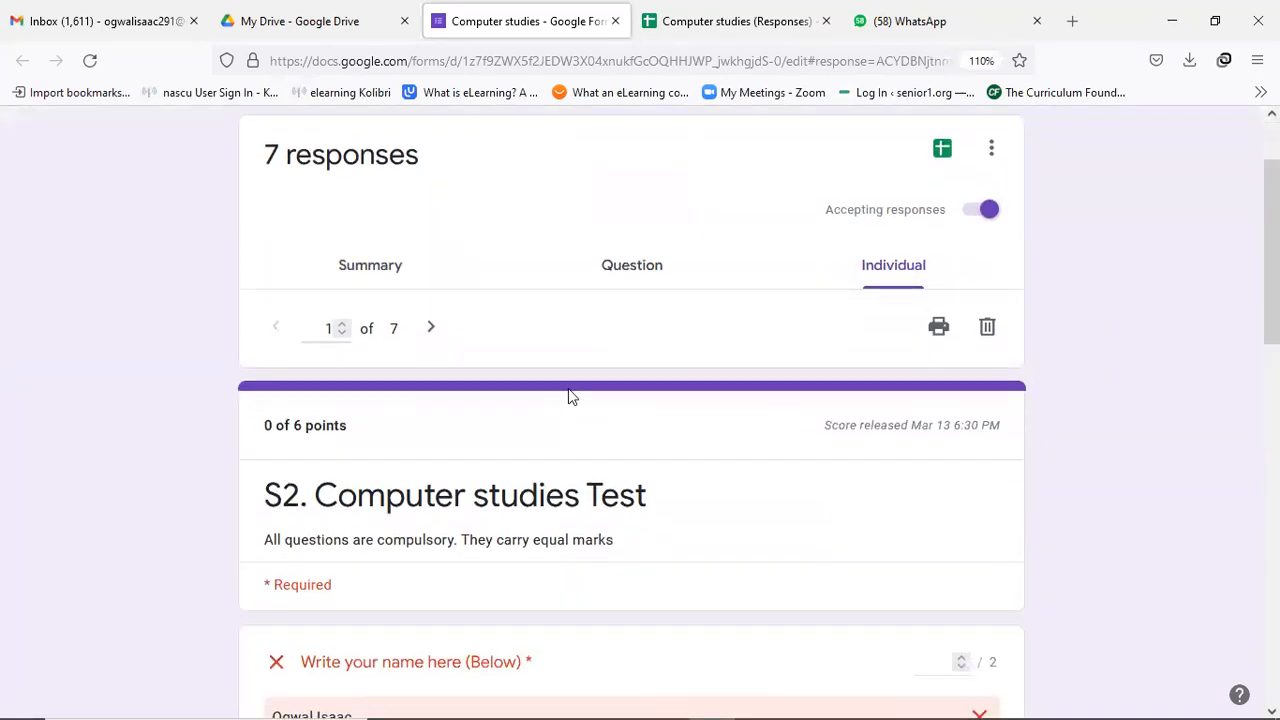
{"action": "scroll", "coordinate": [577, 410], "scroll_direction": "up", "scroll_amount": 1}
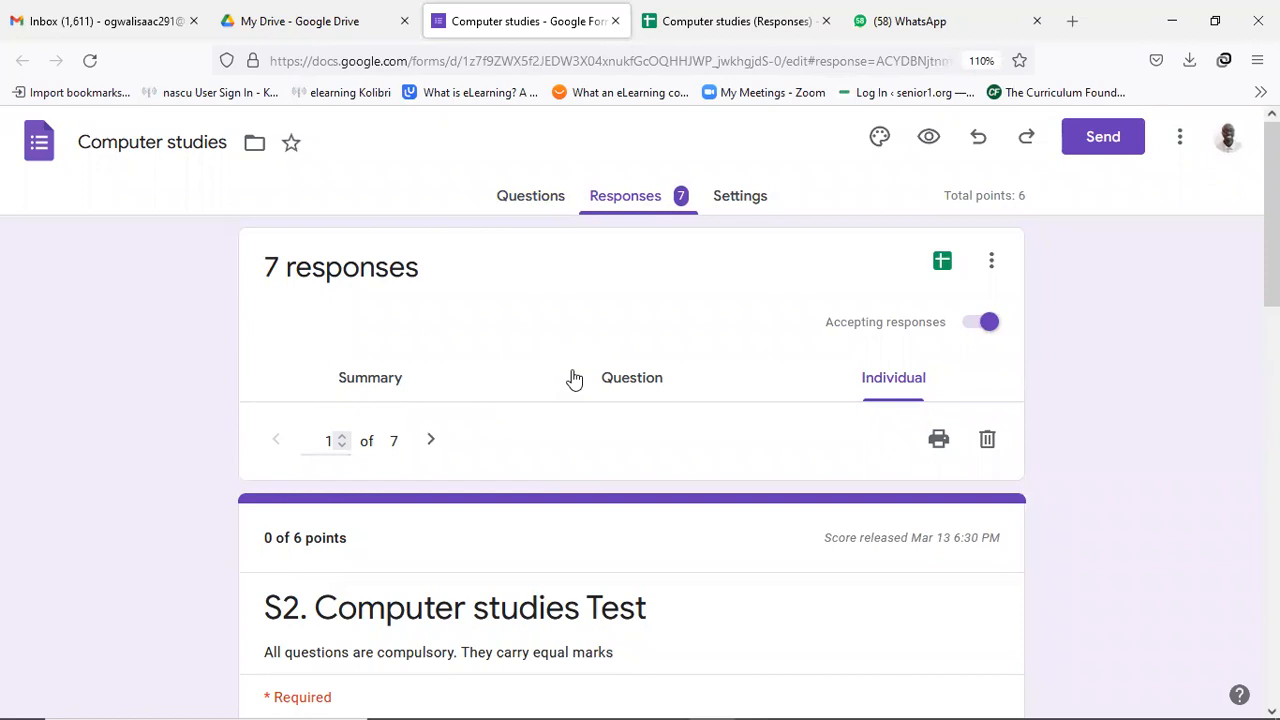
{"action": "left_click", "coordinate": [544, 202]}
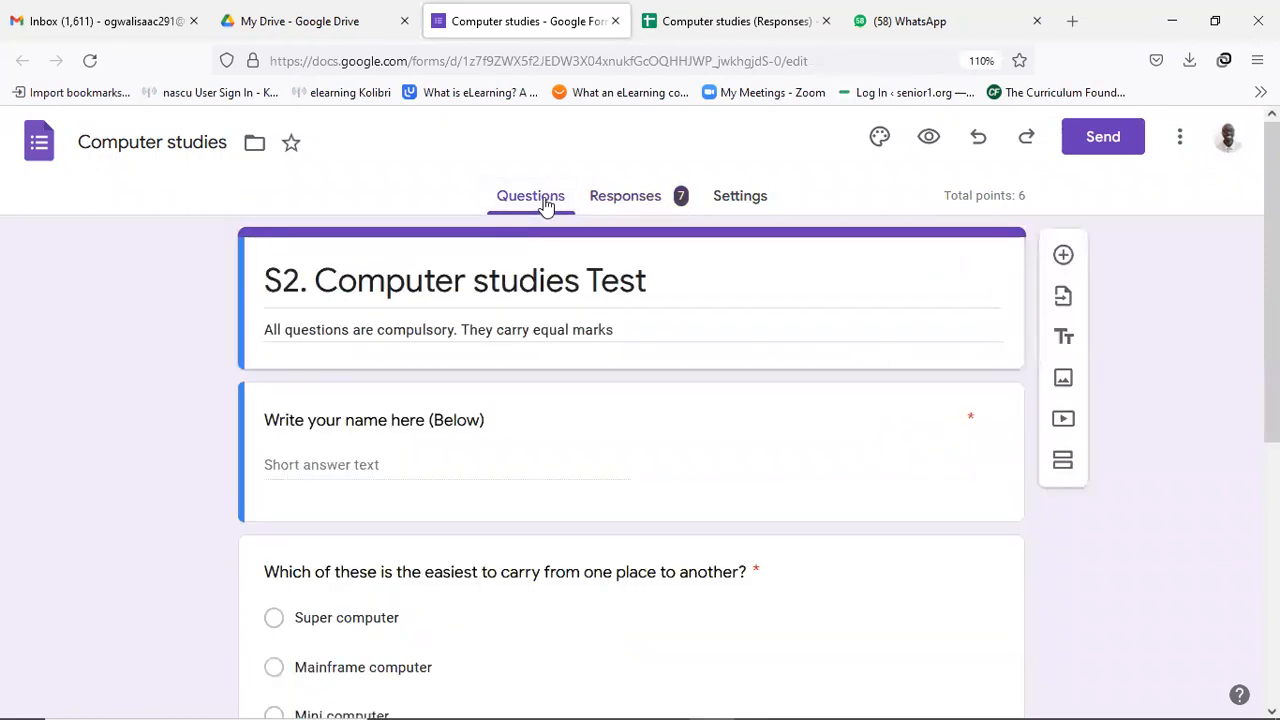